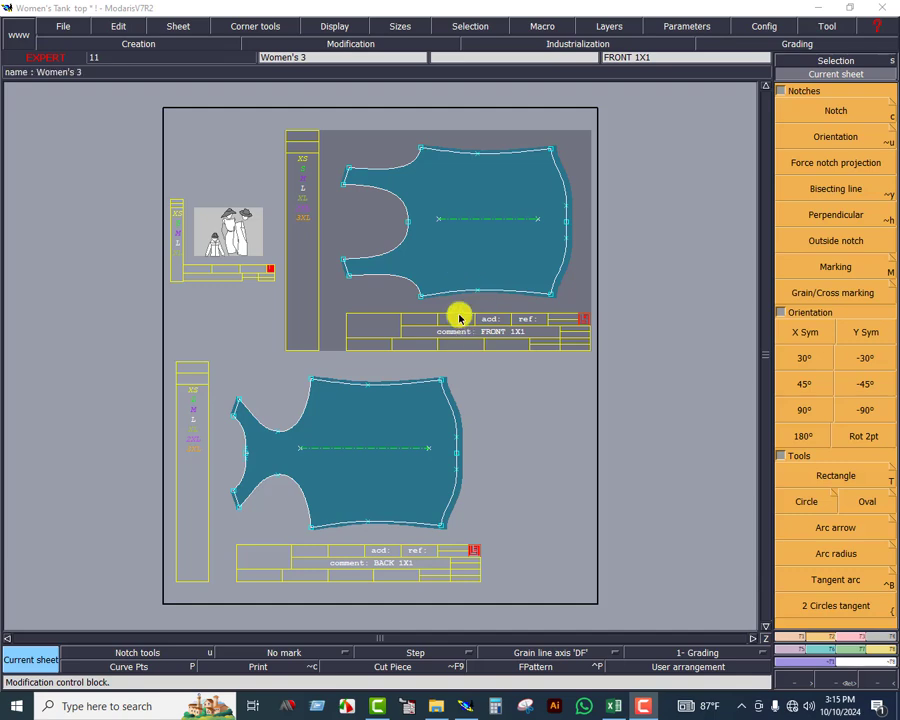
Step: Switch to the Women's Tank Top workbook in Excel and remove the fill colour from measurement cells B6:O19
click(614, 708)
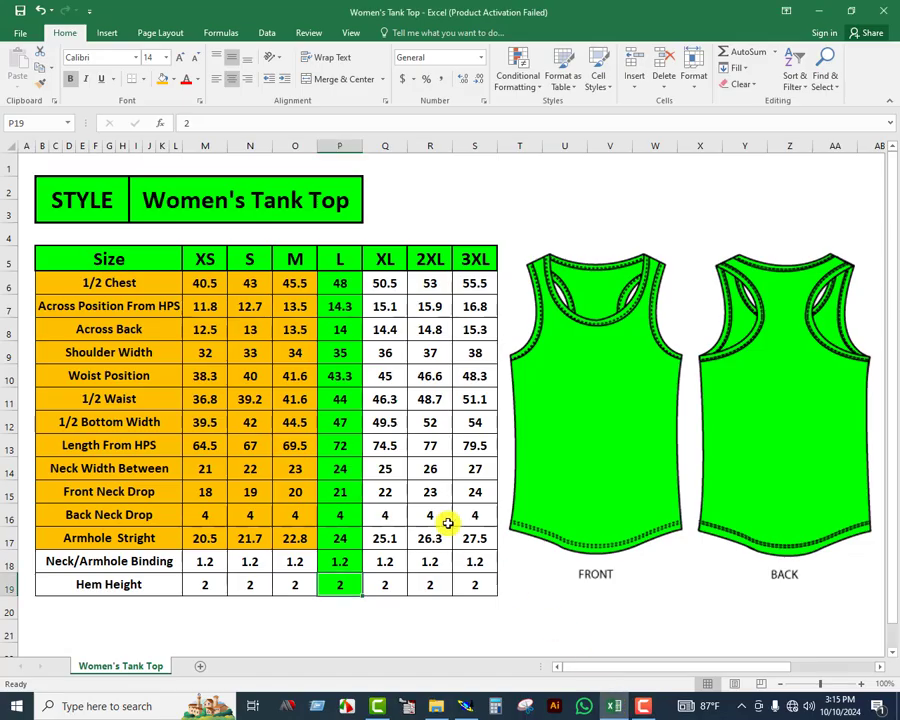
click(408, 209)
drag(64, 284, 300, 584)
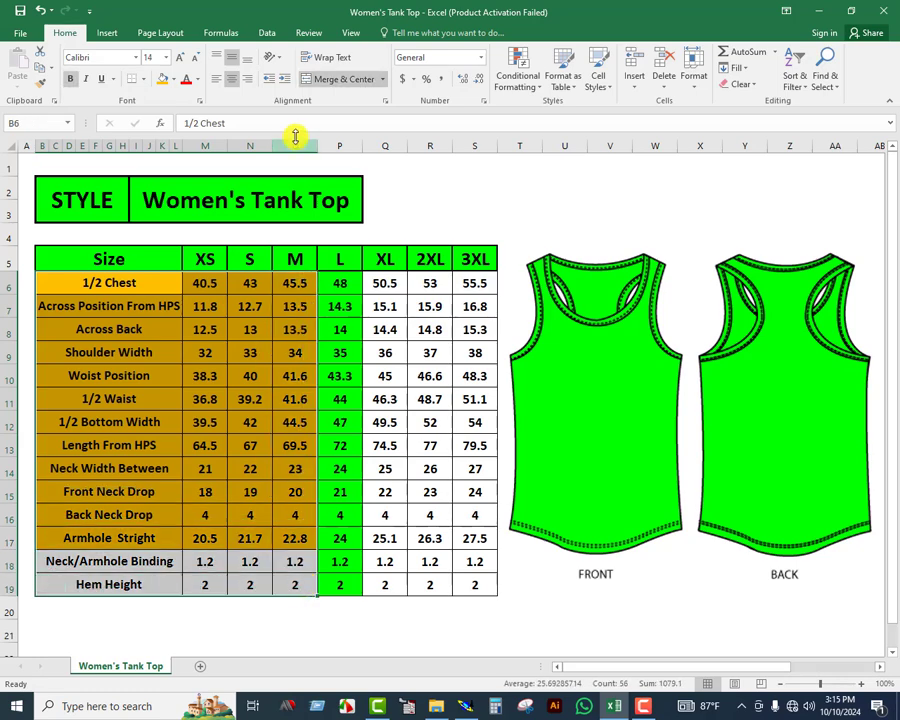
click(173, 80)
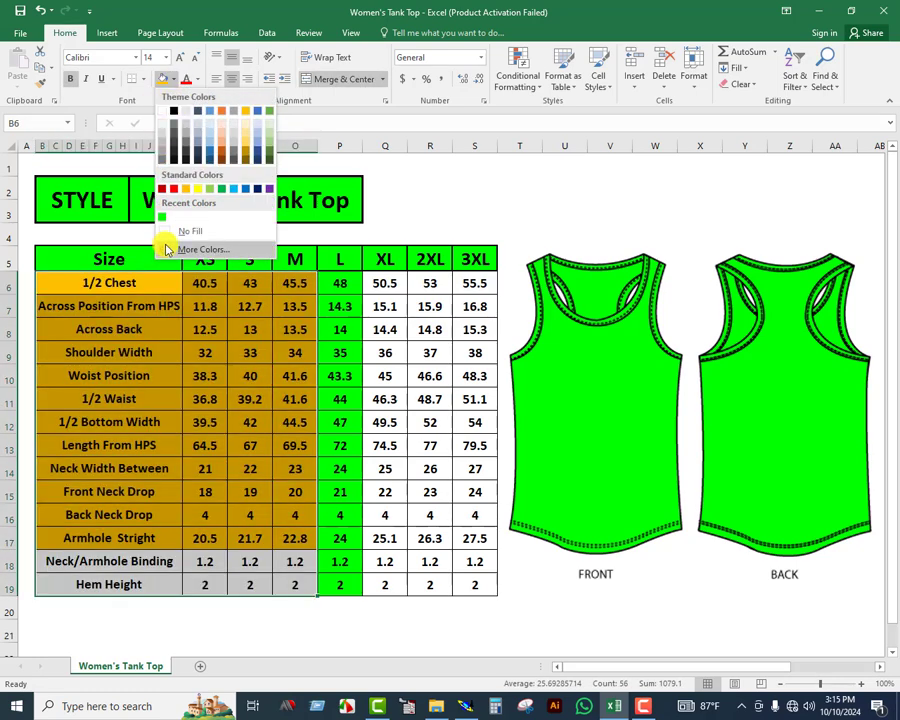
click(185, 232)
click(428, 211)
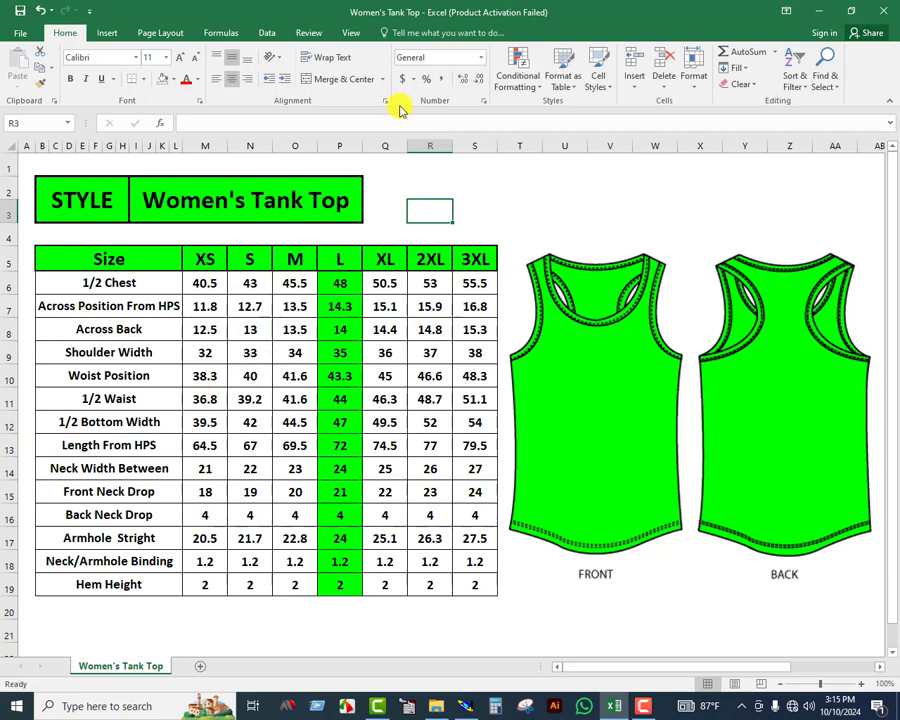
click(517, 190)
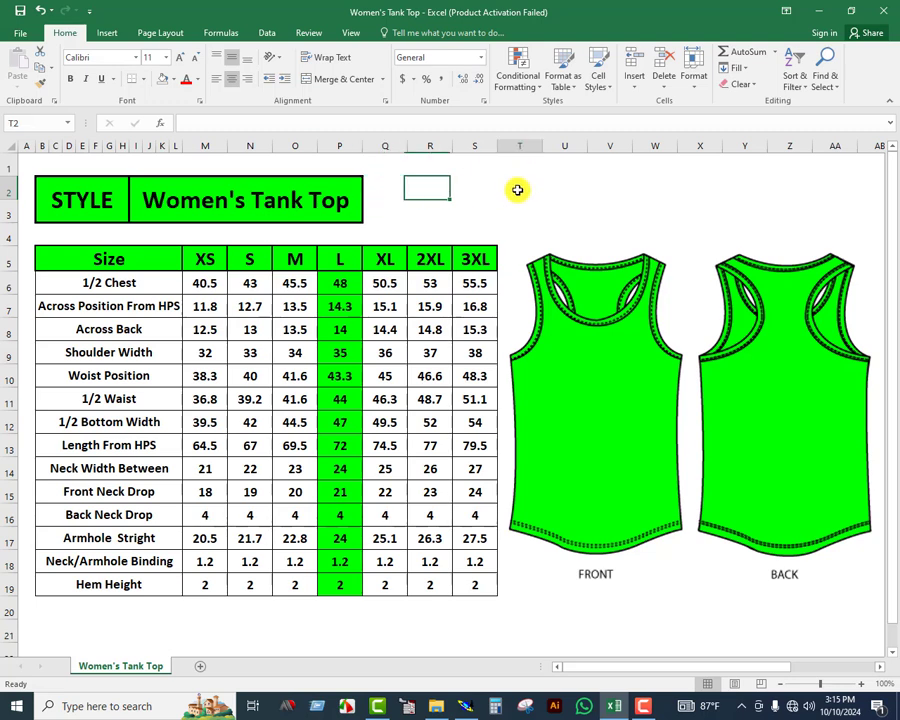
click(443, 195)
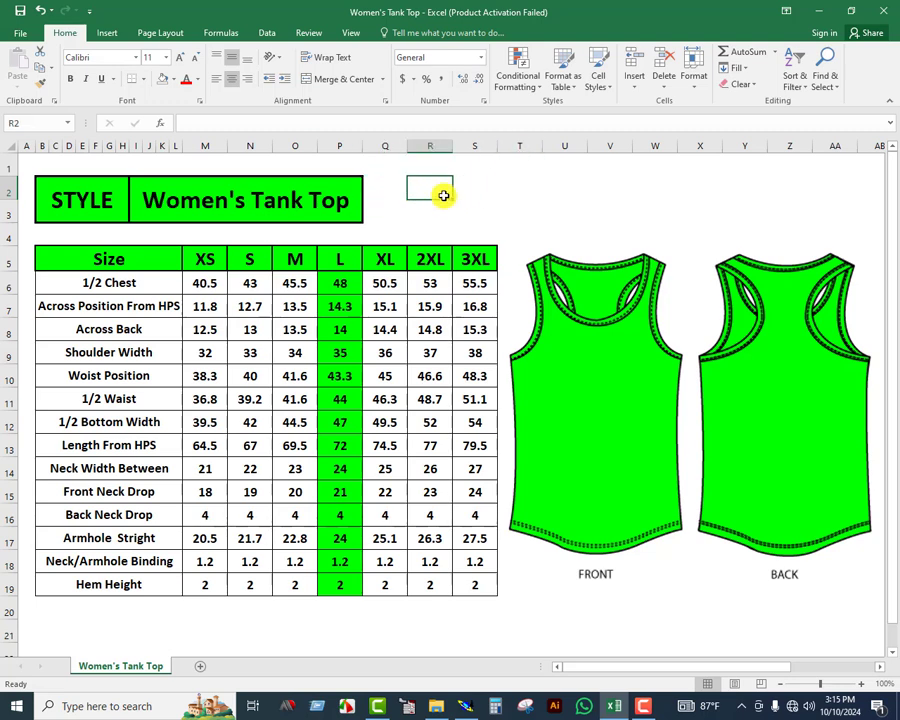
click(396, 210)
Step: Insert a blank row above each of the Across Position From HPS, Across Back and Shoulder Width rows
click(3, 310)
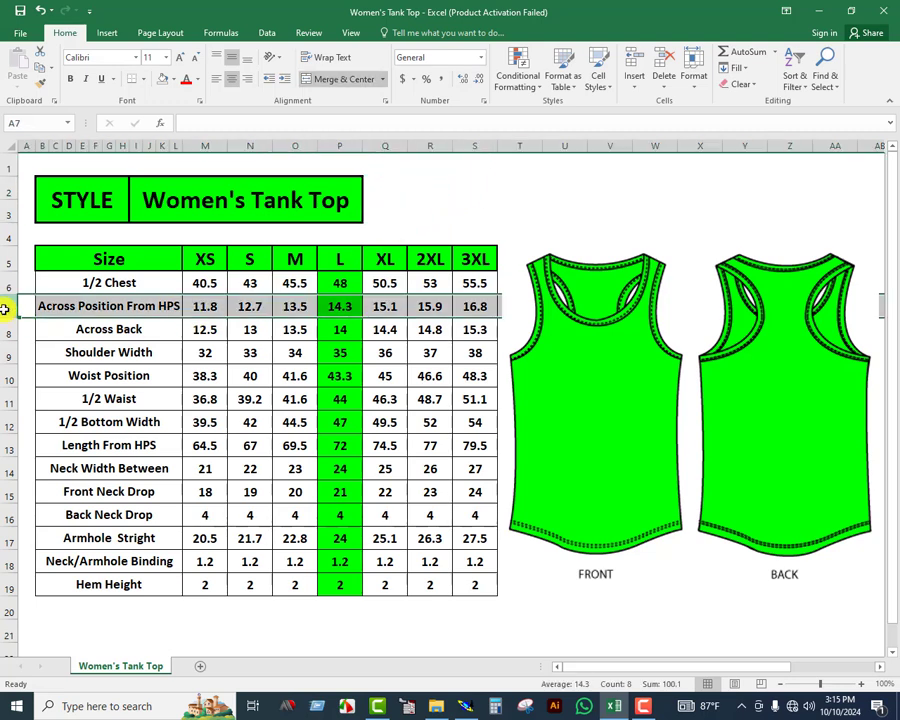
key(ctrl+shift+plus)
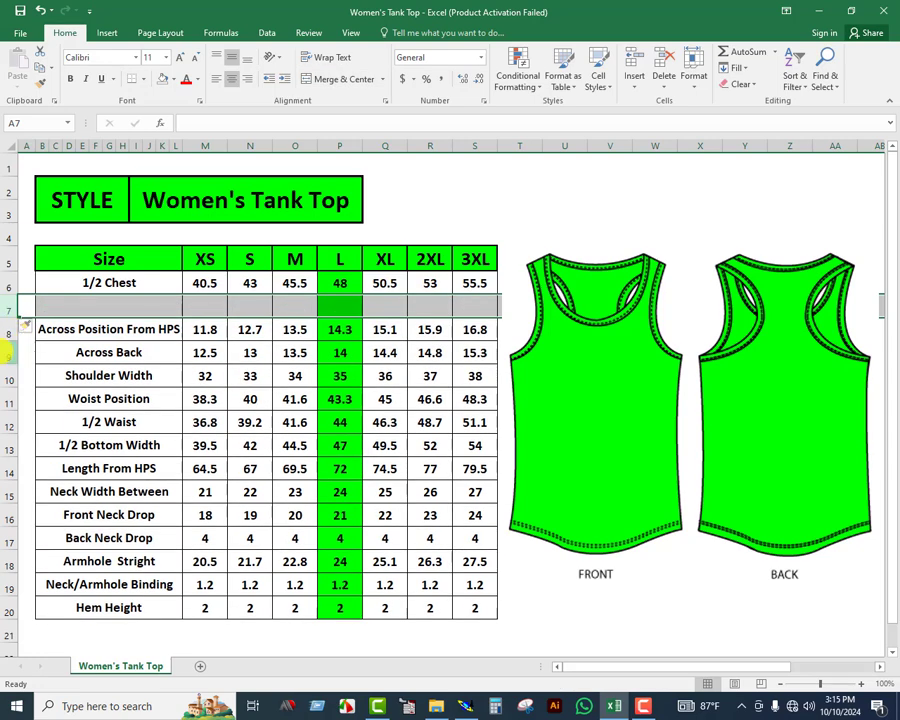
click(6, 352)
key(ctrl+shift+plus)
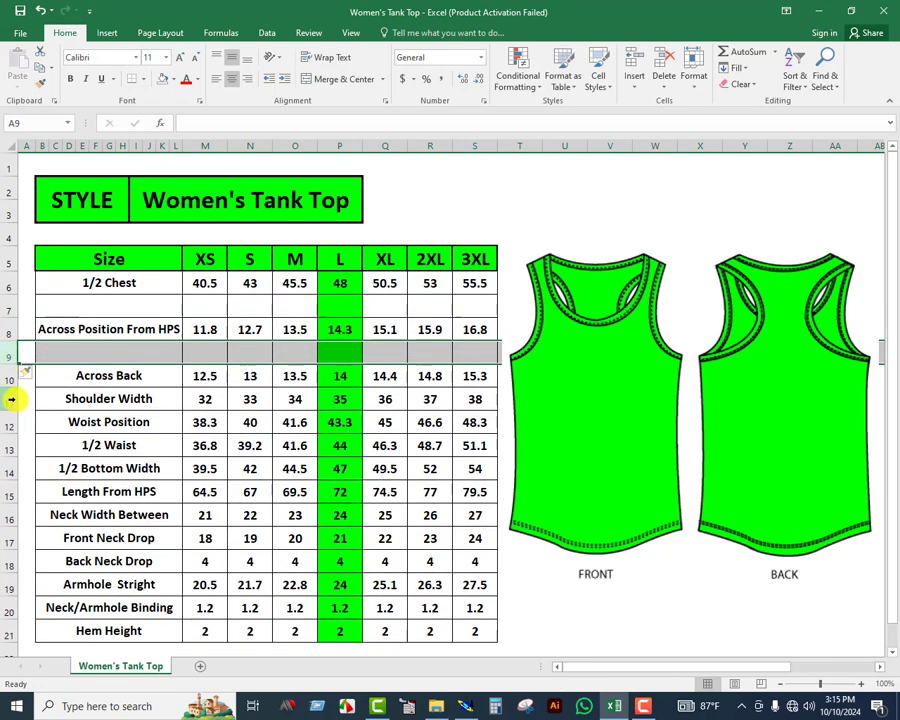
click(12, 399)
key(ctrl+shift+plus)
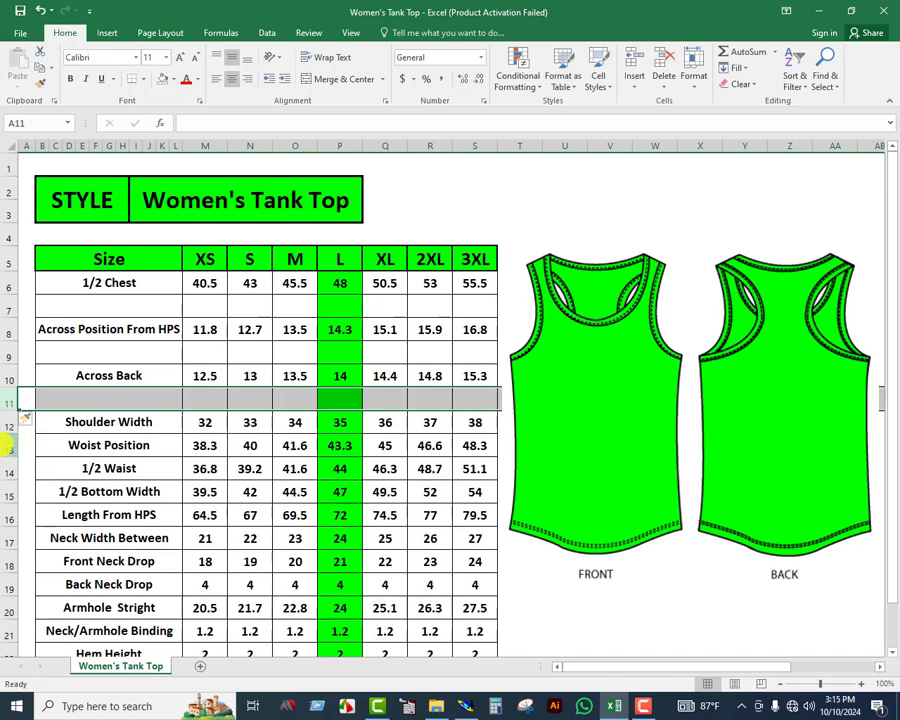
Step: Insert a blank row above each of the Woist Position, 1/2 Waist and 1/2 Bottom Width rows
click(8, 445)
key(ctrl+shift+plus)
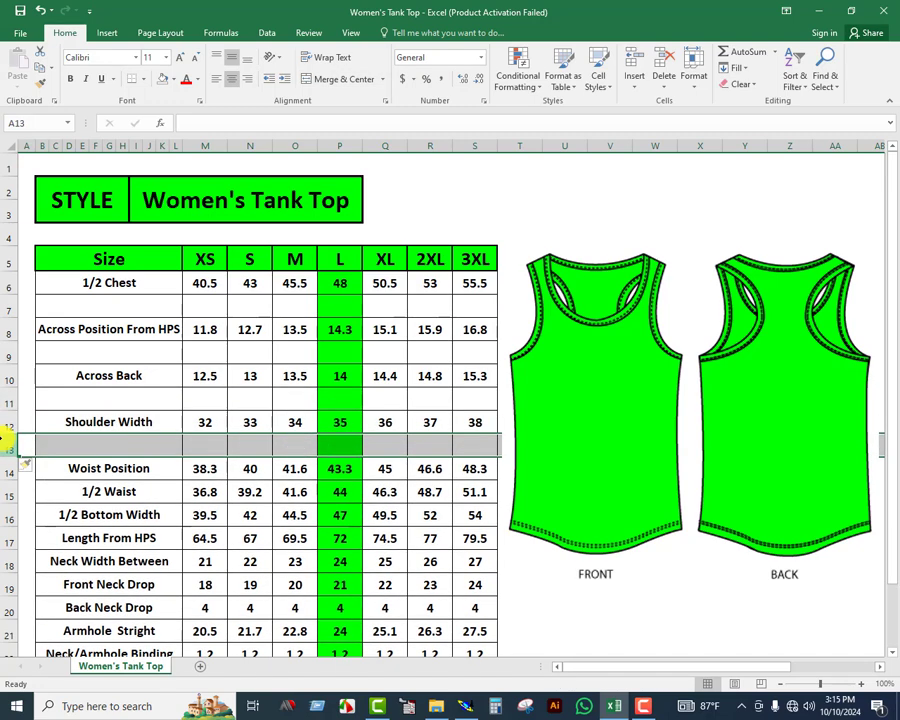
click(6, 492)
key(ctrl+shift+plus)
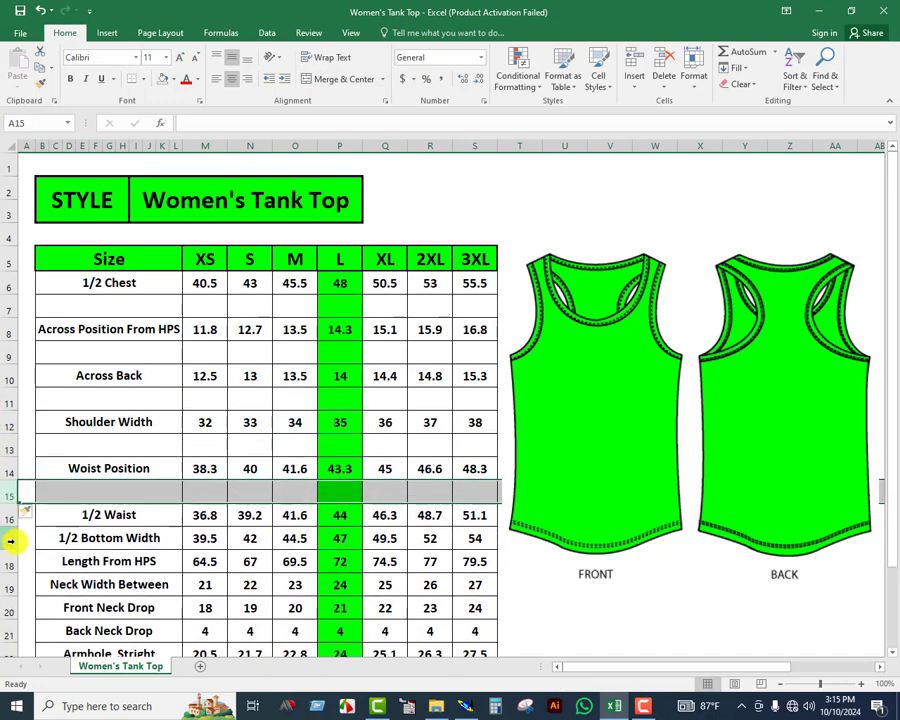
click(6, 538)
key(ctrl+shift+plus)
Step: Insert a blank row above each of the Length From HPS, Neck Width Between and Front Neck Drop rows
scroll(198, 462, down, 4)
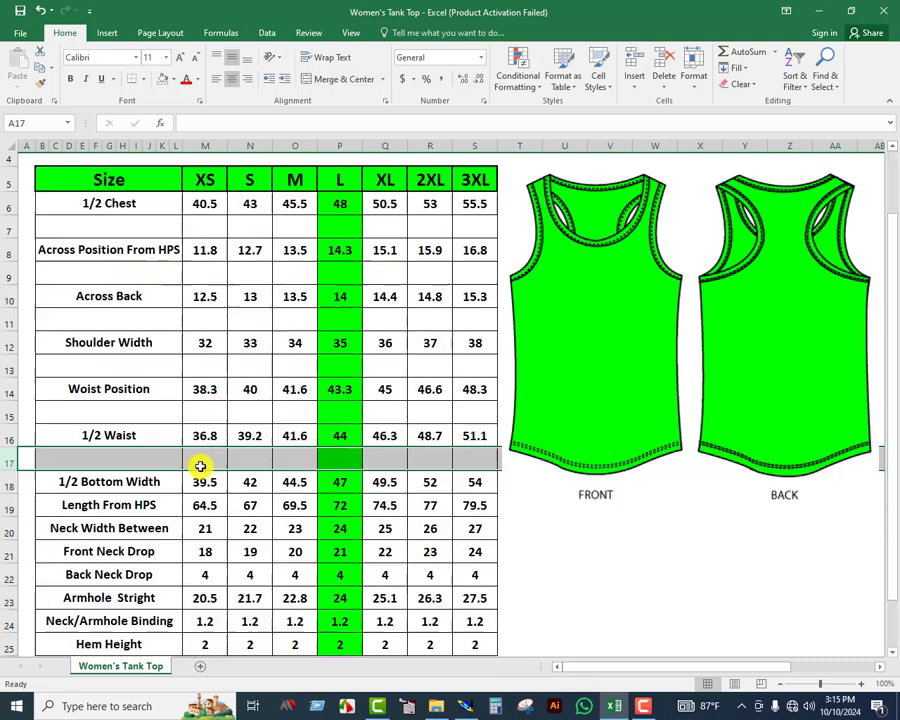
click(5, 304)
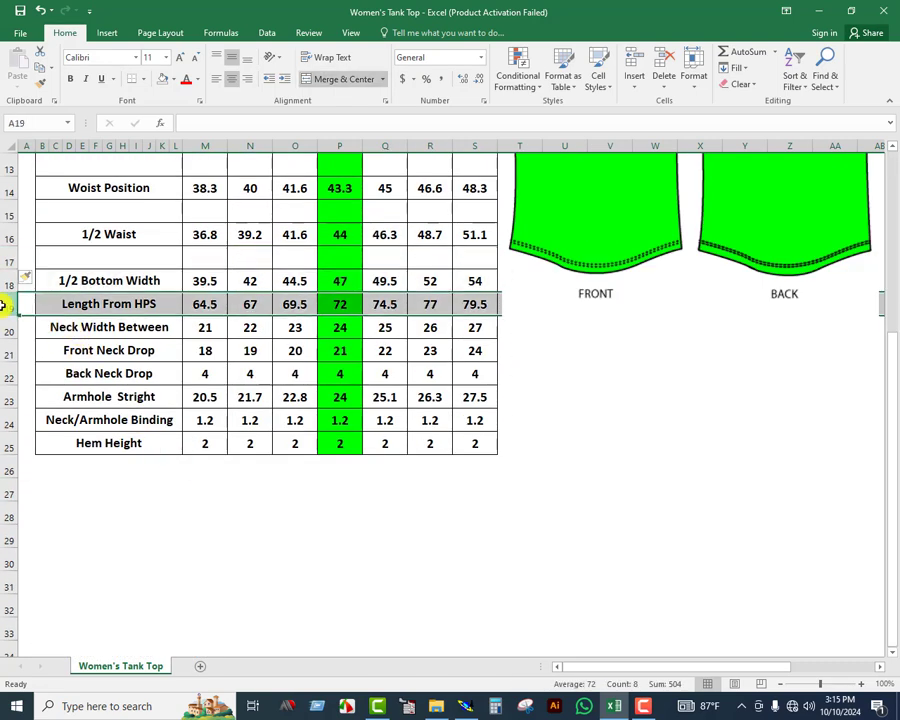
key(ctrl+shift+plus)
click(6, 350)
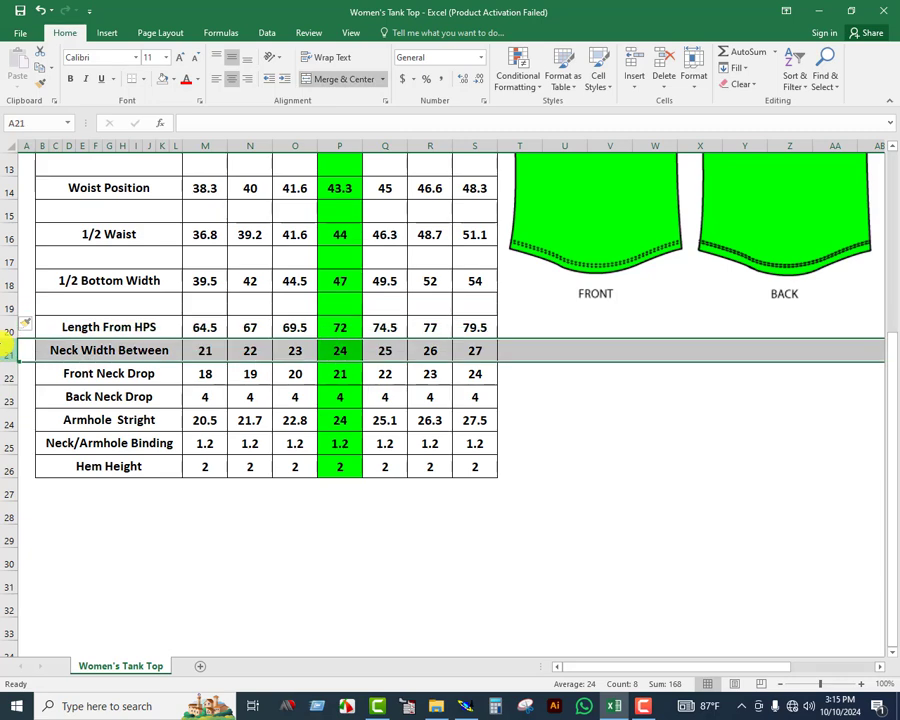
key(ctrl+shift+plus)
click(6, 397)
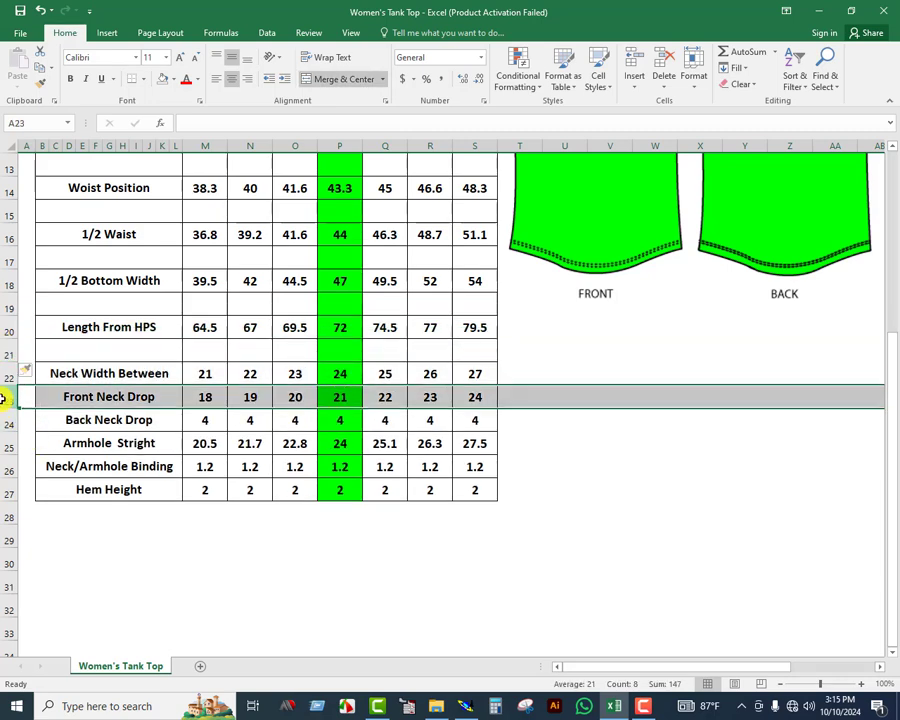
key(ctrl+shift+plus)
Step: Insert a blank row above each of the Back Neck Drop, Armhole Stright, Neck/Armhole Binding and Hem Height rows
click(6, 443)
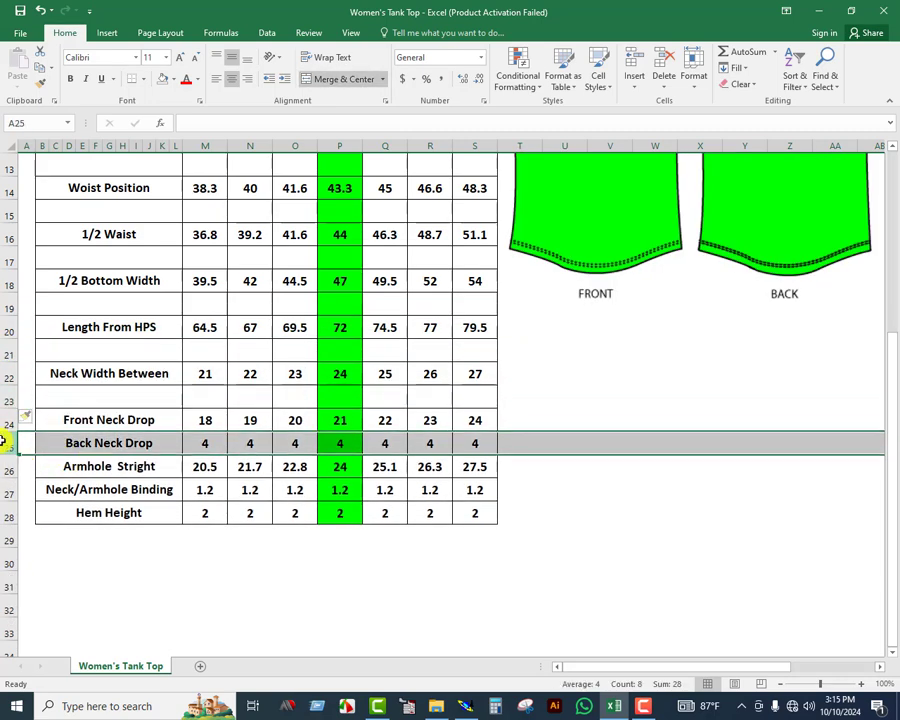
key(ctrl+shift+plus)
click(6, 489)
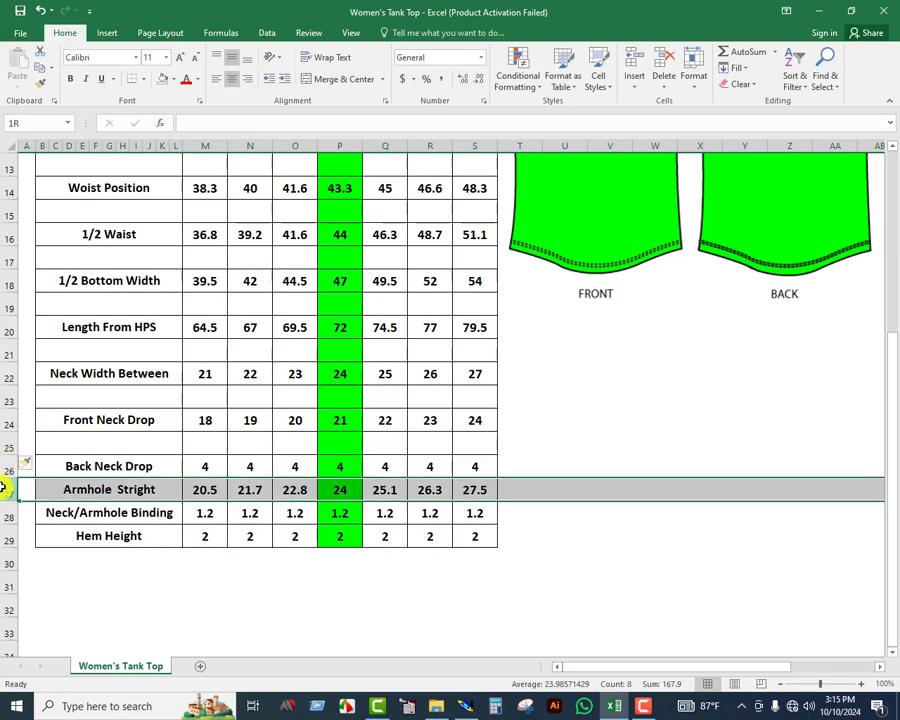
key(ctrl+shift+plus)
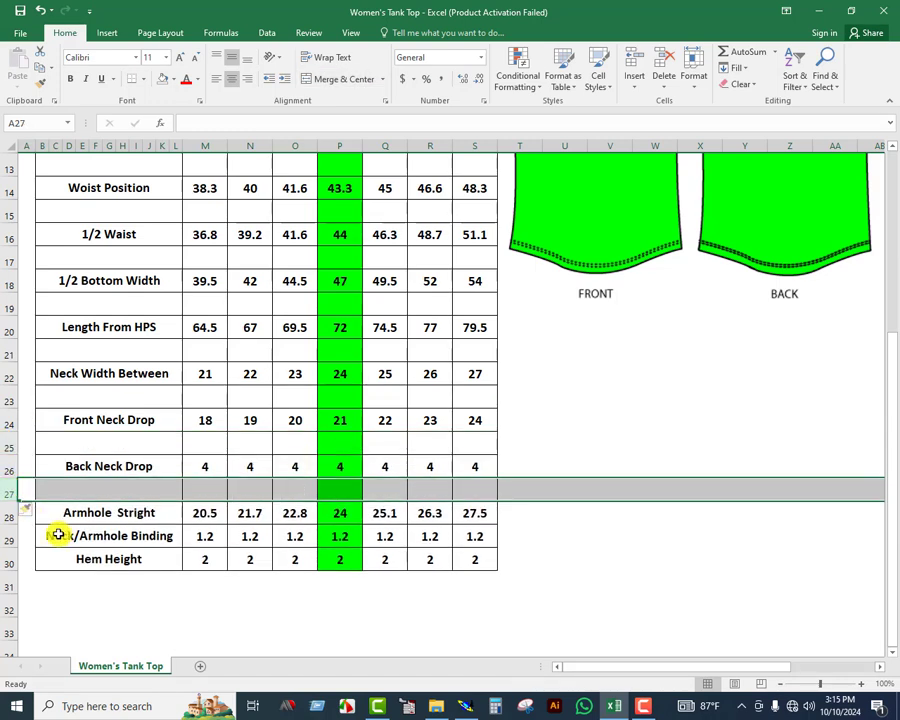
click(6, 536)
key(ctrl+shift+plus)
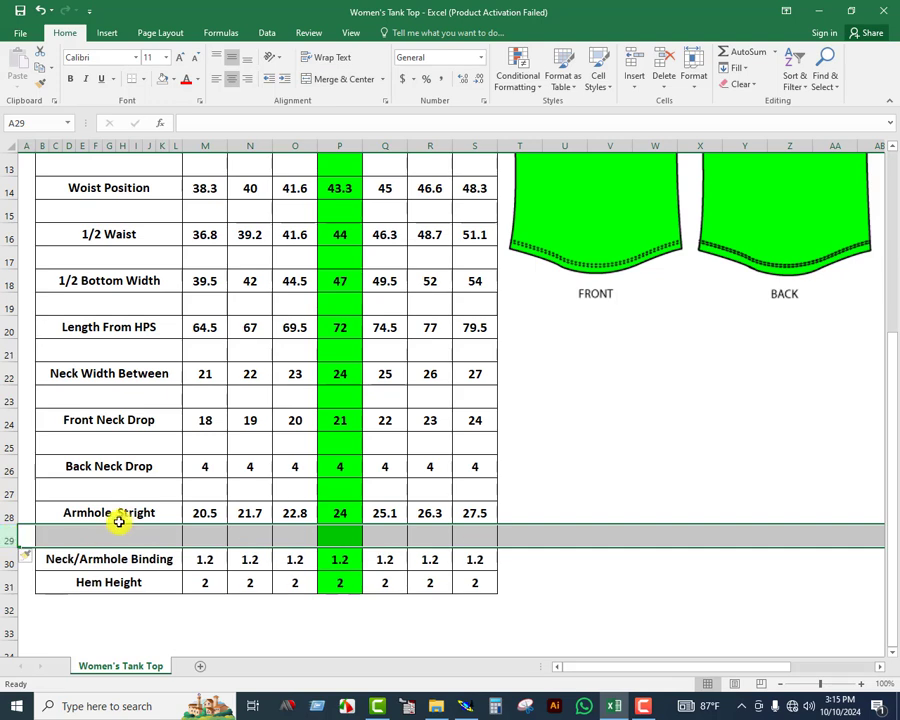
scroll(74, 527, down, 2)
click(5, 446)
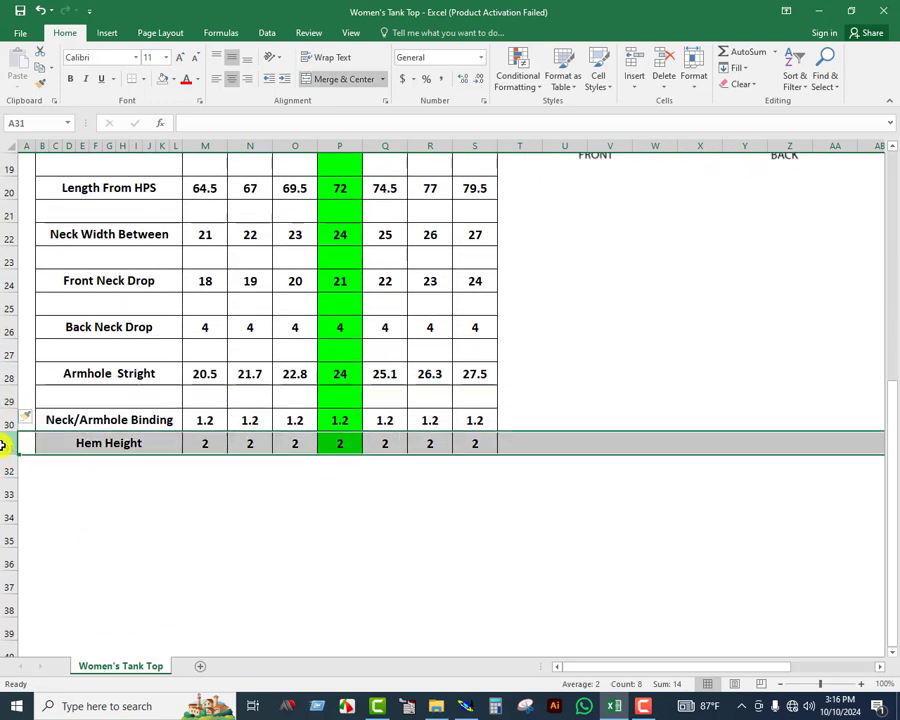
key(ctrl+shift+plus)
Step: Copy blank row 31 into row 33 below Hem Height and save the workbook
click(108, 512)
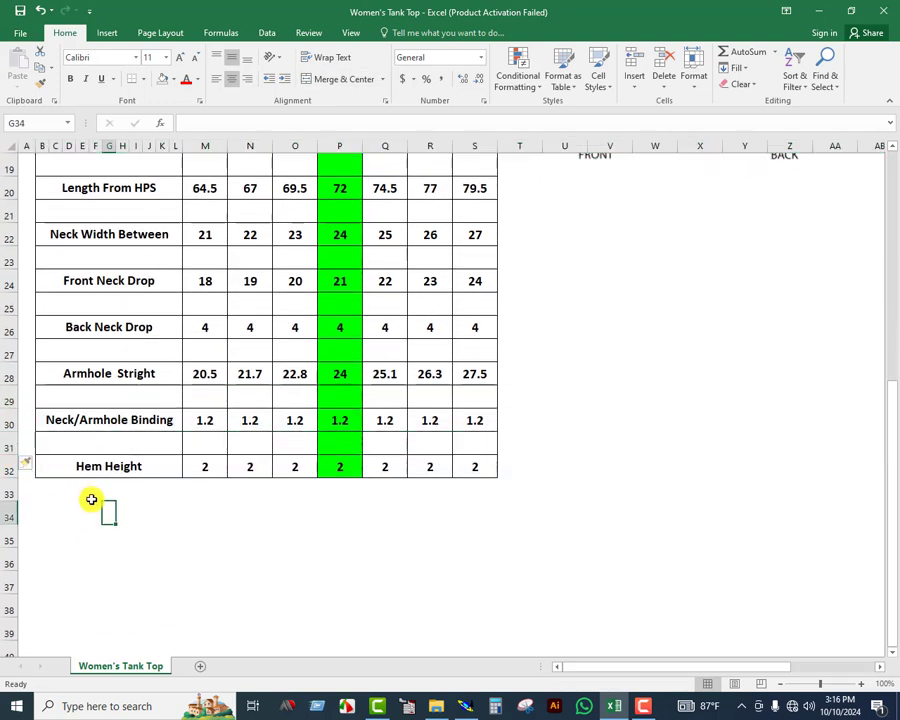
click(38, 487)
click(5, 446)
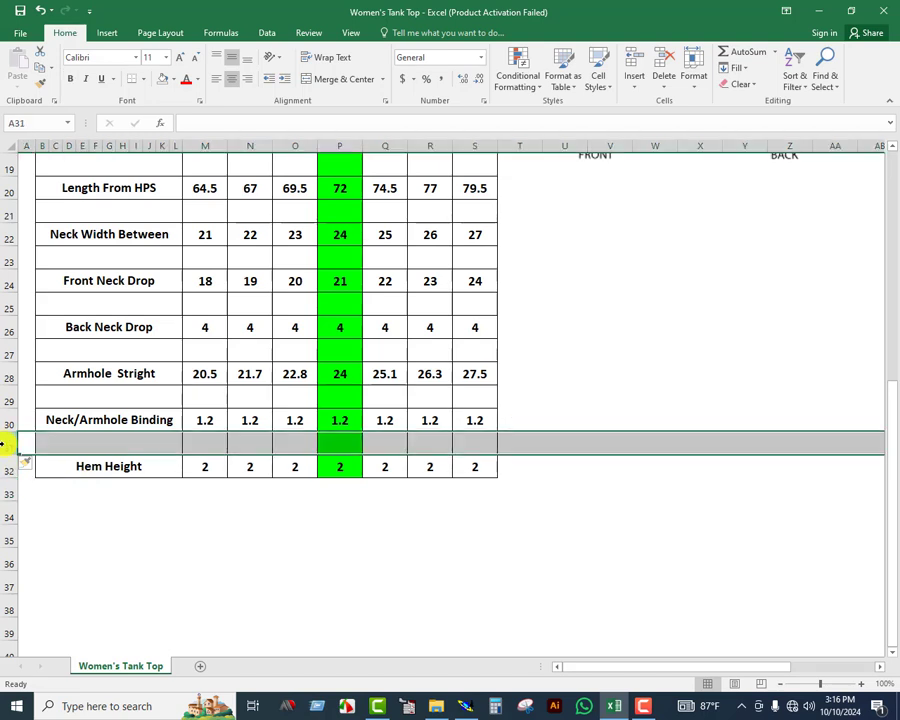
key(ctrl+c)
click(4, 489)
key(ctrl+v)
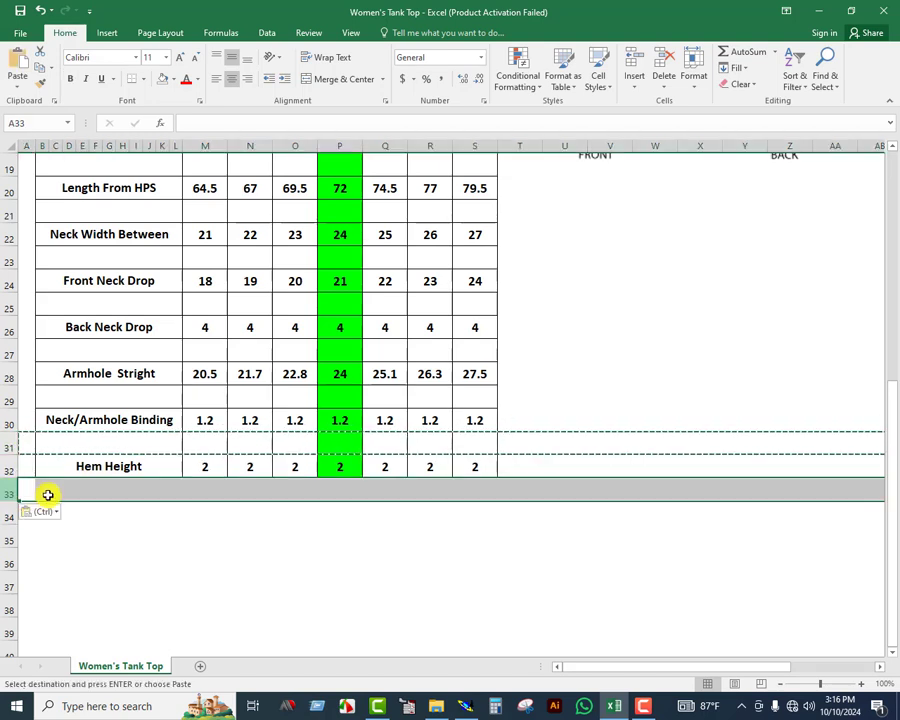
click(216, 556)
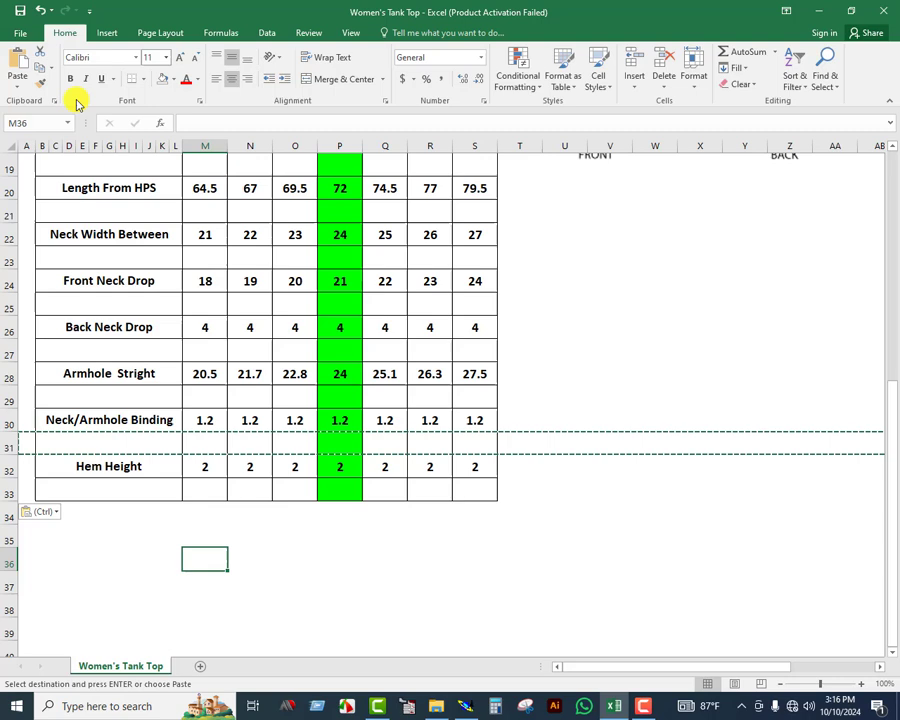
click(20, 11)
Step: Enter 2.5 in the blank row beneath the XL 1/2 Chest value as the increment from size L
click(331, 214)
scroll(331, 214, up, 6)
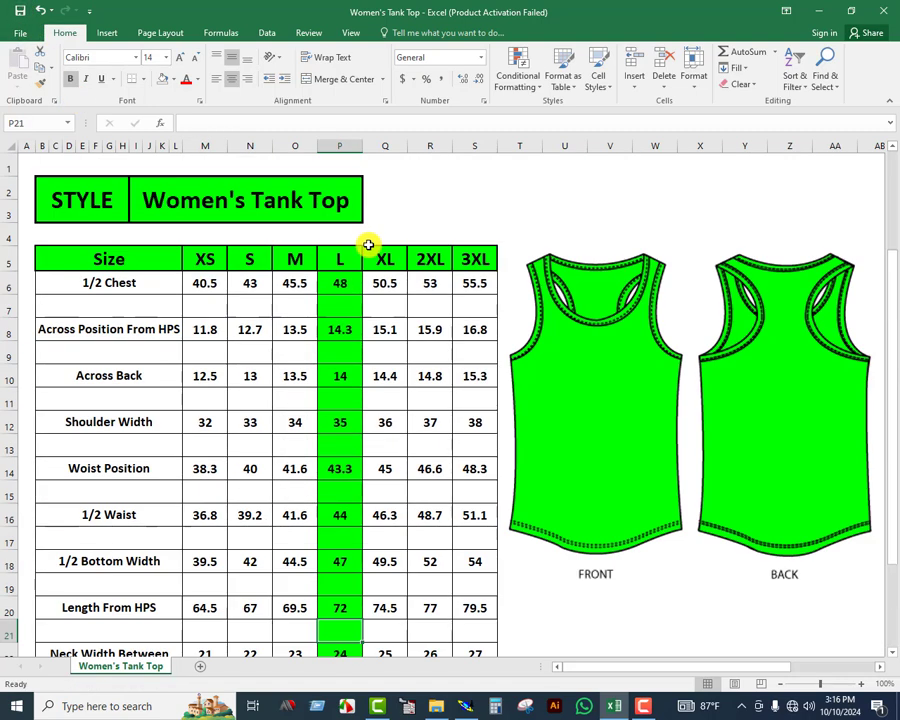
click(428, 206)
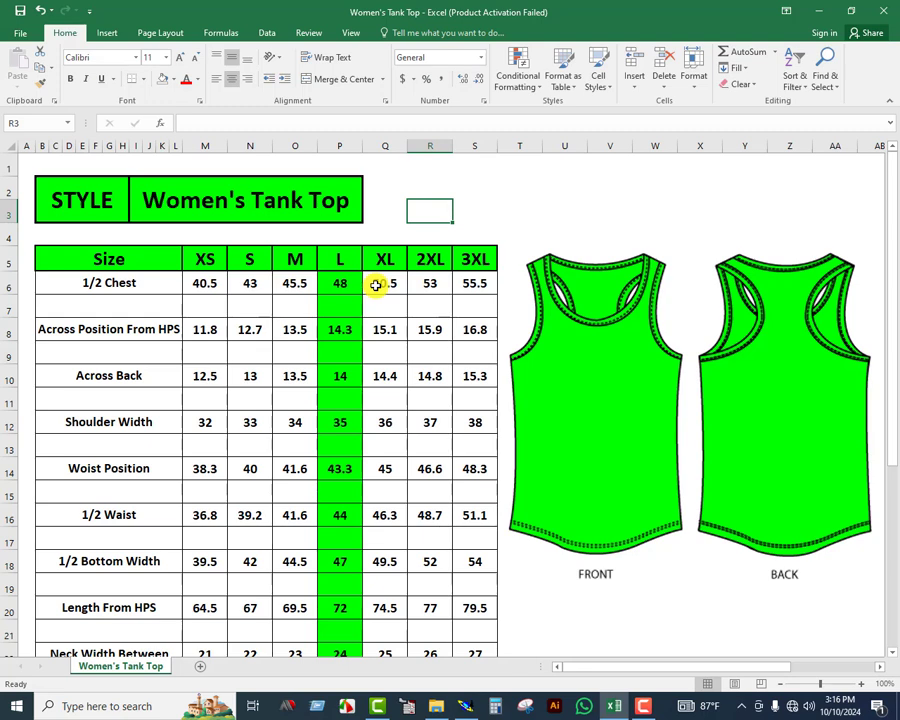
click(366, 301)
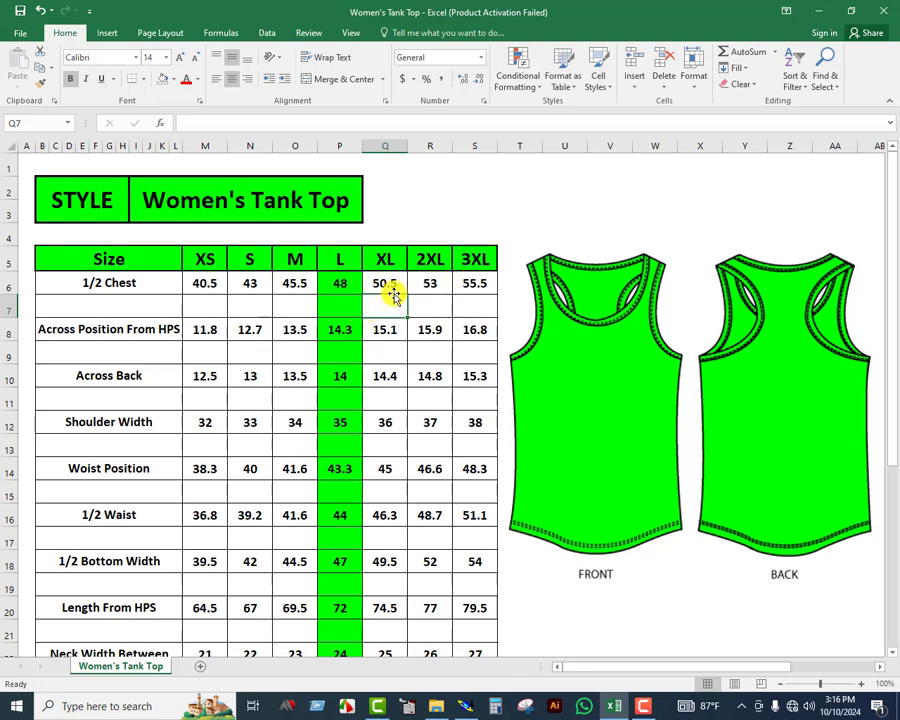
click(390, 287)
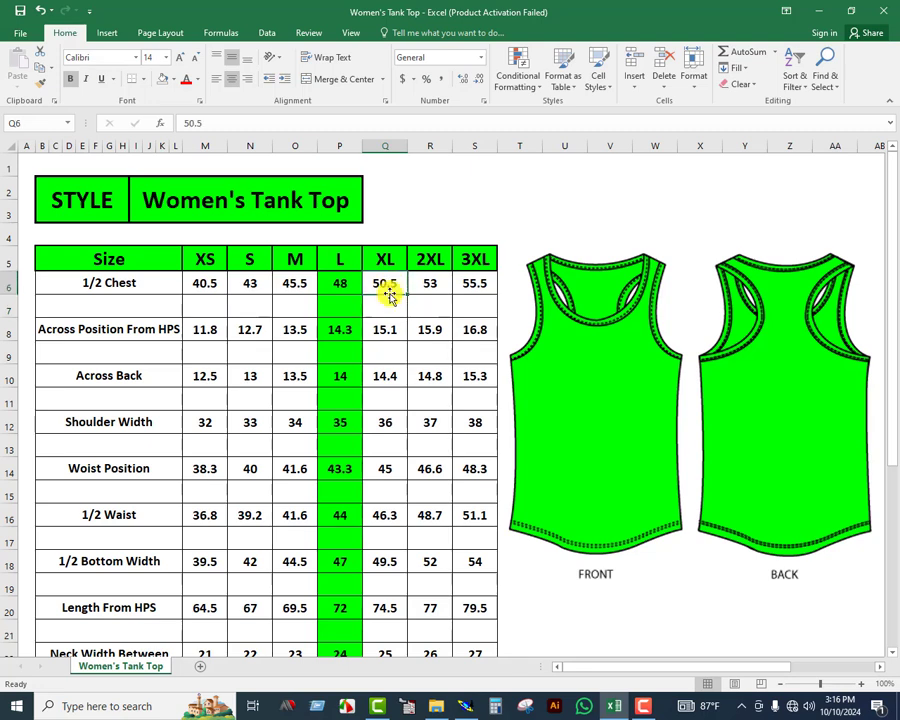
click(350, 290)
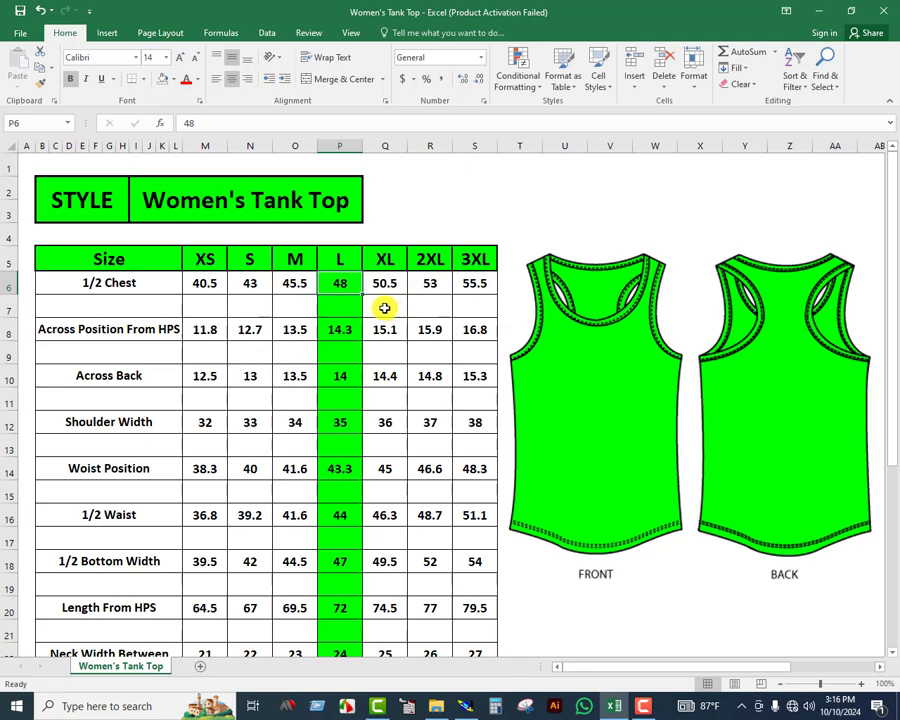
click(386, 302)
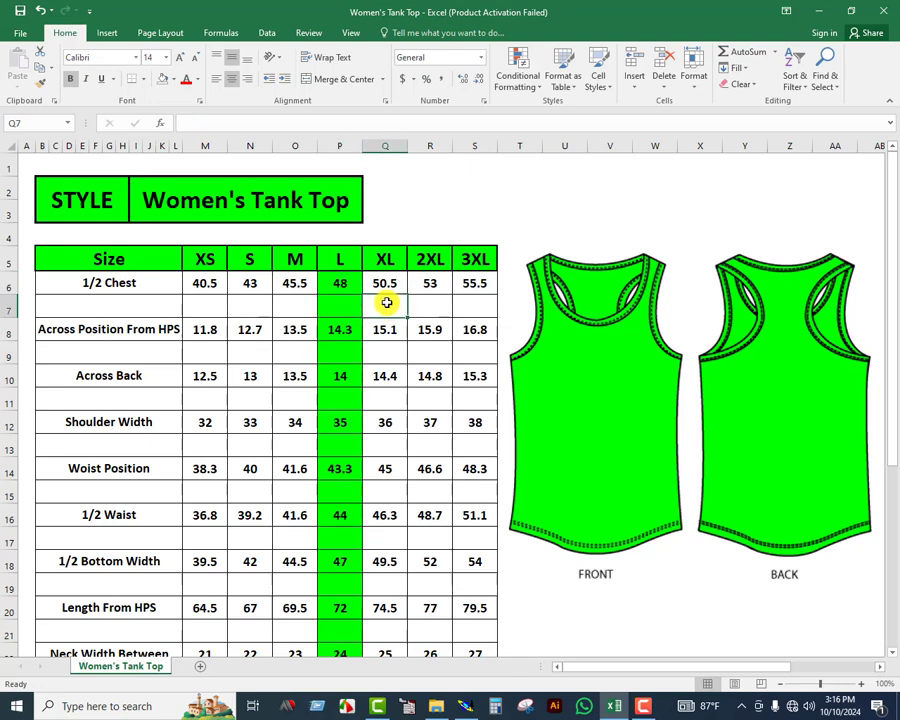
text(2.5)
key(Tab)
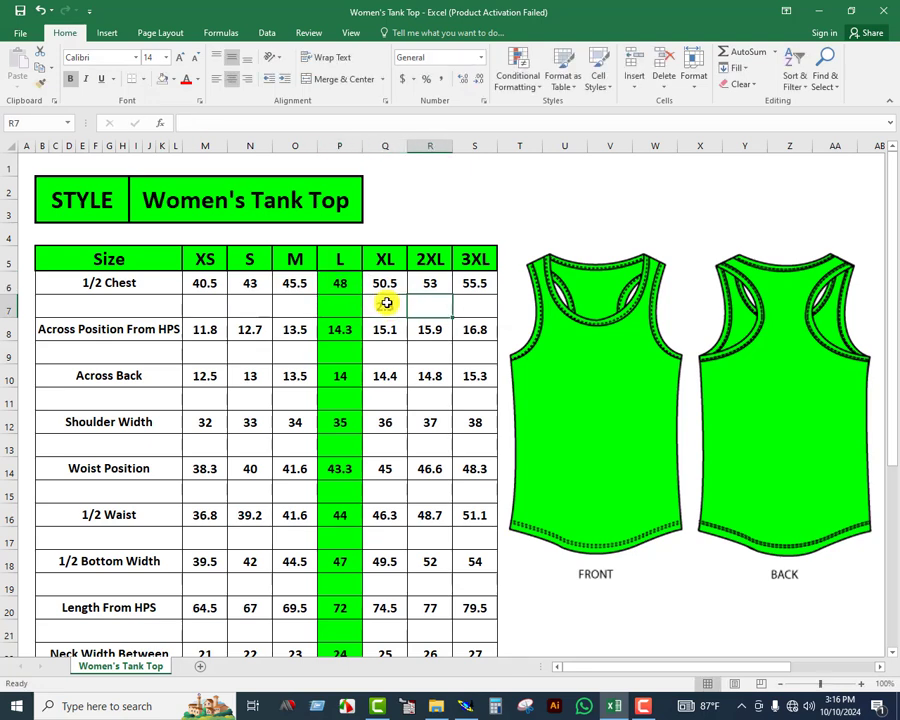
Step: Enter 2.5 as the 1/2 Chest increment for sizes 2XL and 3XL in the row beneath their measurements
click(388, 285)
click(434, 304)
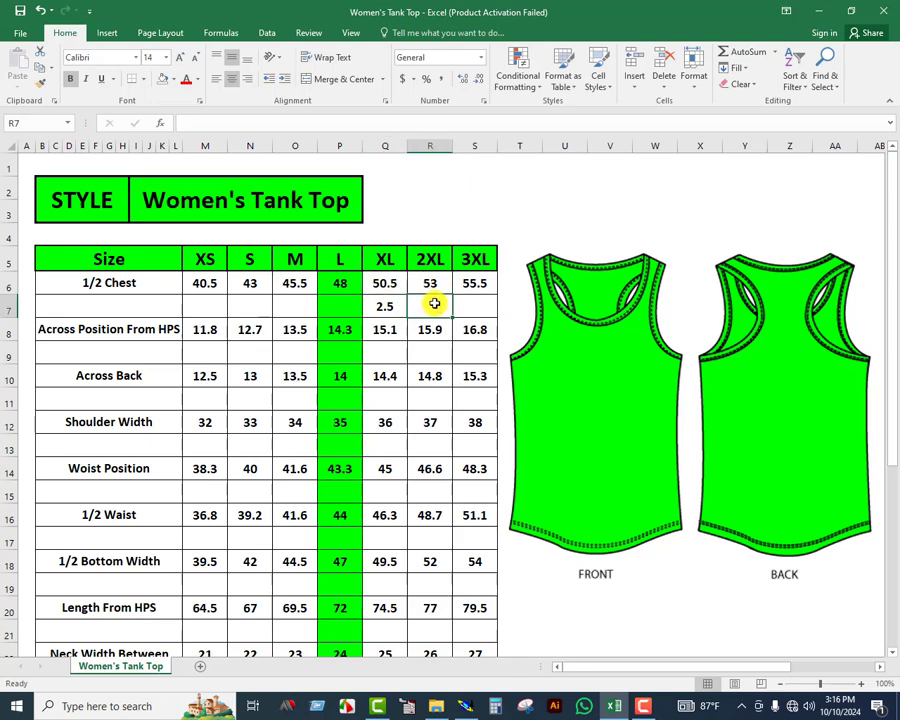
text(2.5)
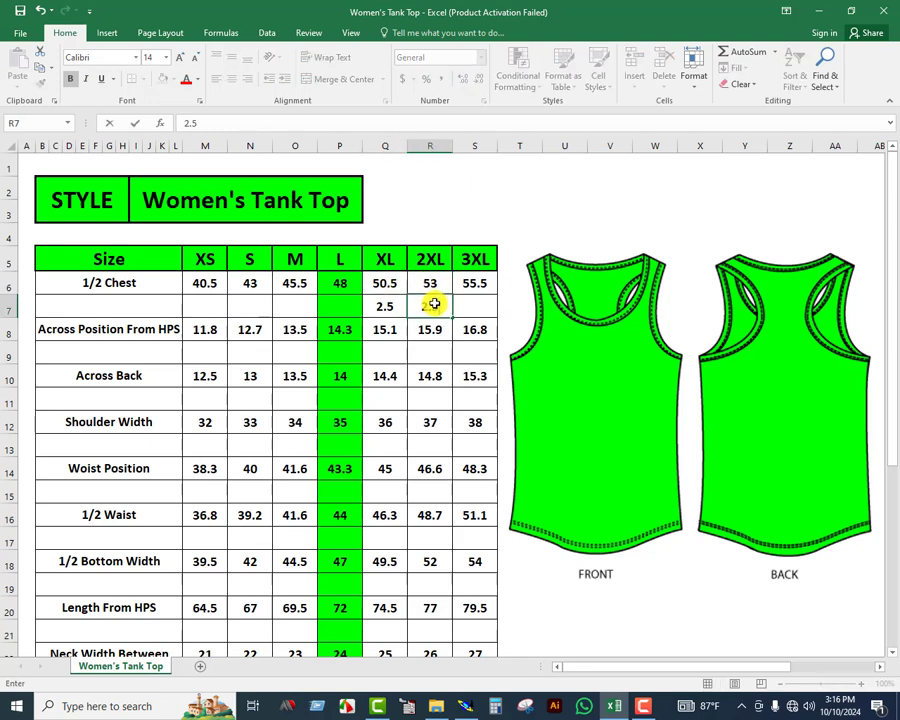
key(Tab)
click(477, 290)
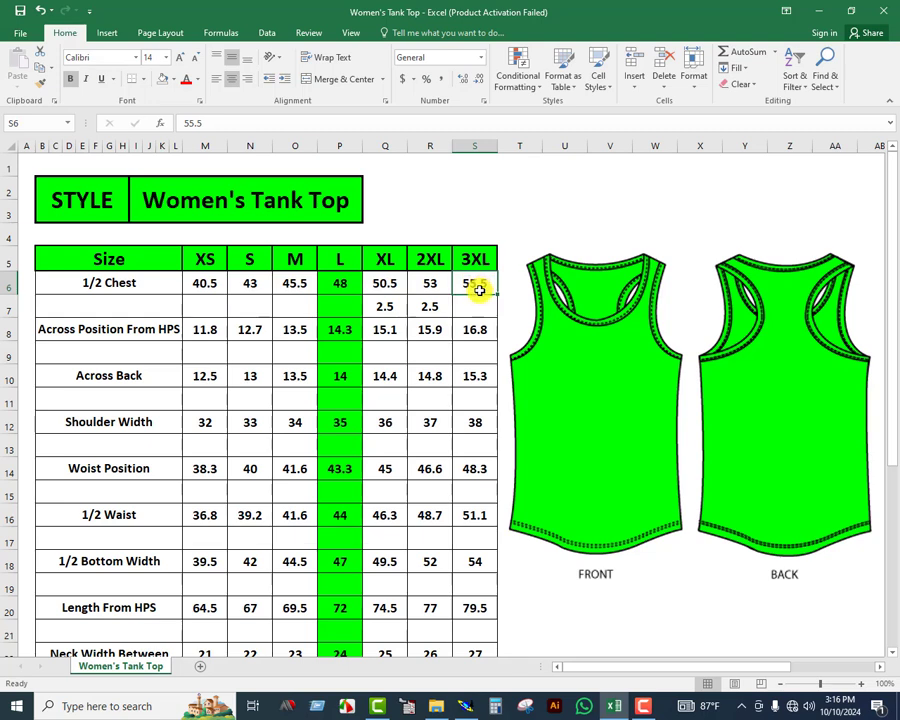
click(434, 287)
click(469, 311)
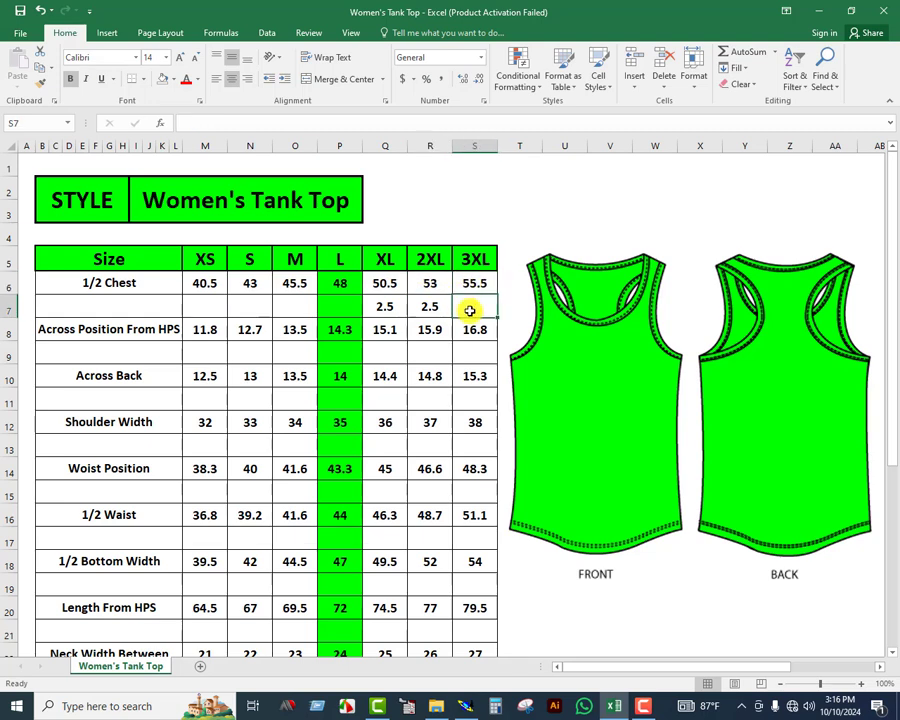
text(2.5)
key(Return)
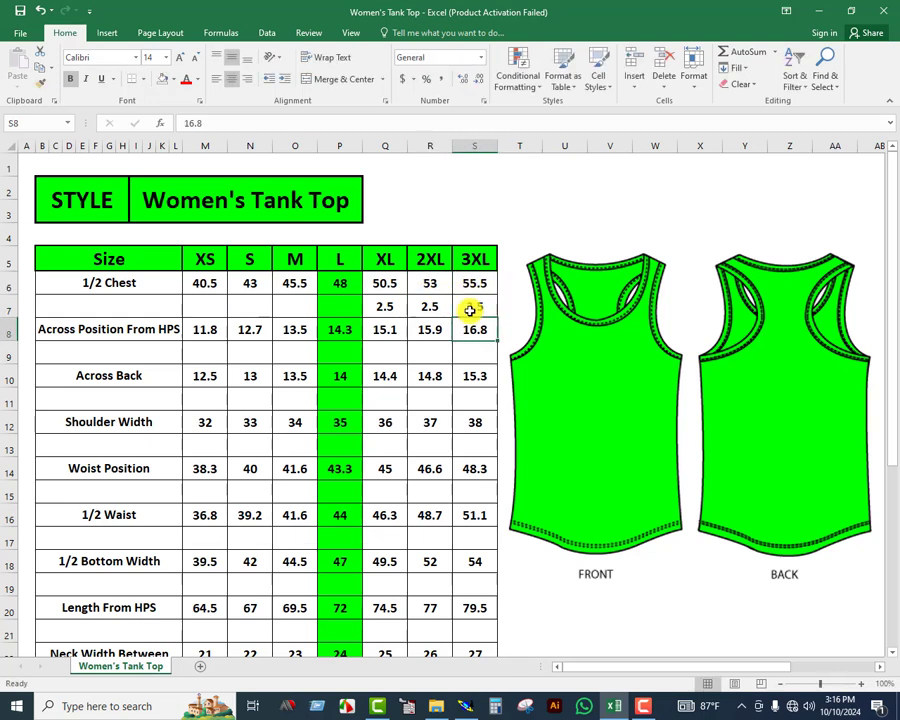
Step: Enter 2.5 beneath the size M 1/2 Chest value as its increment relative to size L
click(341, 287)
text(48)
key(ctrl+Return)
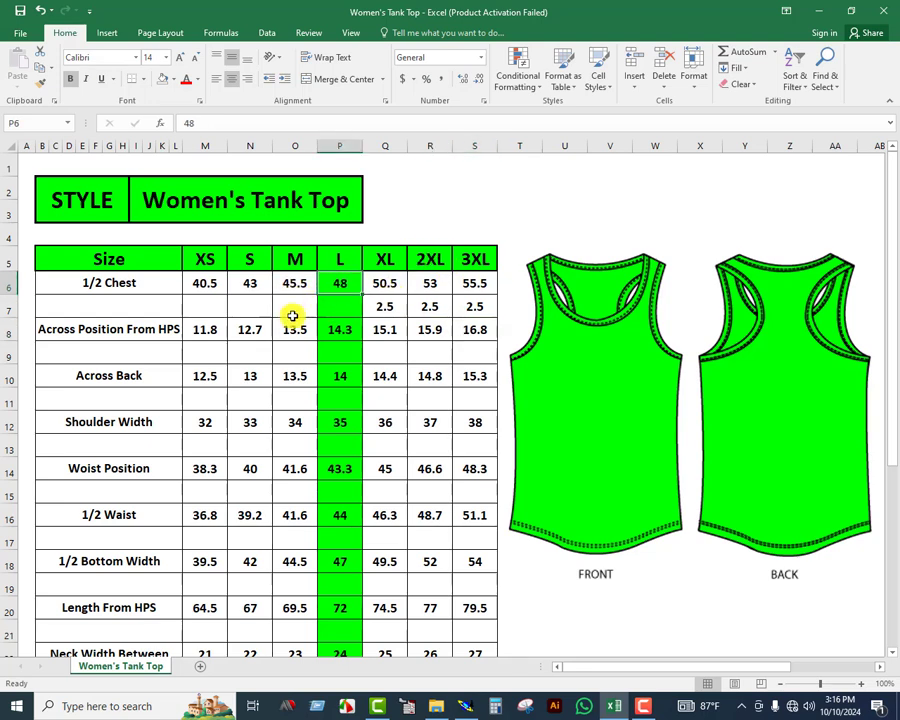
click(289, 289)
click(296, 308)
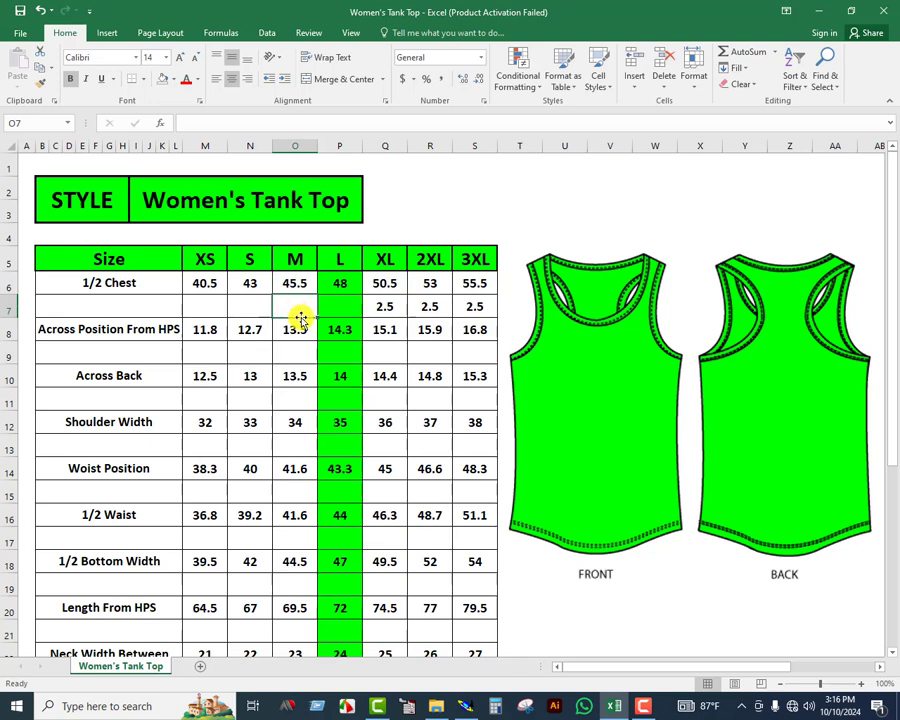
text(2.5)
key(Return)
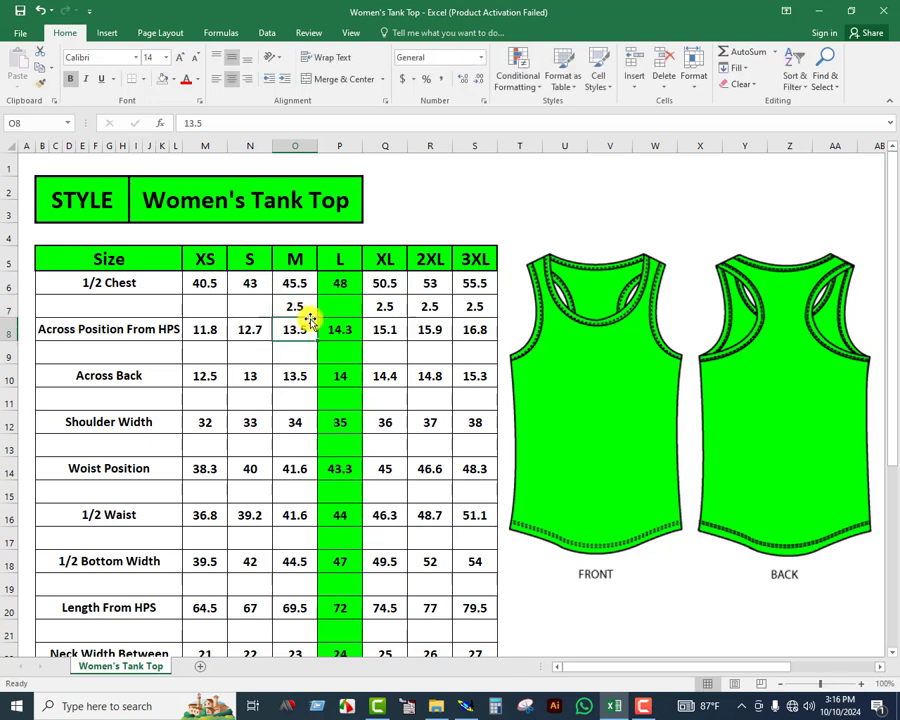
Step: Enter 2.5 beneath the 1/2 Chest values of sizes S and XS to complete the increments for the smaller sizes
click(304, 284)
click(246, 290)
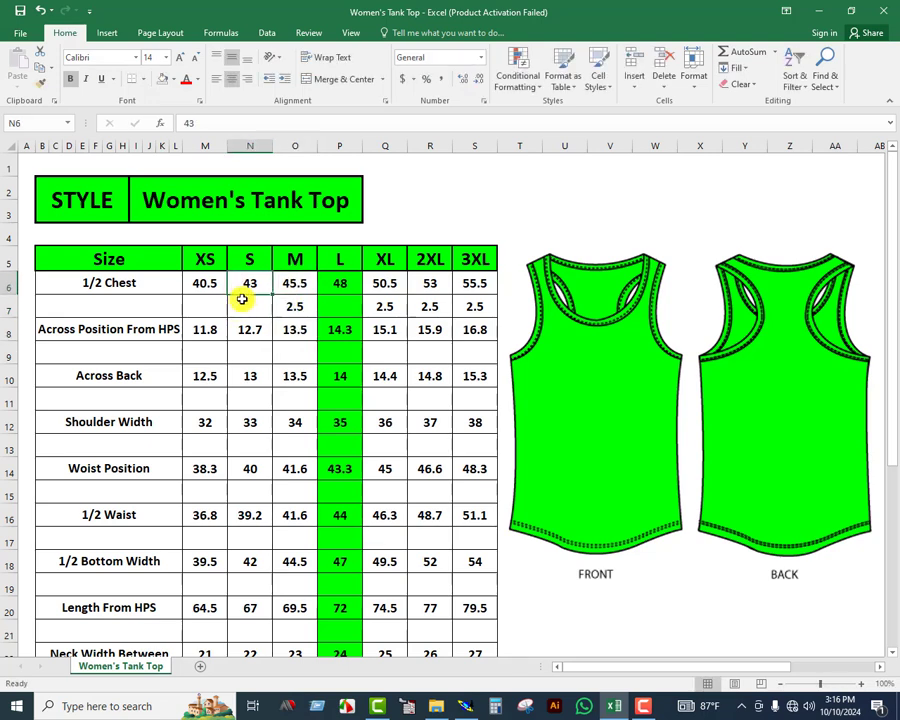
click(247, 309)
text(2.5)
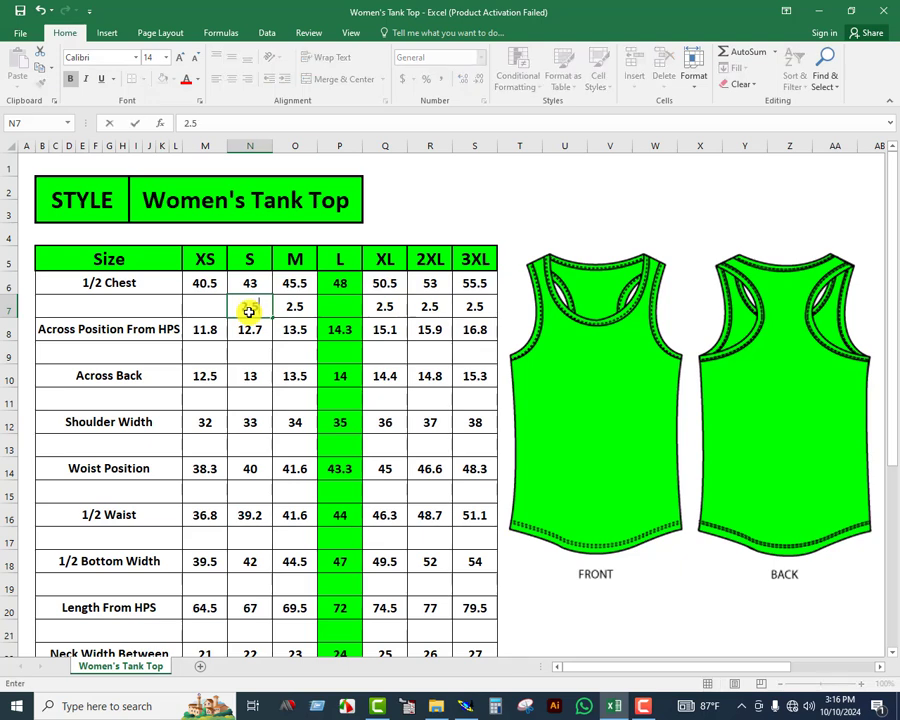
key(Return)
click(251, 286)
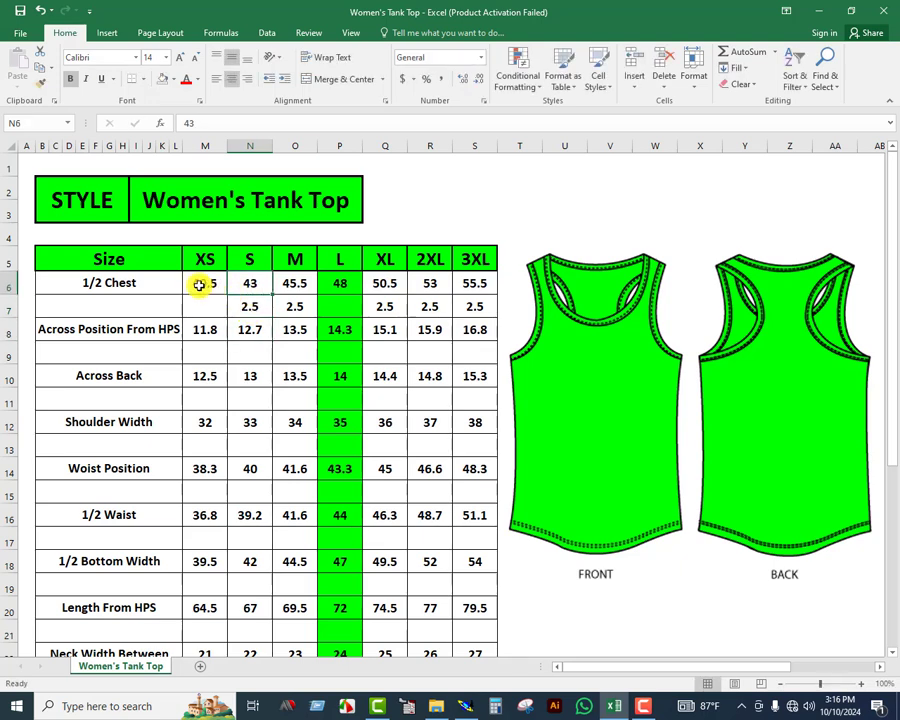
click(201, 283)
click(207, 303)
text(2.5)
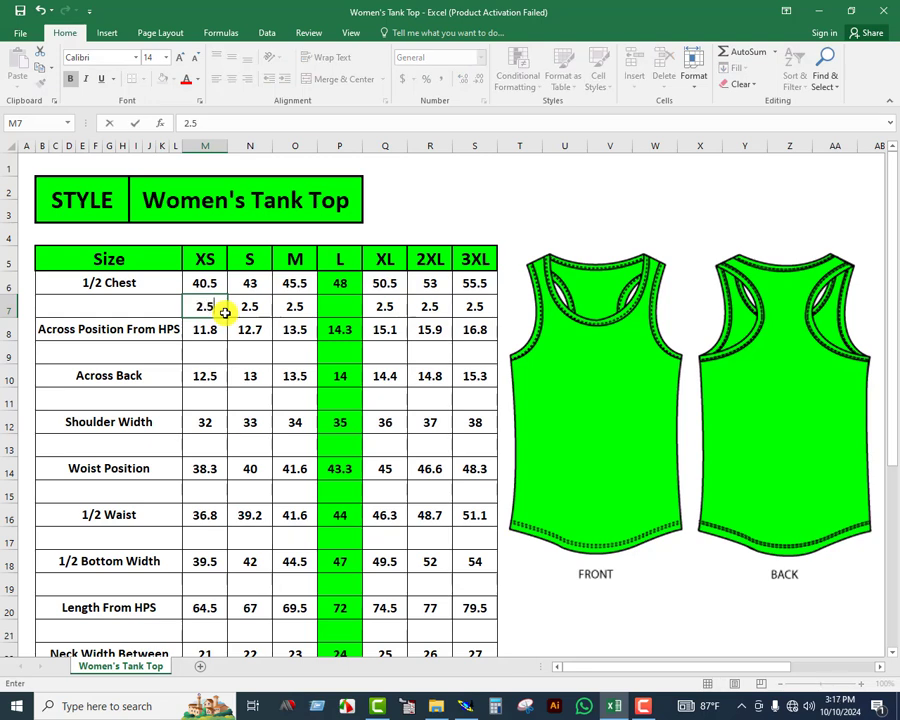
key(Return)
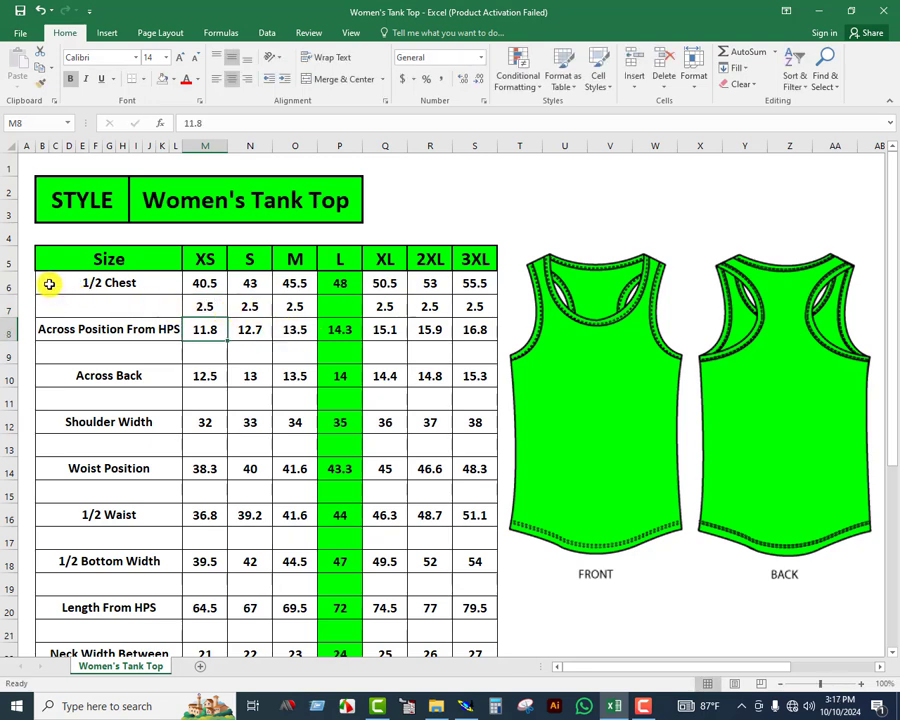
Step: Fill the Across Position From HPS row and the blank row beneath it with standard orange, from the label through 3XL
click(75, 329)
drag(75, 329, 474, 357)
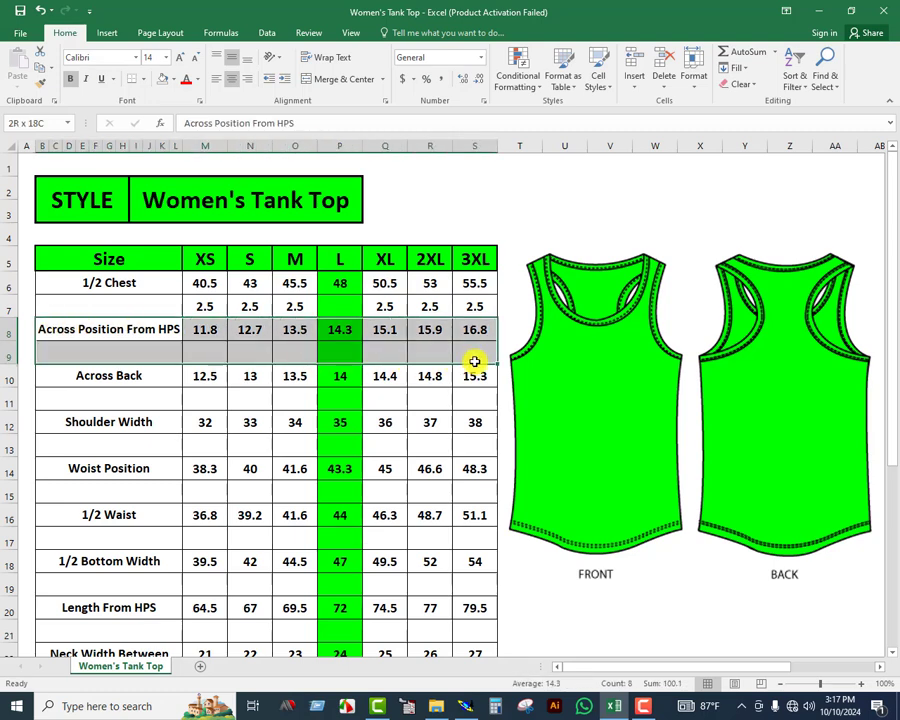
click(173, 79)
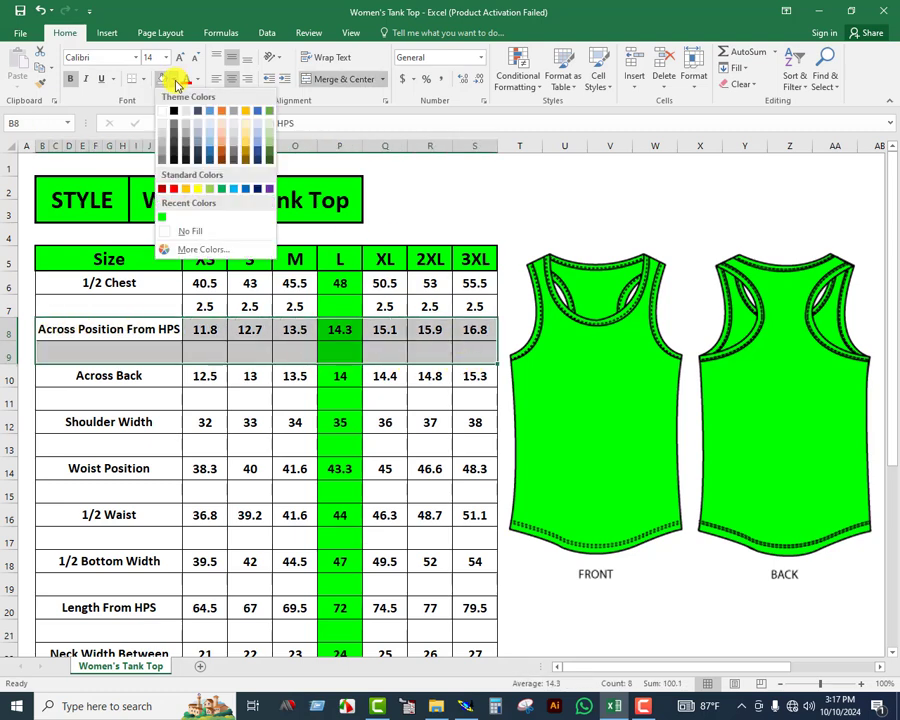
click(184, 193)
Step: Apply the same orange fill to the Shoulder Width and 1/2 Waist rows, each with the blank row beneath it
drag(62, 422, 460, 439)
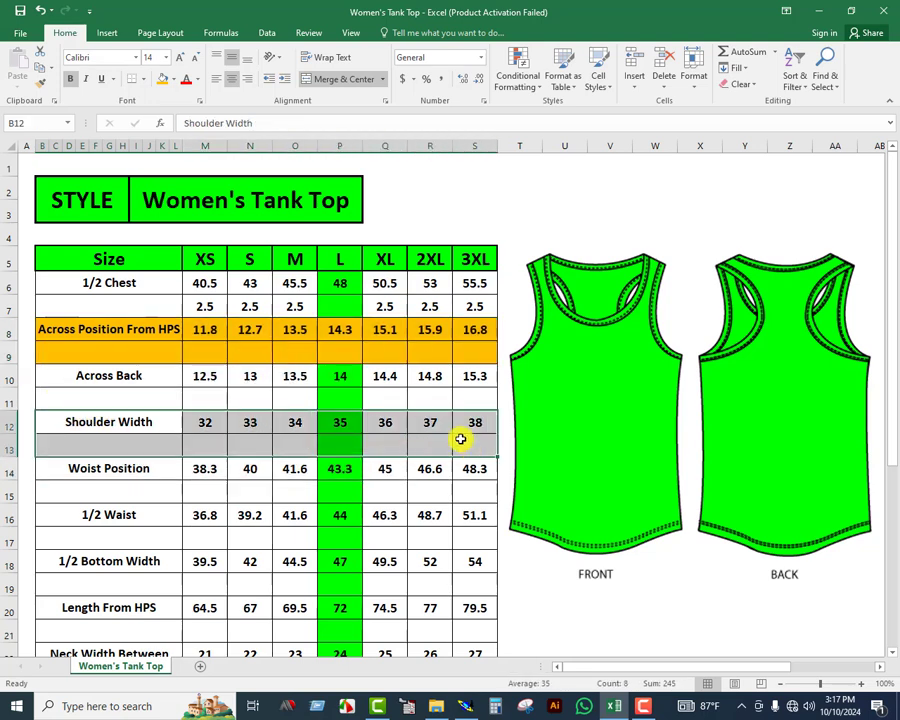
click(160, 82)
drag(60, 510, 464, 535)
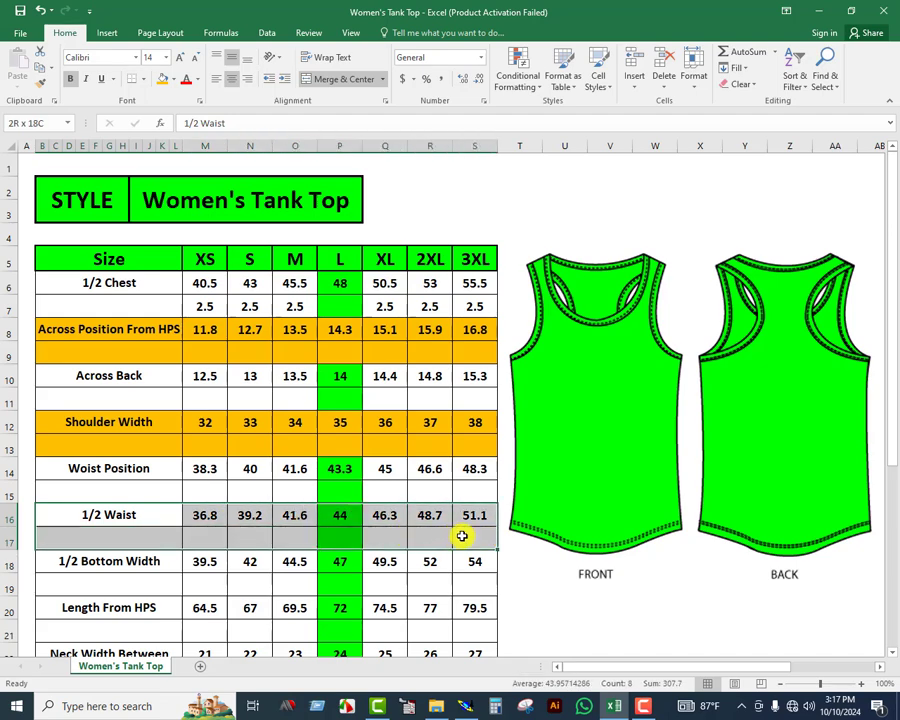
click(162, 84)
Step: Fill the Length From HPS and Front Neck Drop rows and their blank increment rows with the same orange
scroll(294, 276, down, 4)
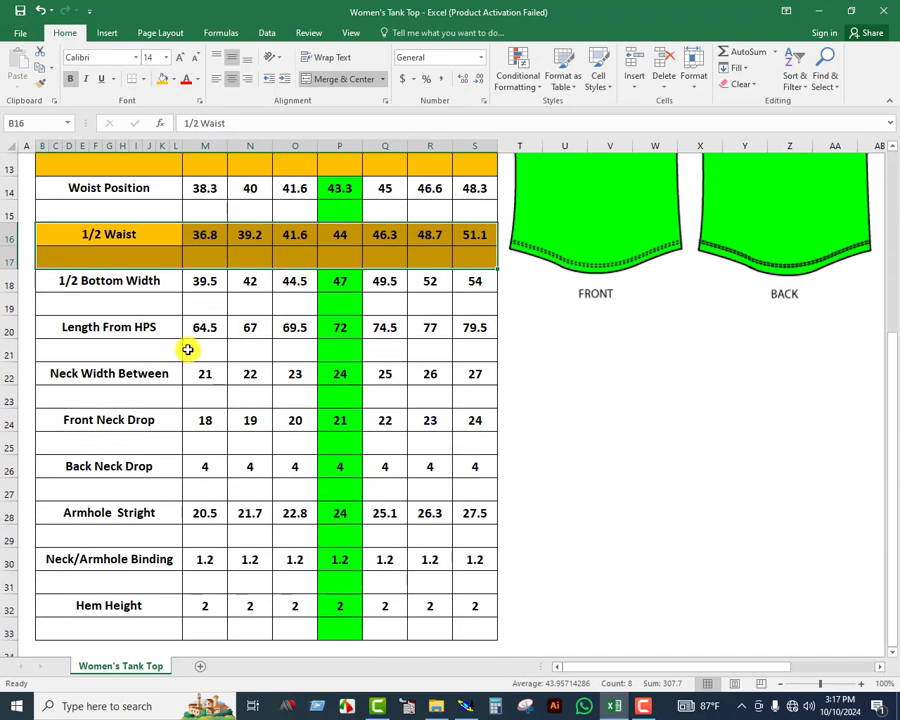
click(140, 302)
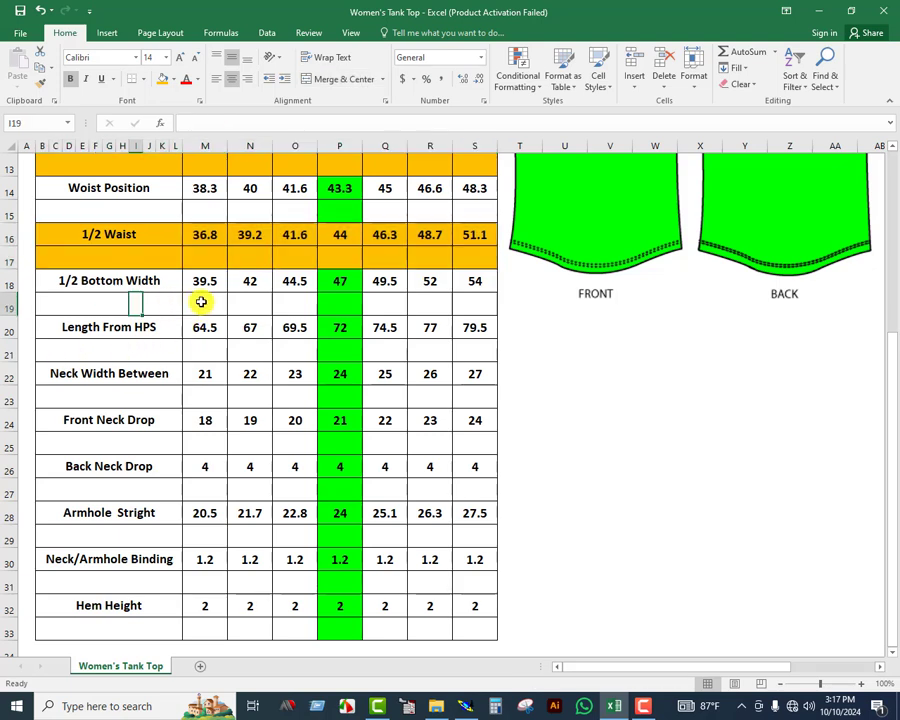
click(256, 300)
drag(59, 327, 470, 356)
click(160, 82)
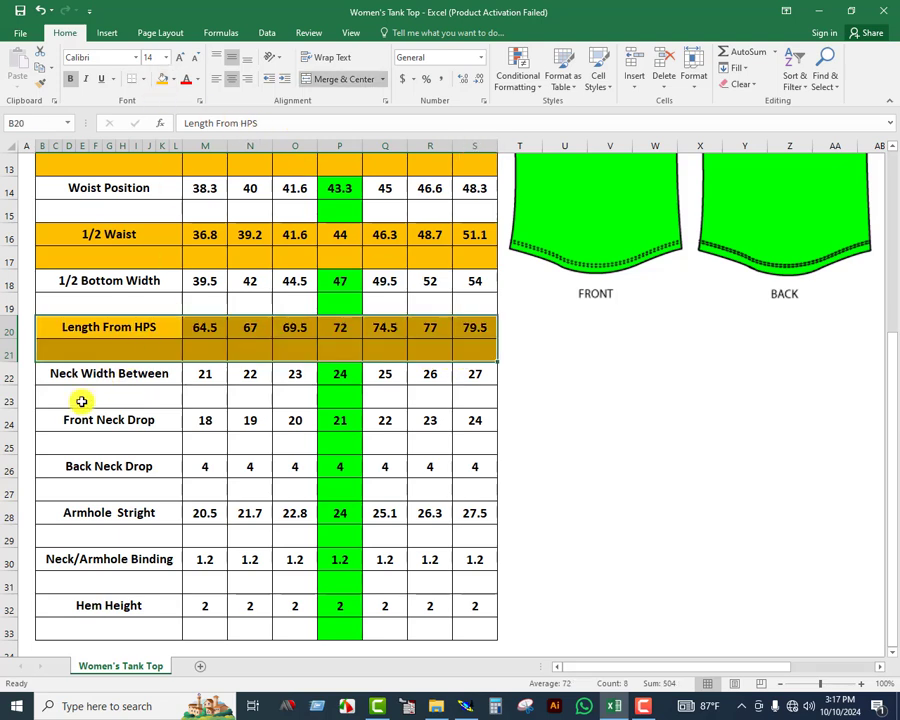
drag(62, 420, 476, 450)
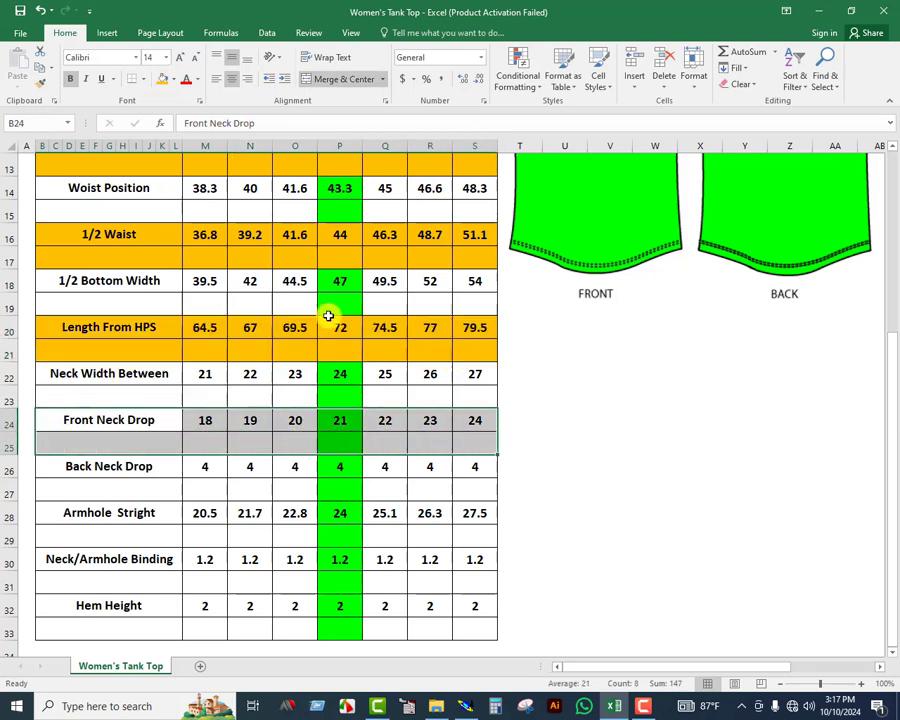
click(162, 82)
Step: Fill the Armhole Stright and Hem Height rows and the blank rows beneath them with the same orange
scroll(373, 349, down, 4)
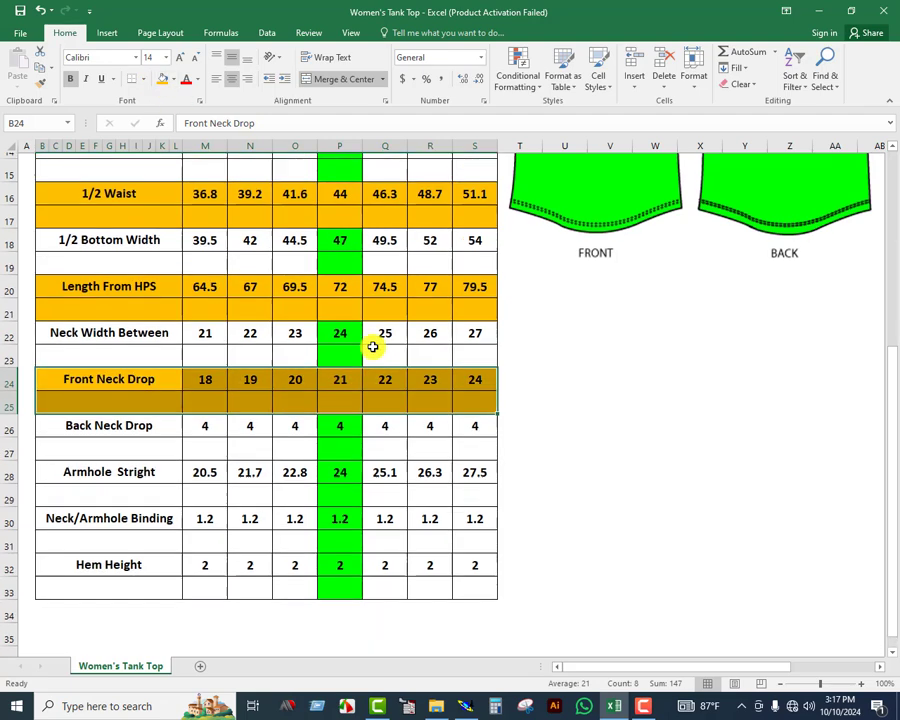
scroll(279, 324, up, 2)
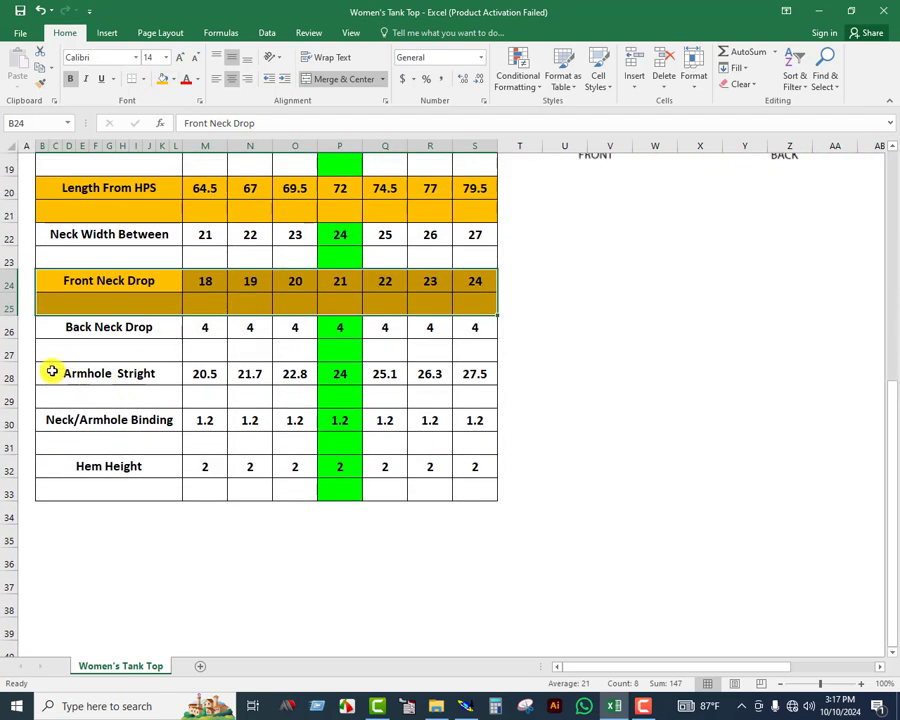
drag(52, 369, 456, 388)
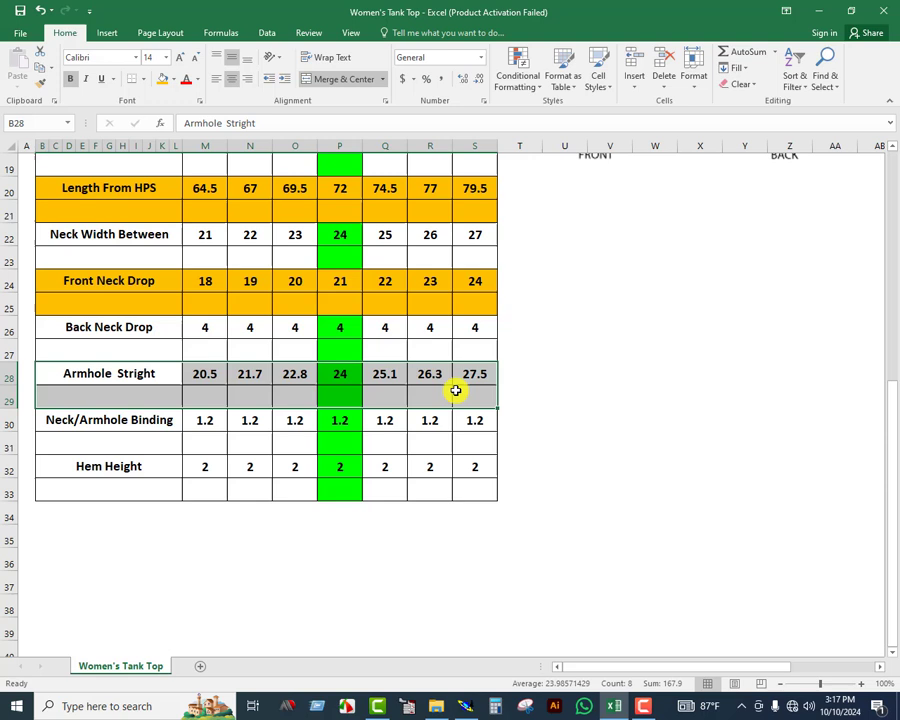
click(160, 80)
drag(62, 462, 471, 486)
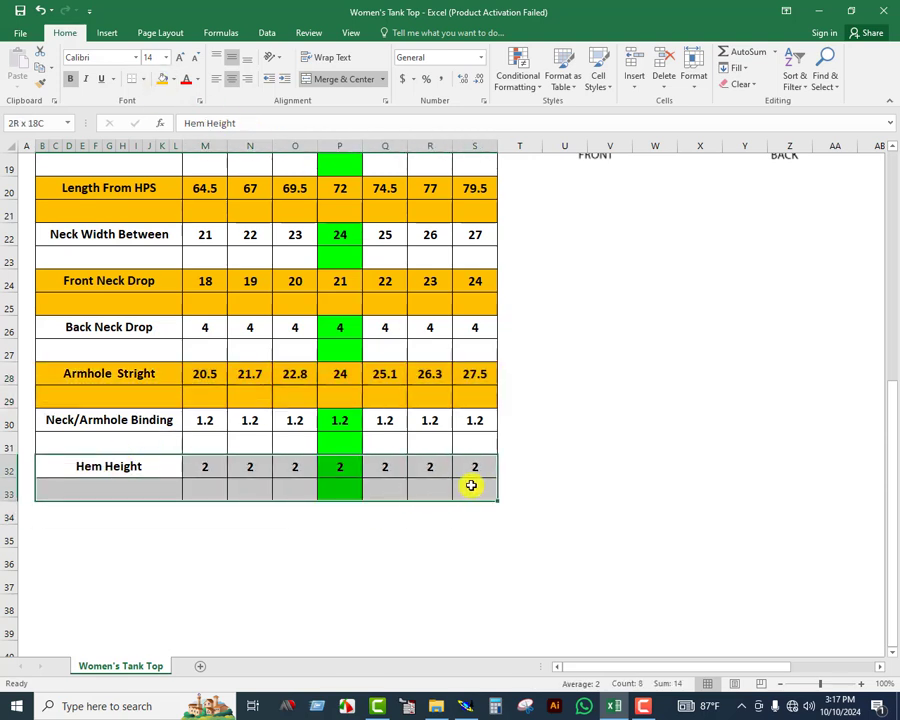
click(162, 82)
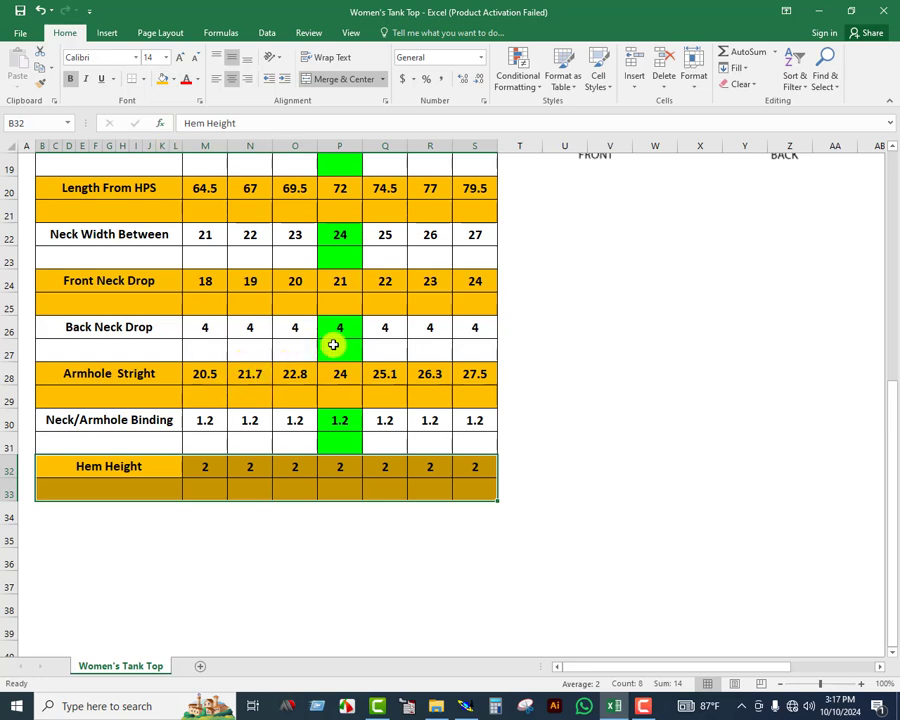
scroll(340, 365, up, 6)
click(399, 235)
click(394, 206)
click(402, 227)
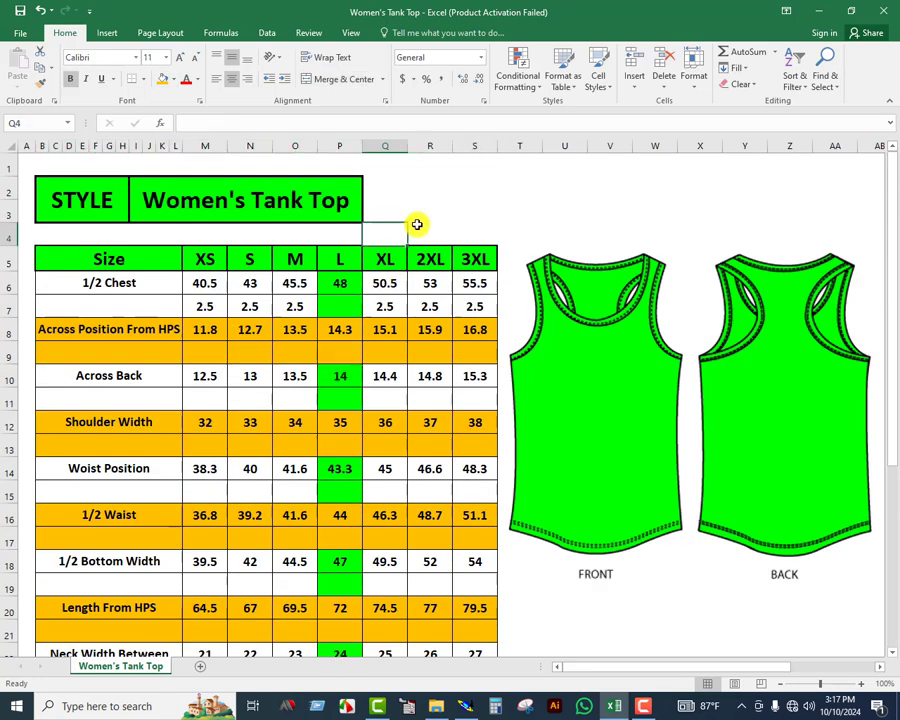
click(416, 219)
click(368, 225)
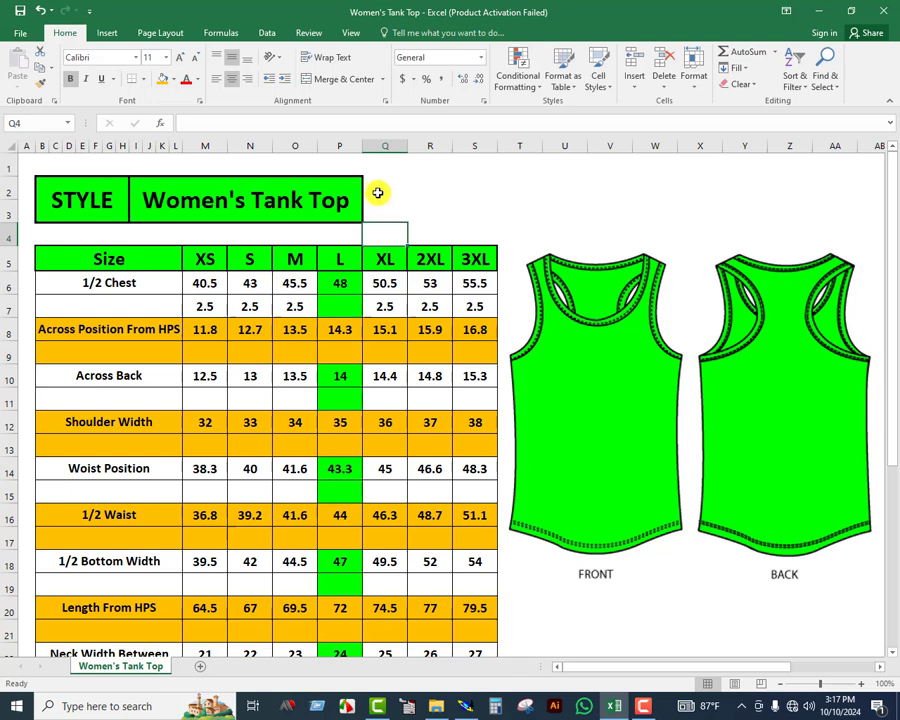
click(385, 210)
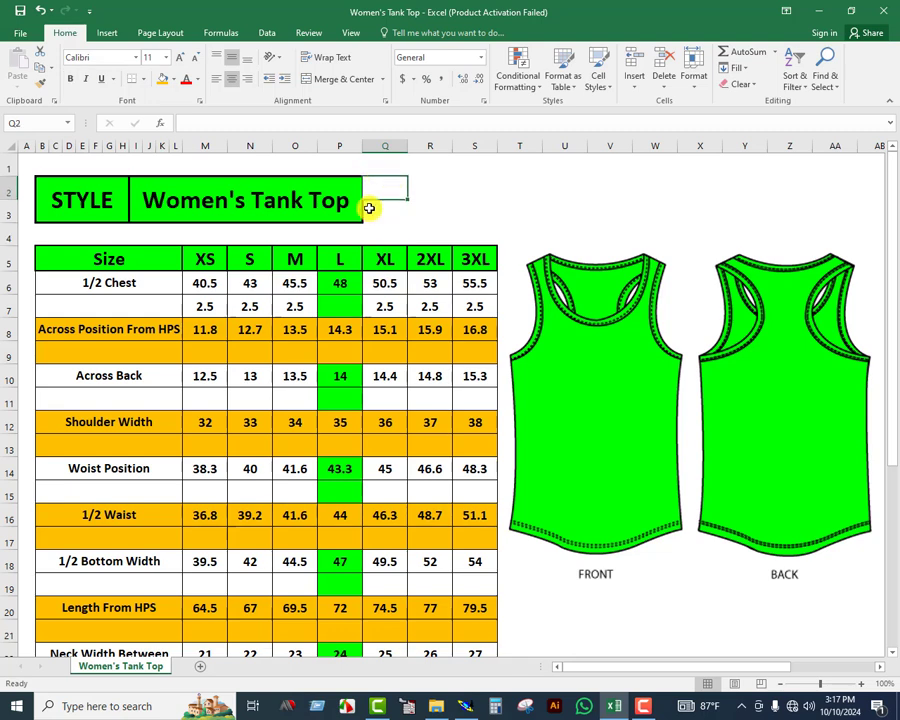
click(375, 185)
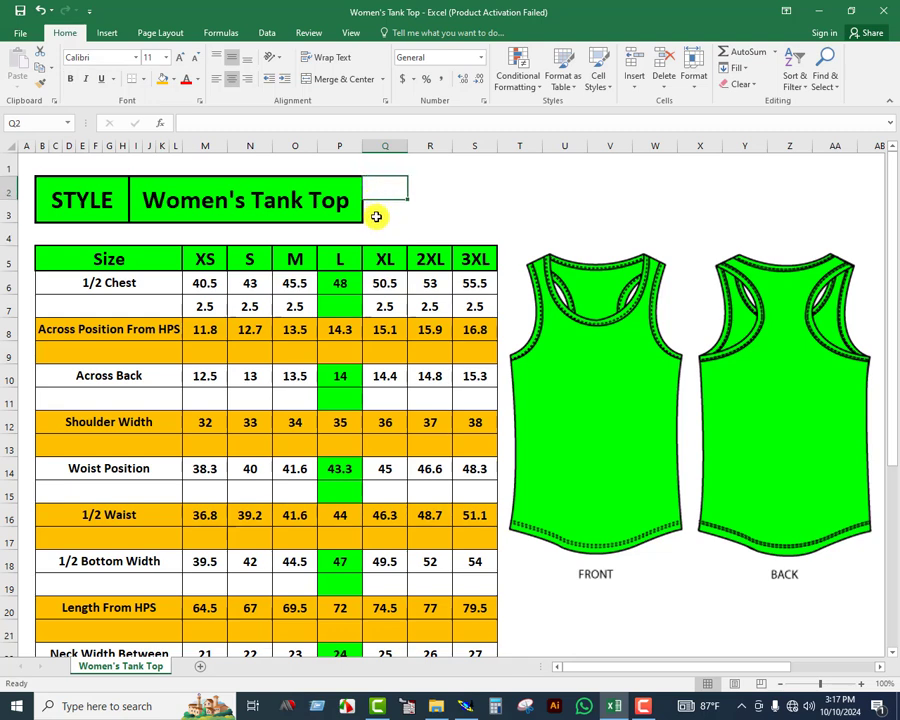
click(376, 214)
click(384, 173)
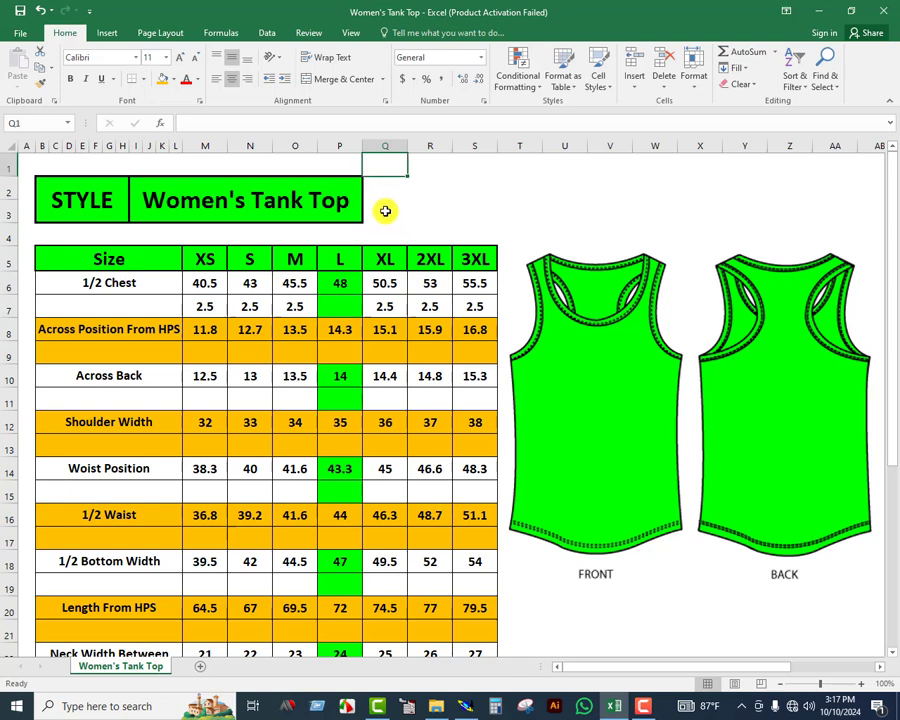
click(385, 208)
click(385, 188)
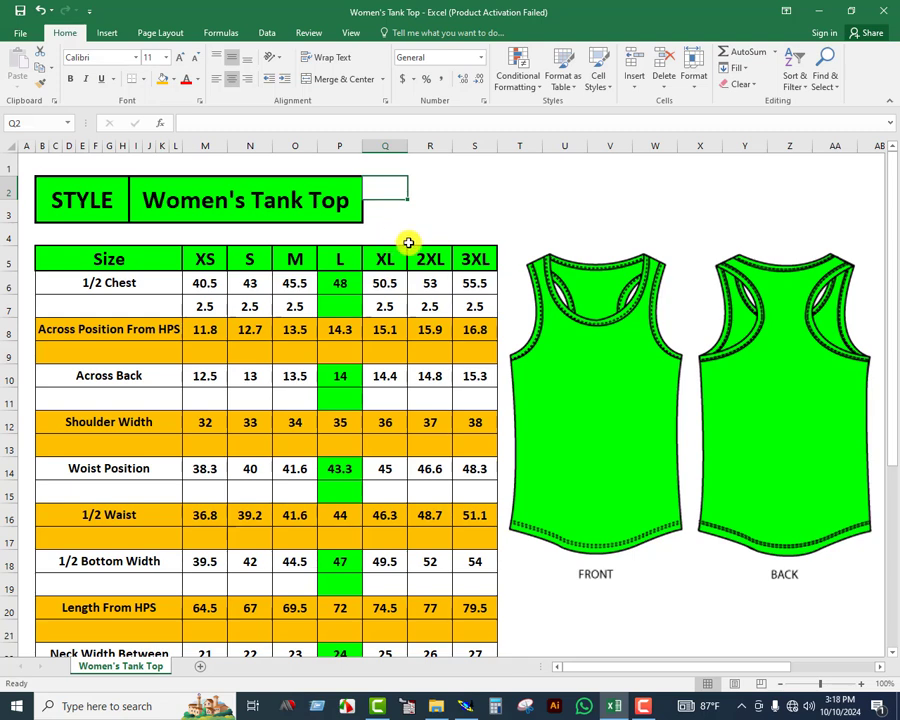
click(375, 214)
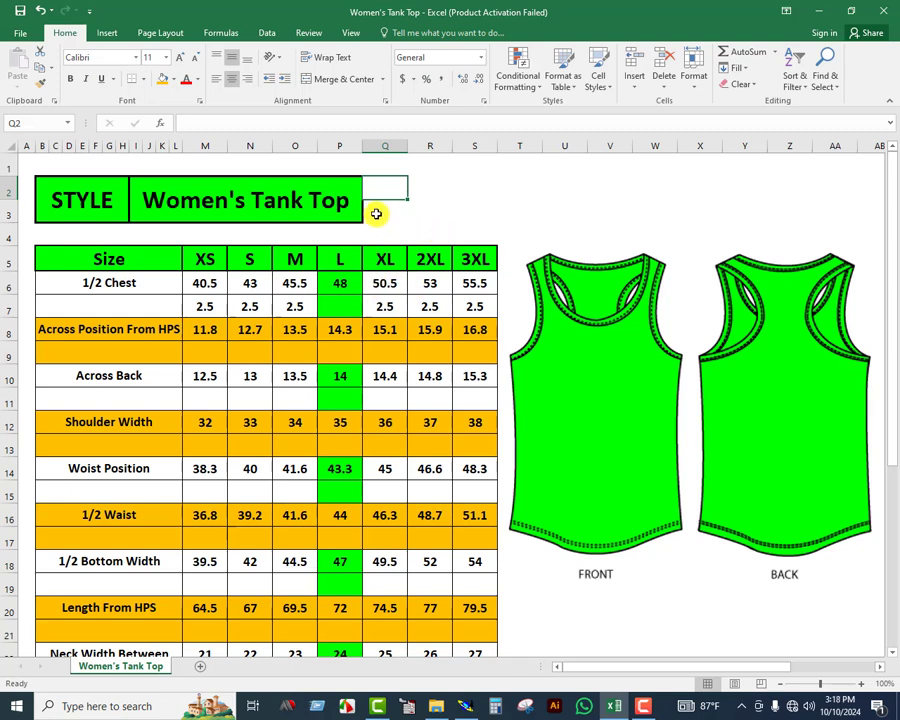
click(389, 160)
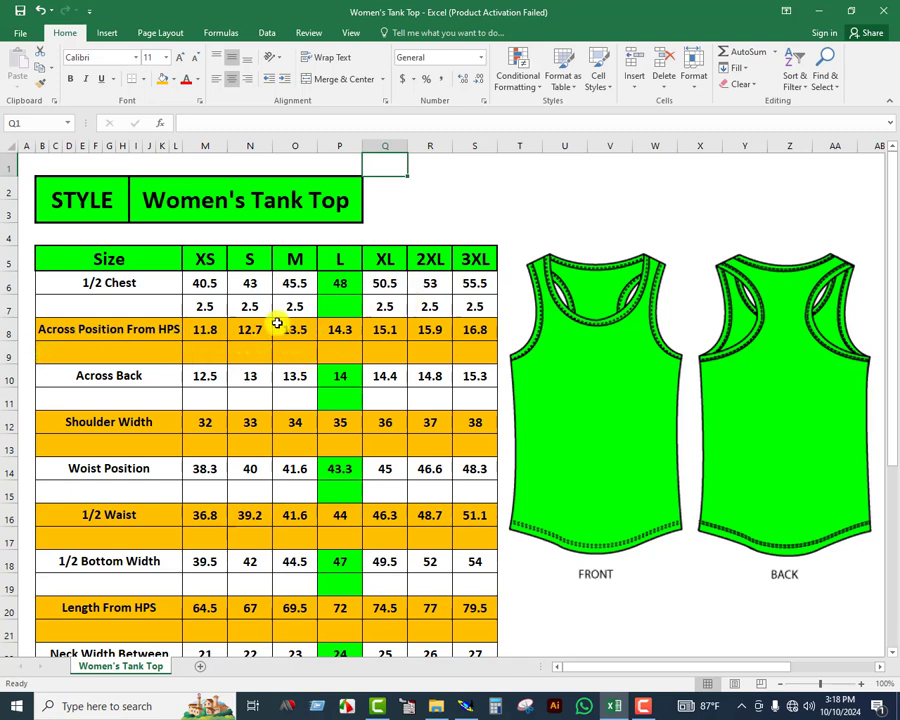
drag(97, 285, 406, 311)
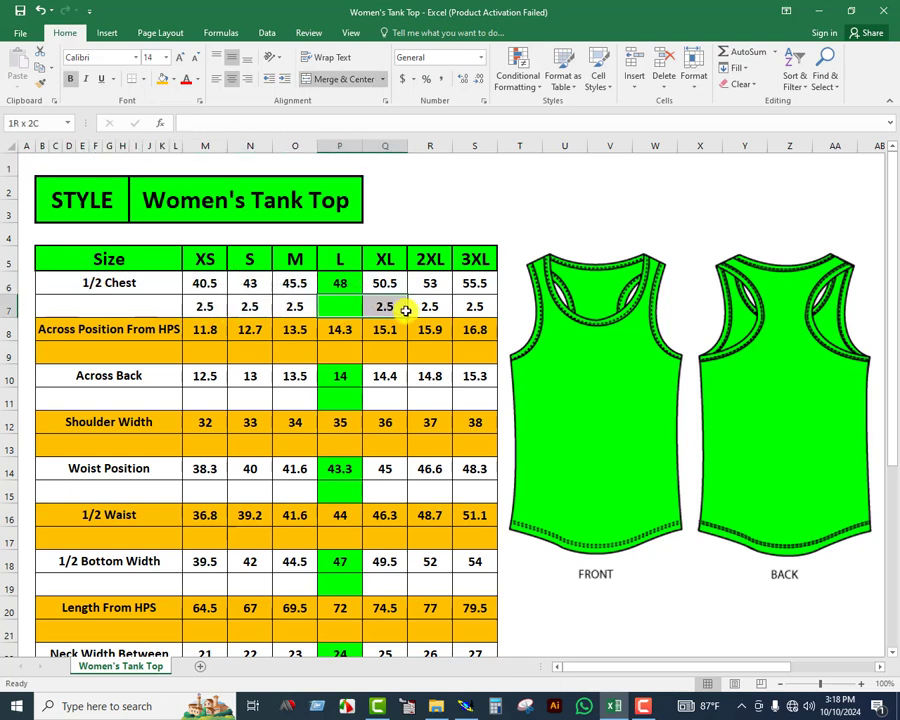
Step: Calculate the Across Position From HPS increment for XL in Q9 as =Q8-P8 and extend the formula through 3XL
drag(141, 285, 406, 300)
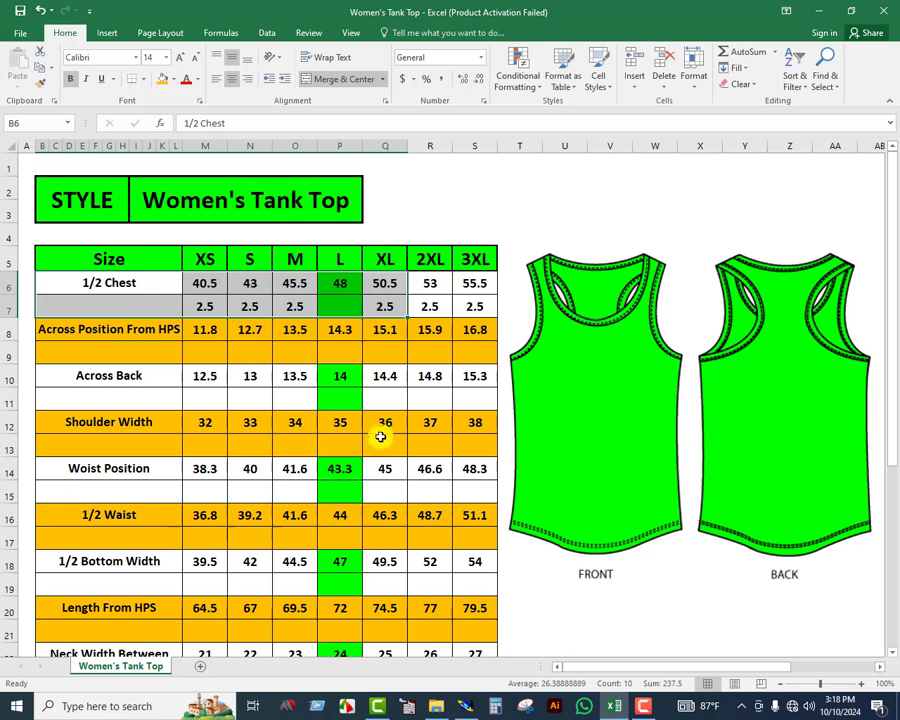
click(338, 352)
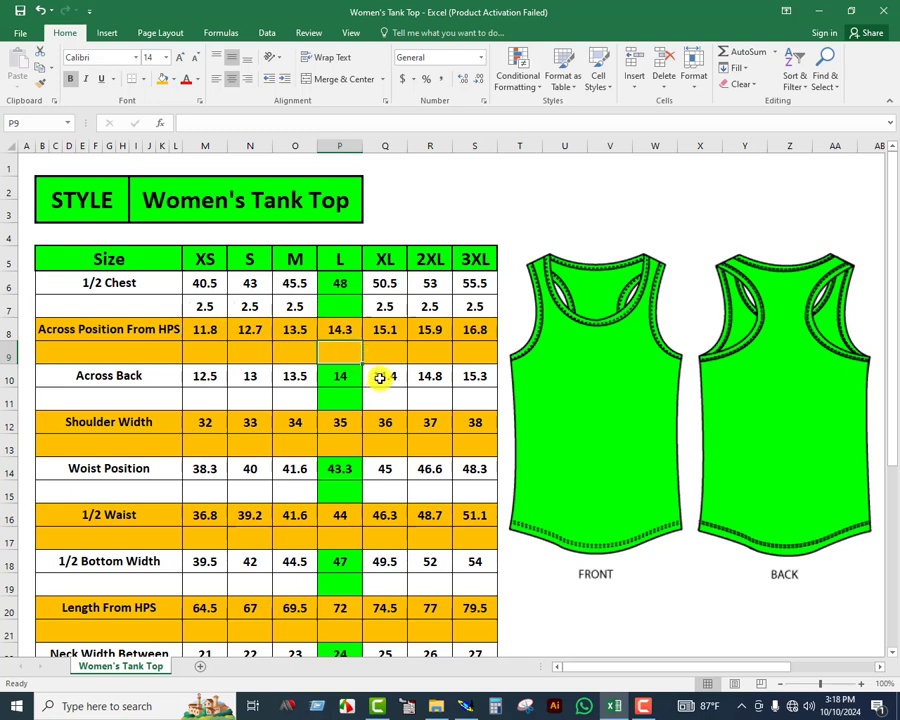
click(380, 345)
text(=)
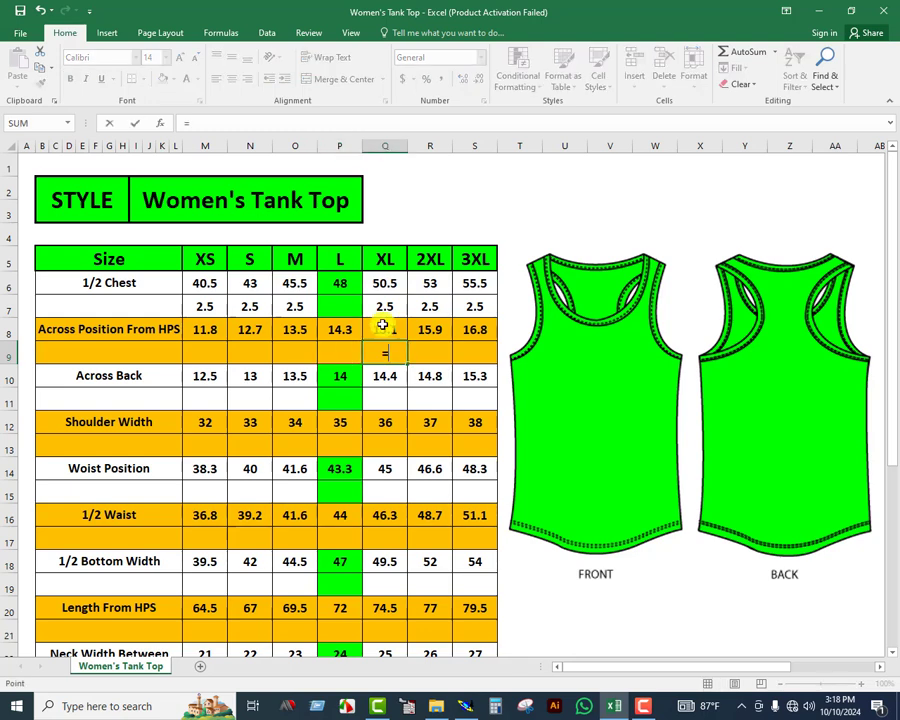
click(382, 326)
click(341, 331)
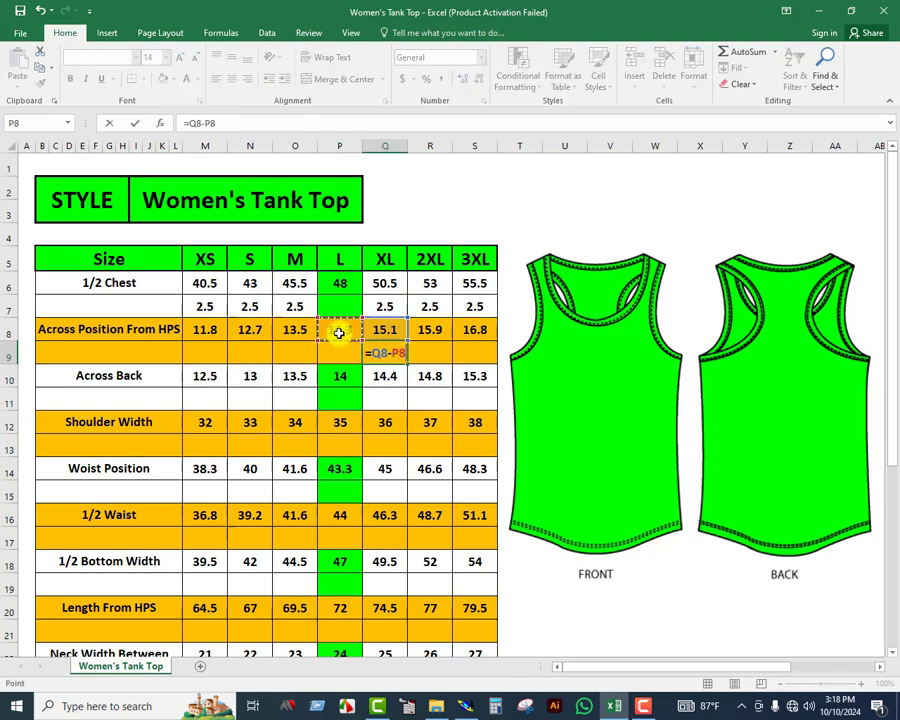
key(Return)
click(376, 354)
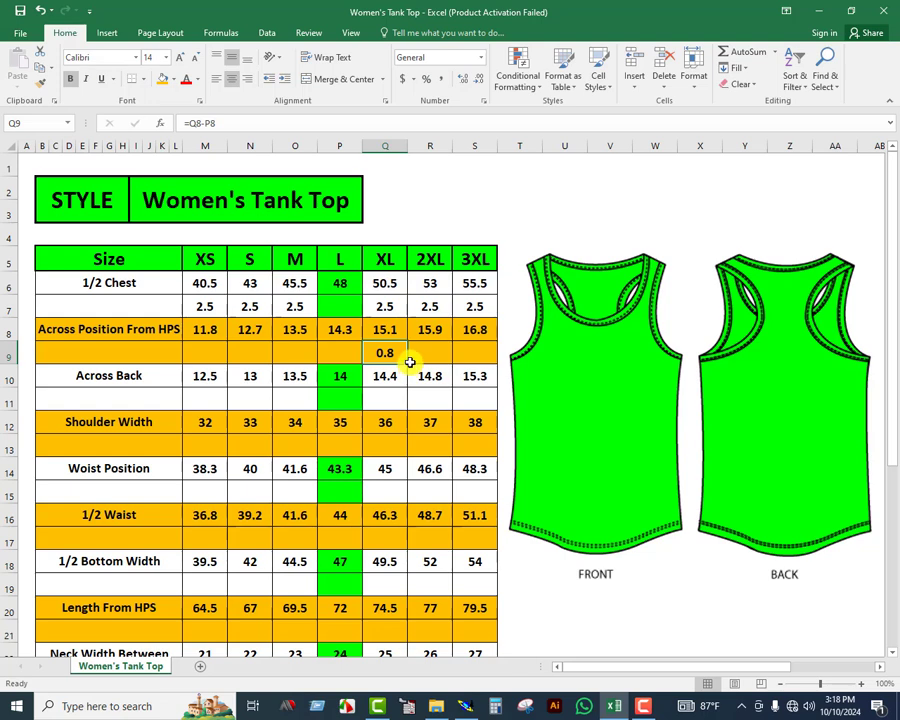
click(410, 366)
click(399, 360)
drag(418, 364, 482, 363)
Step: Calculate the Across Position From HPS increment for M in O9 as =P8-O8 and extend the formula back to XS
click(280, 354)
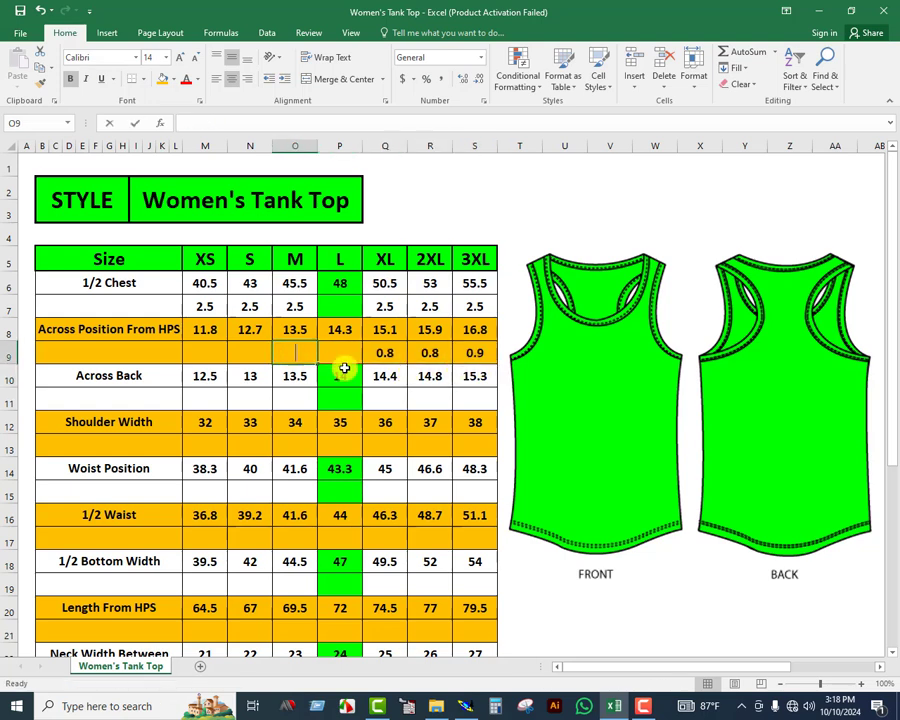
text(=)
click(341, 329)
text(-)
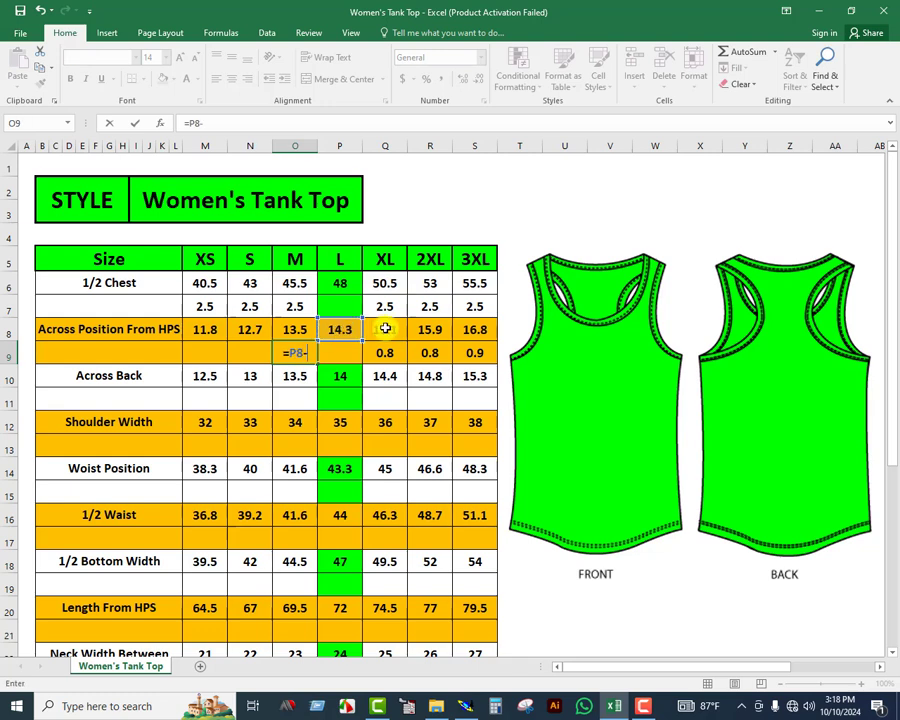
click(292, 329)
key(Return)
key(Up)
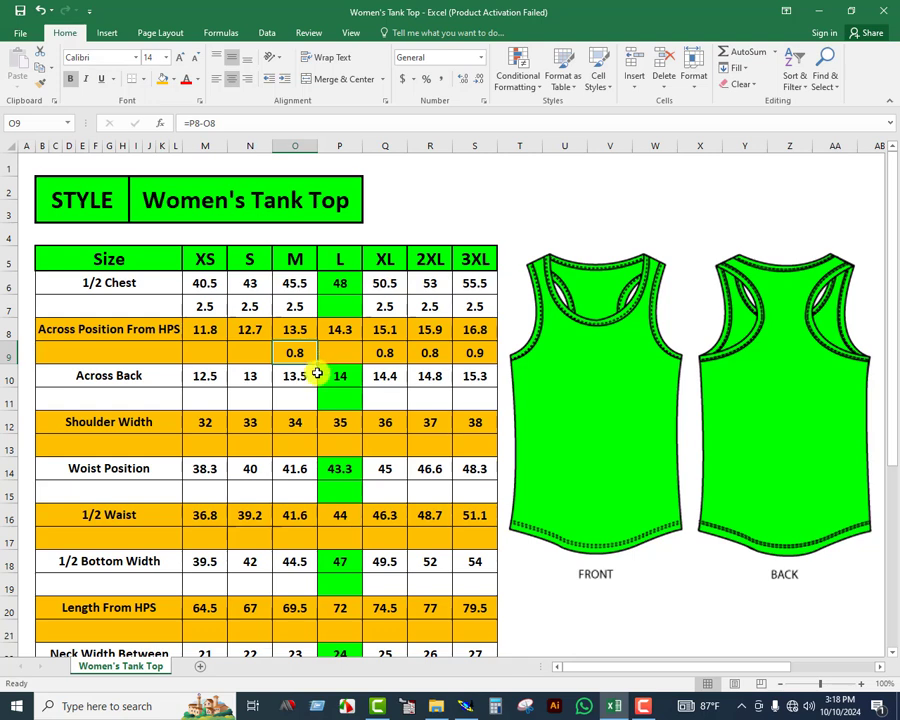
drag(318, 364, 191, 358)
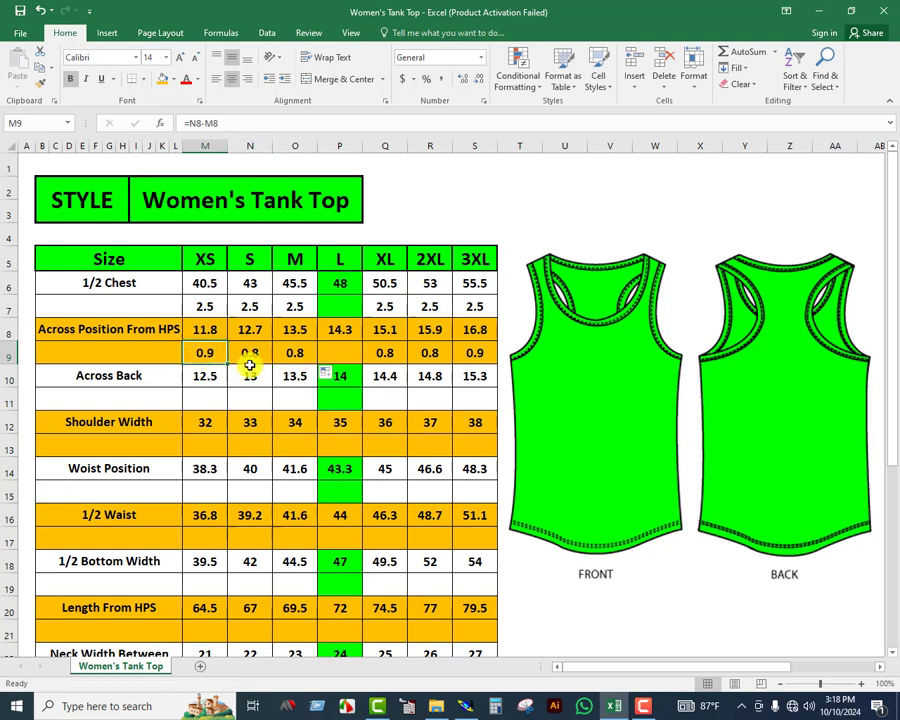
Step: Enter =Q10-P10 in Q11 as the Across Back increment for XL and extend it through 3XL
click(382, 400)
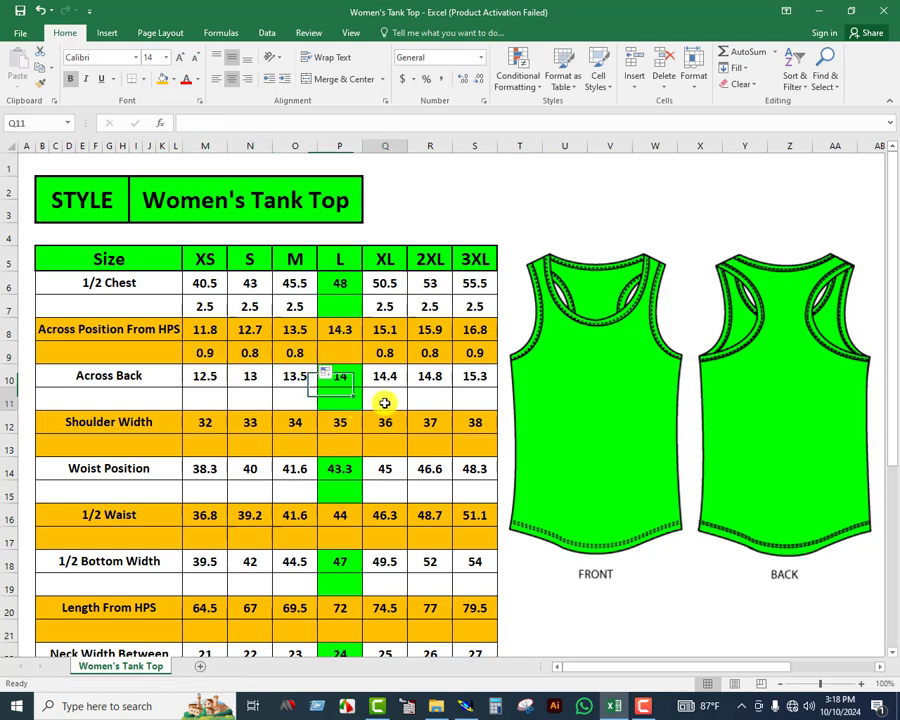
text(=)
click(381, 377)
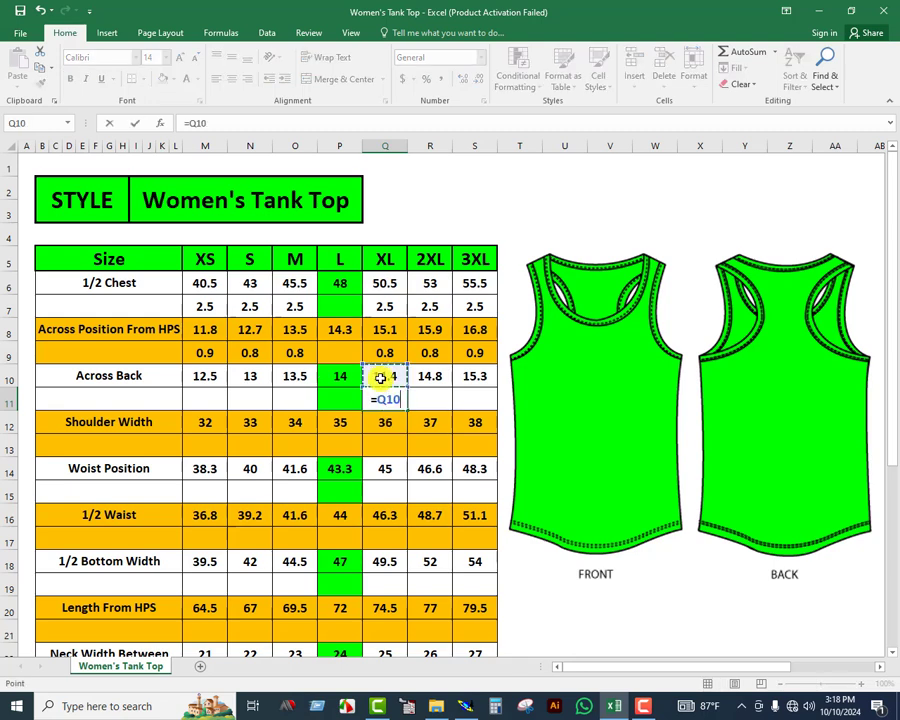
click(342, 375)
key(Return)
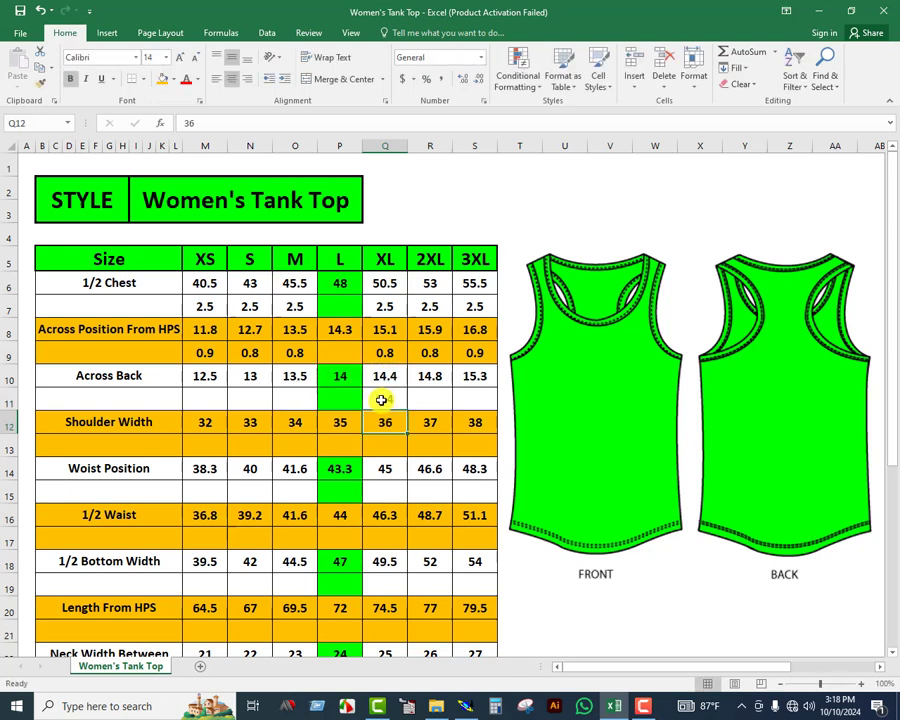
click(383, 399)
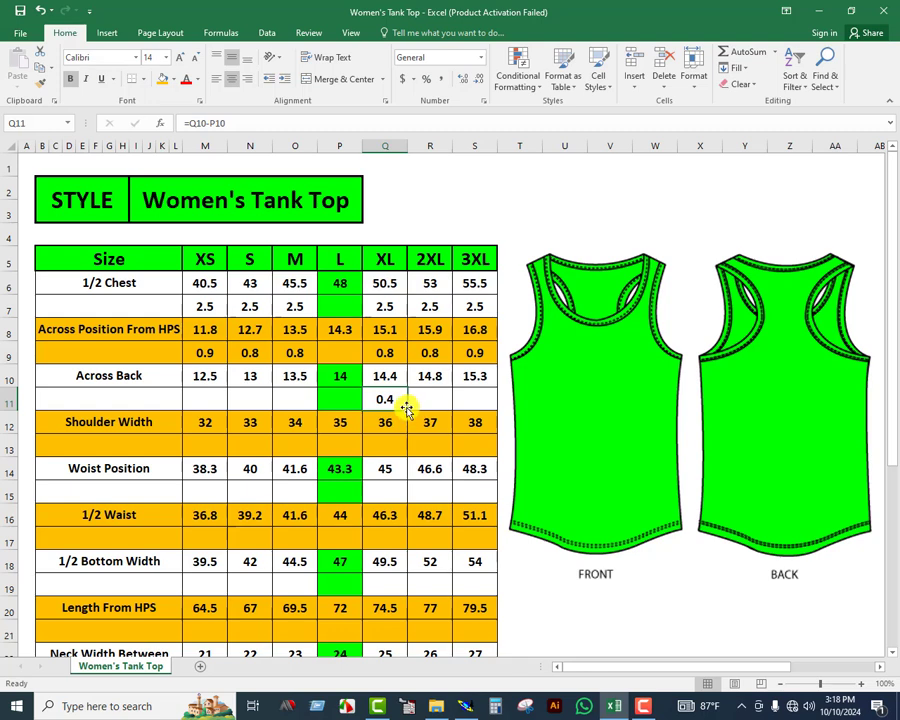
drag(409, 409, 484, 412)
Step: Enter =P10-O10 in O11 as the Across Back increment for M and extend it back to XS
click(300, 397)
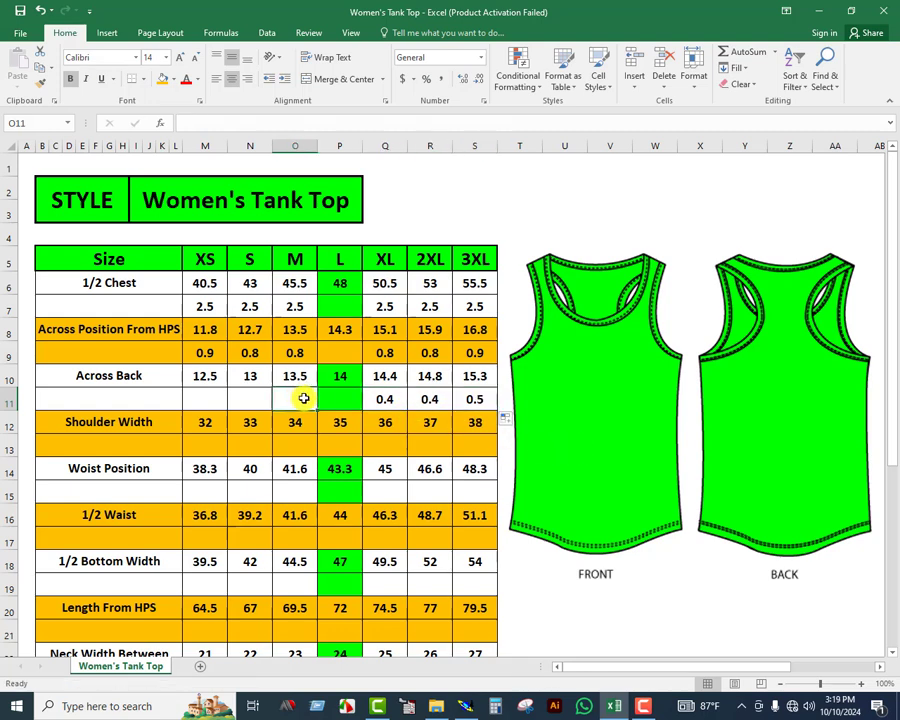
text(=)
click(338, 370)
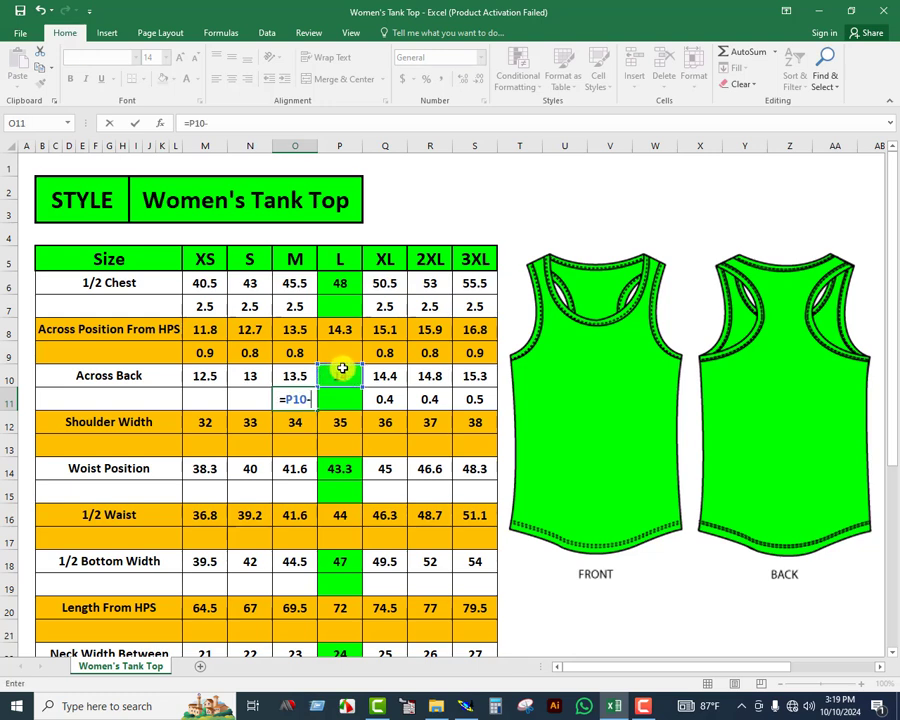
text(-)
click(297, 377)
key(ctrl+Return)
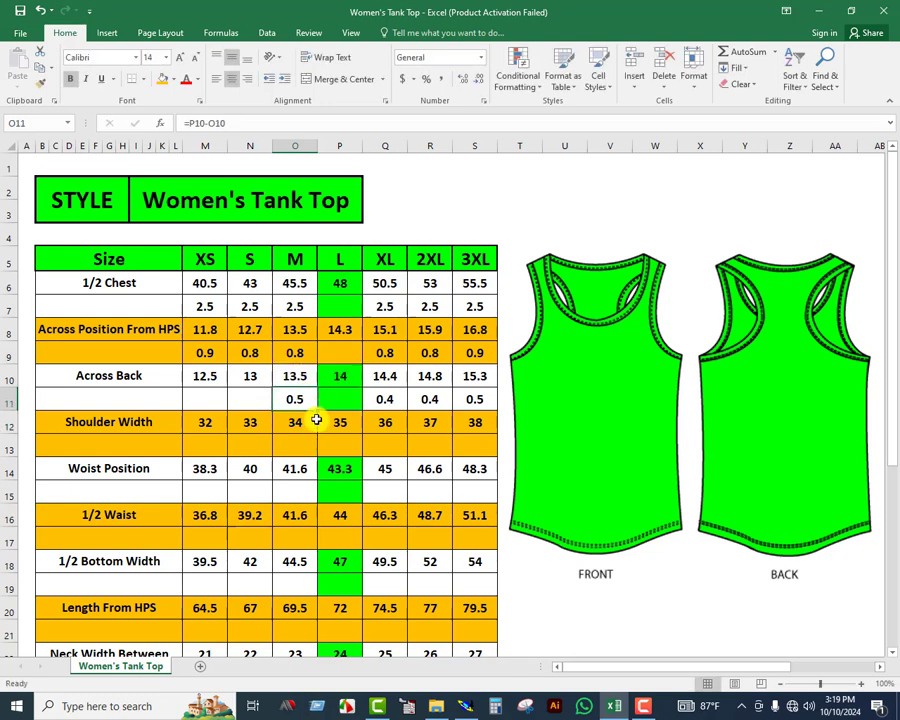
drag(318, 410, 201, 410)
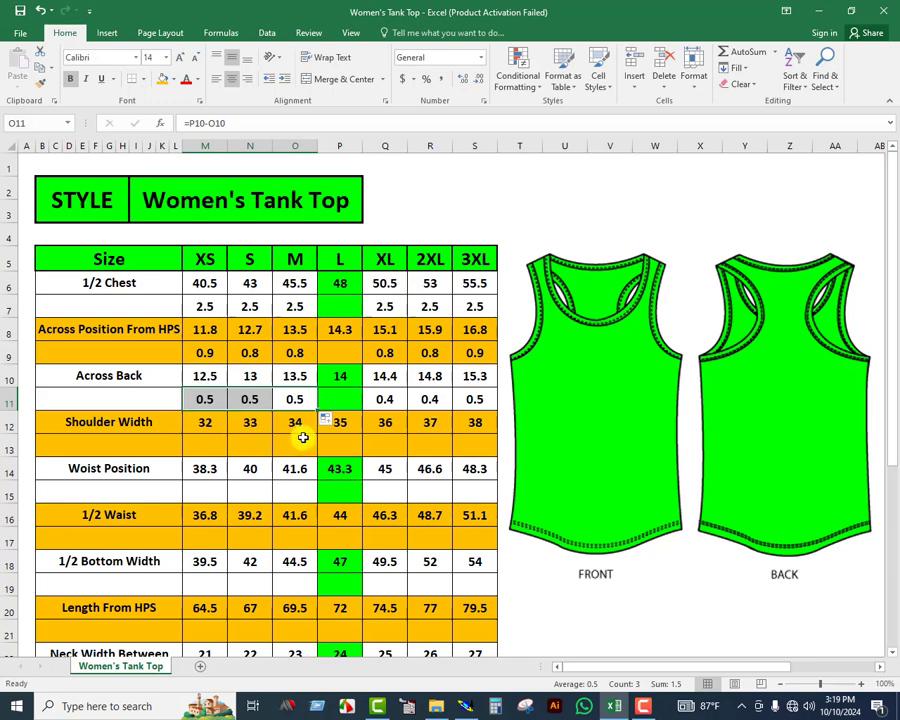
Step: Calculate the Shoulder Width increment for XL in Q13 as =Q12-P12 and extend the formula through 3XL
scroll(307, 440, down, 2)
click(388, 308)
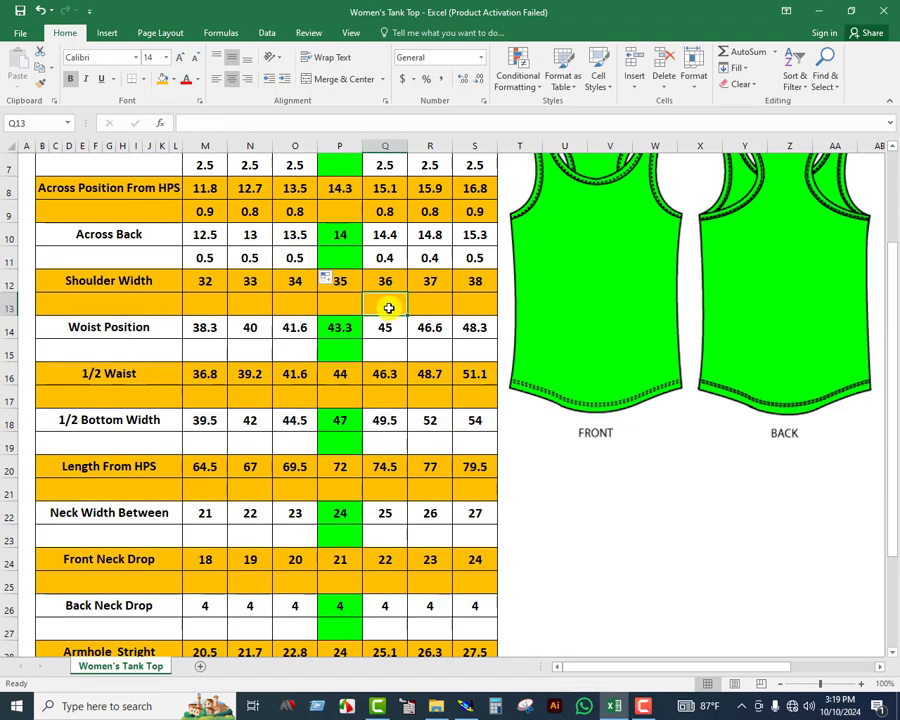
text(=)
click(384, 284)
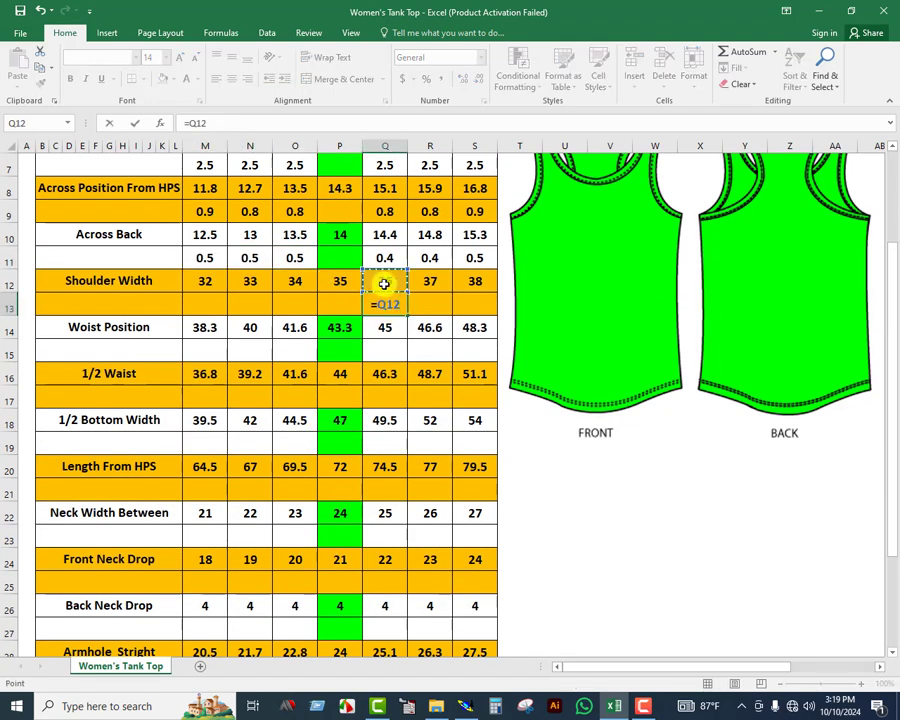
text(-)
click(341, 281)
key(Return)
click(385, 310)
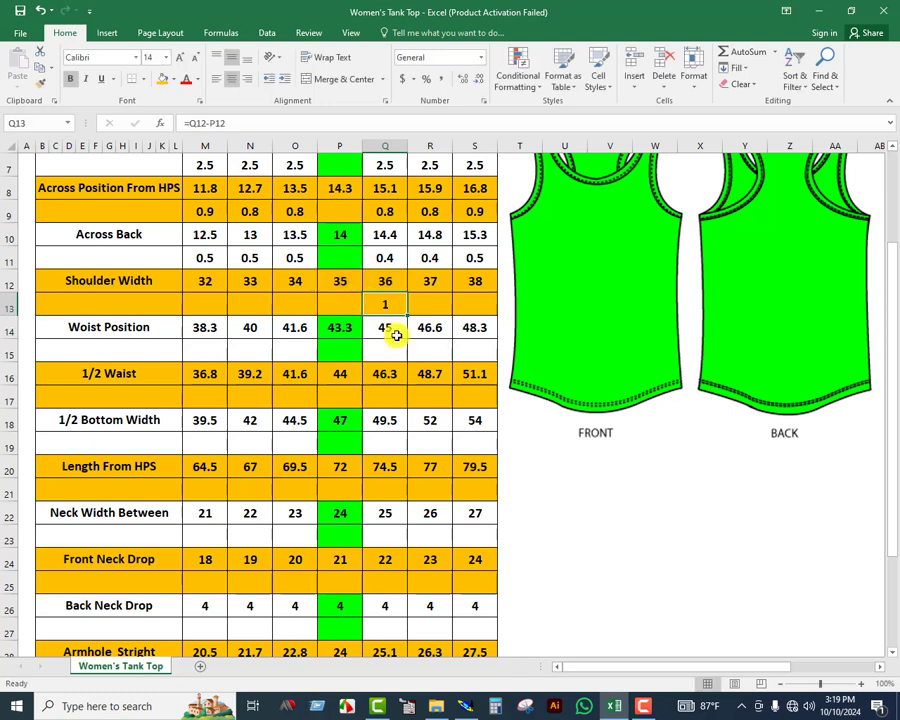
double_click(467, 322)
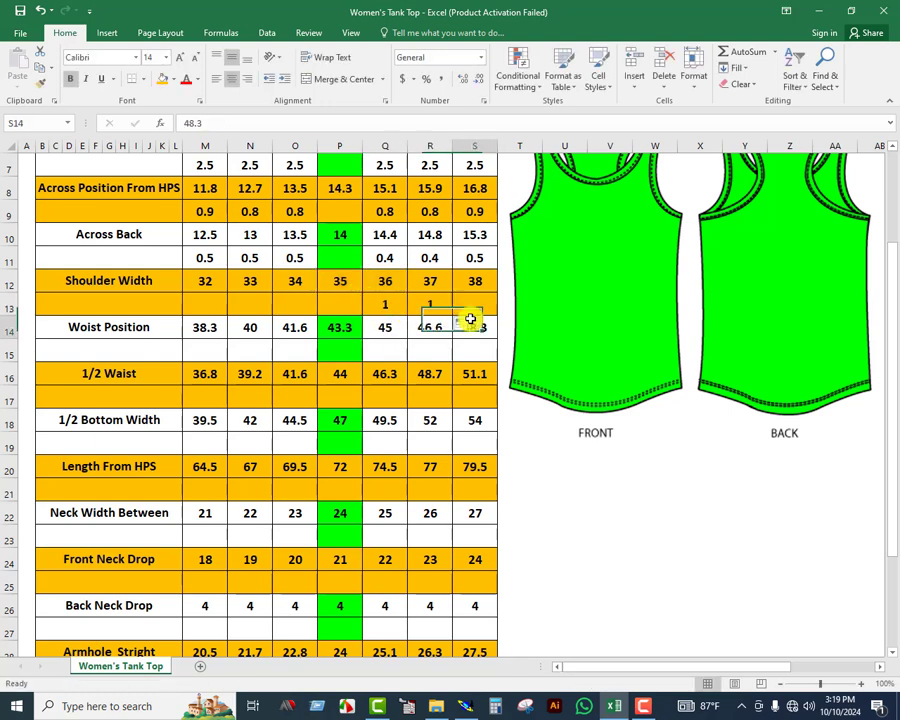
click(419, 308)
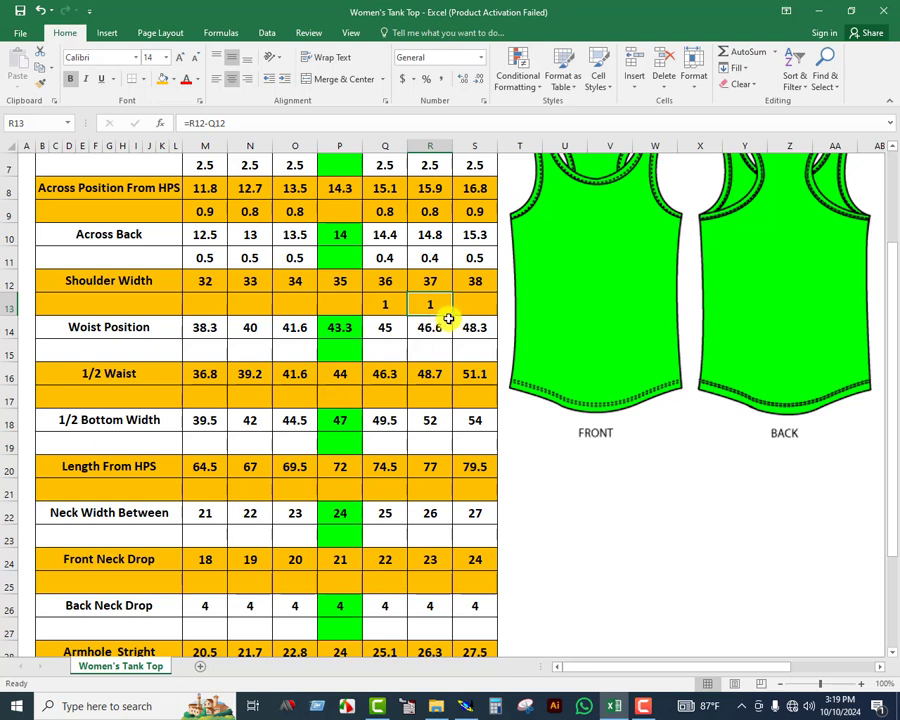
drag(453, 318, 474, 316)
Step: Calculate the Shoulder Width increment for M in O13 as =P12-O12 and extend the formula back to XS
click(303, 304)
text(=)
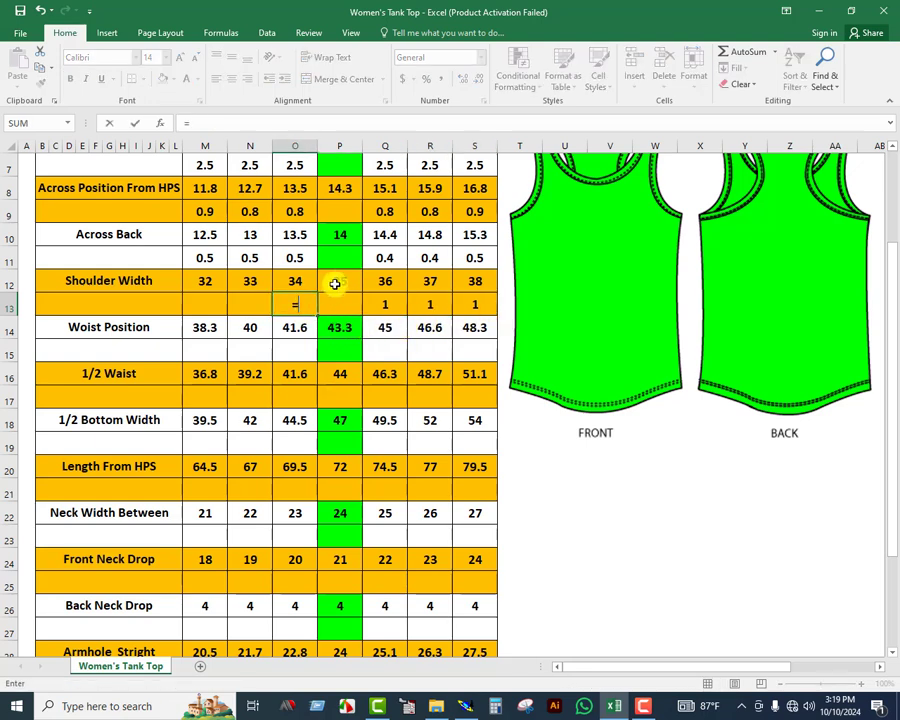
click(340, 281)
text(-)
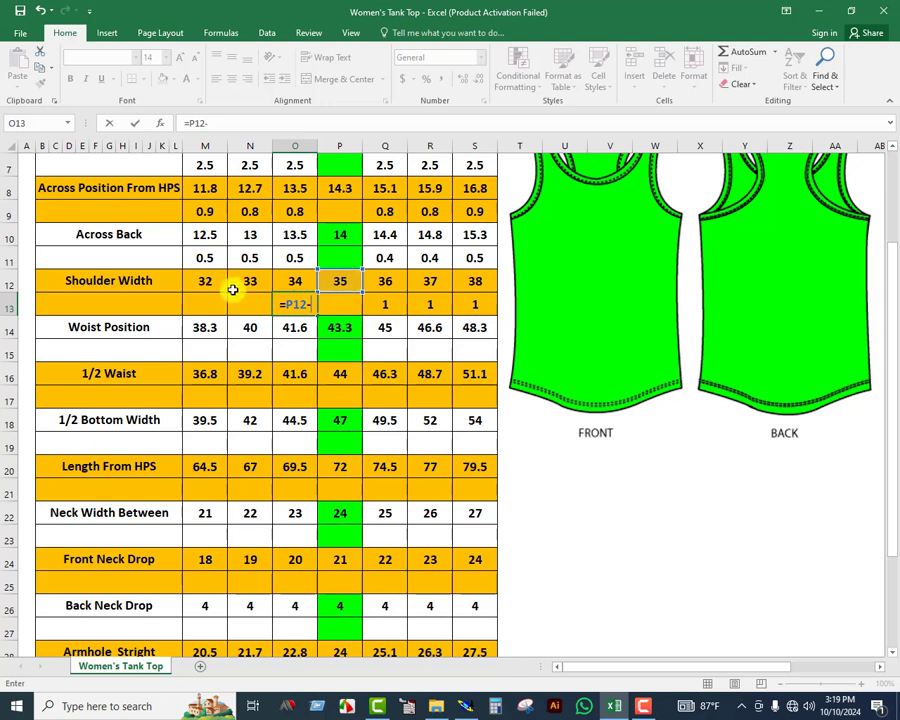
click(300, 282)
key(Return)
click(297, 310)
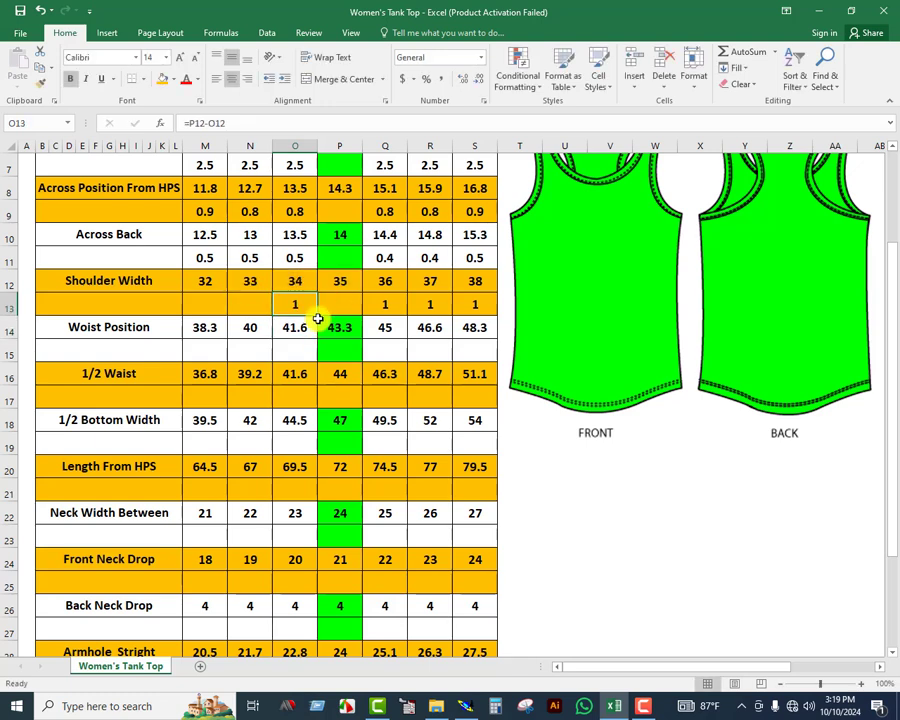
drag(318, 318, 197, 315)
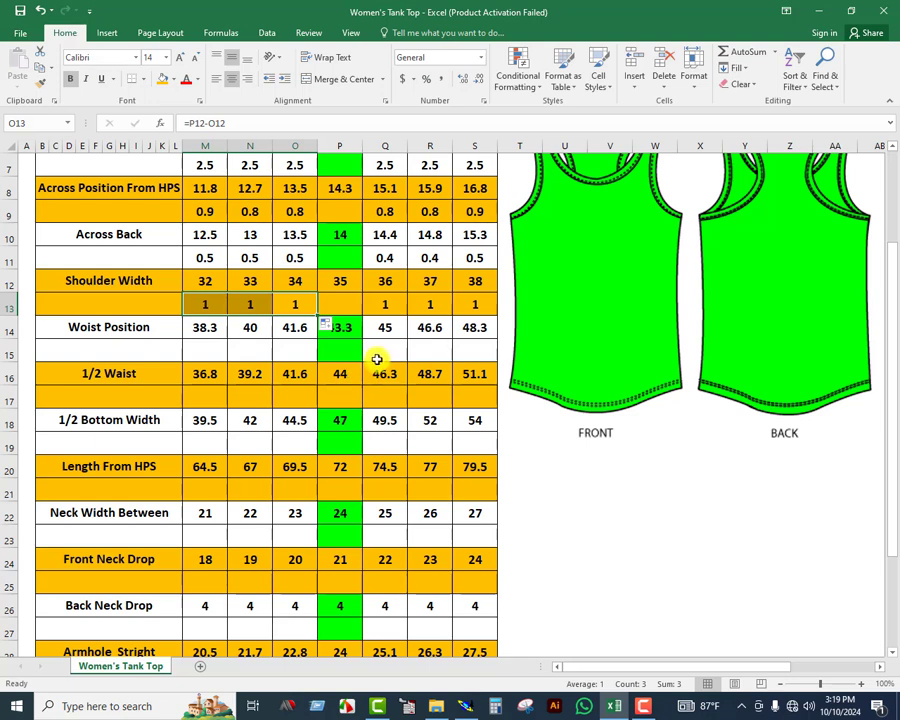
Step: Enter =Q14-P14 in Q15 as the Woist Position increment for XL and extend it through 3XL
click(379, 356)
text(=)
click(384, 327)
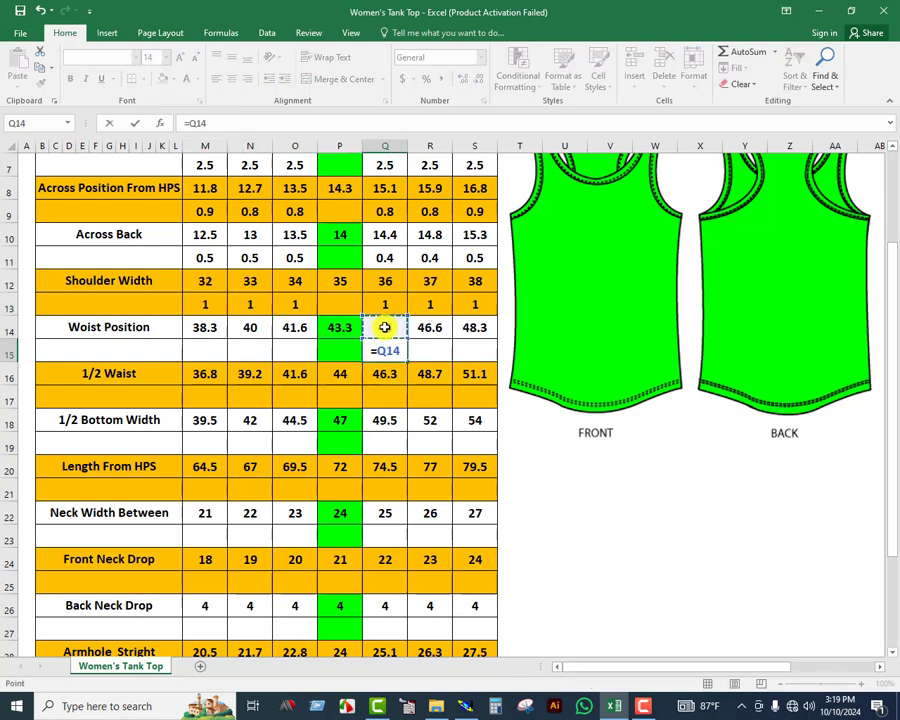
text(-)
click(345, 331)
key(Return)
click(382, 348)
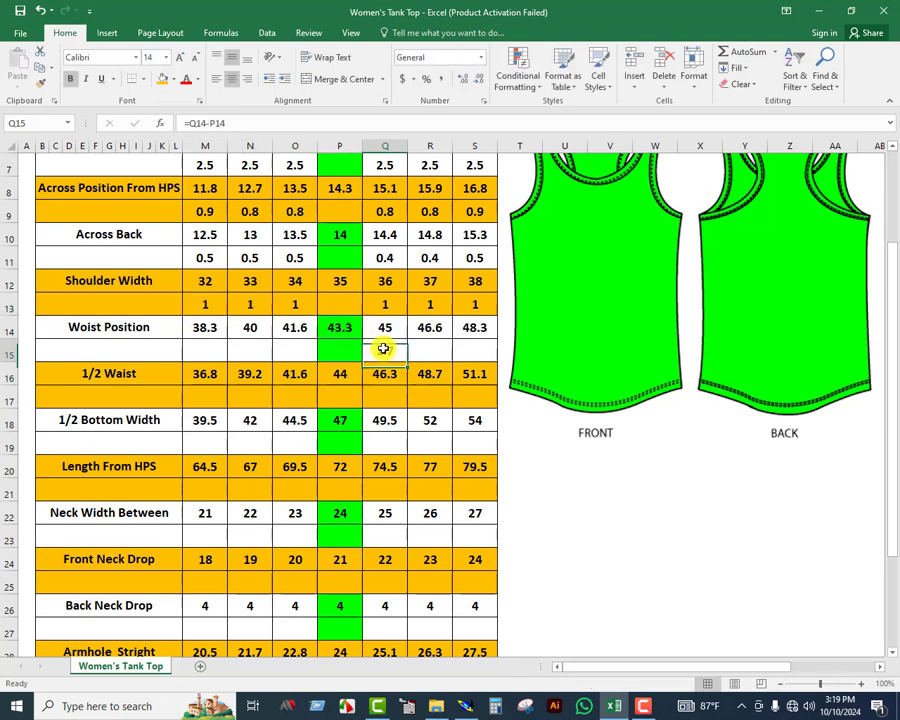
drag(406, 362, 476, 362)
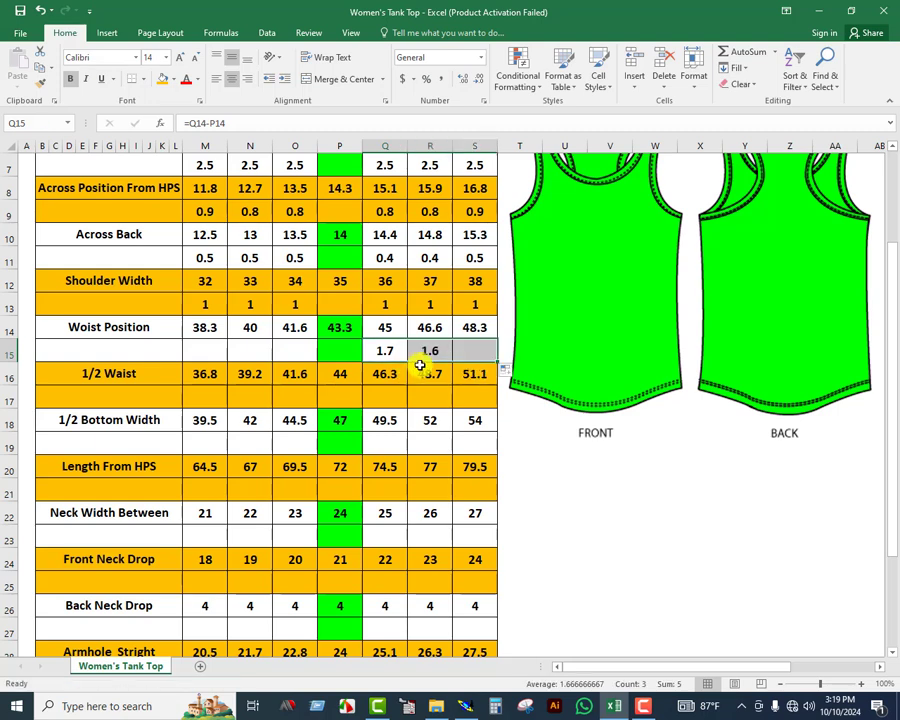
Step: Enter =P14-O14 in O15 as the Woist Position increment for M and extend it back to XS
click(298, 349)
text(=)
click(342, 327)
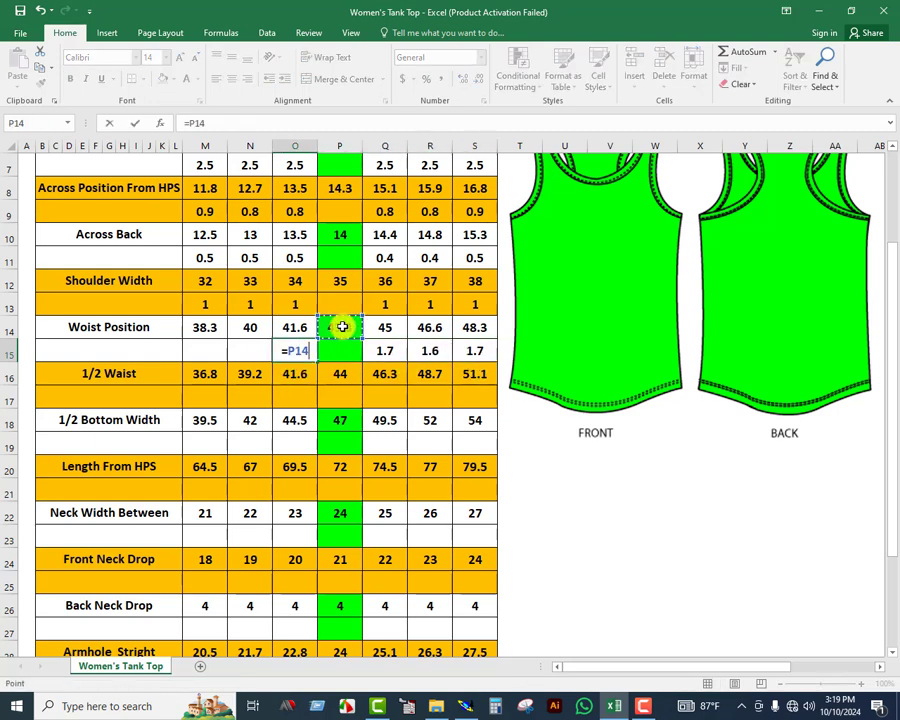
text(-)
click(295, 327)
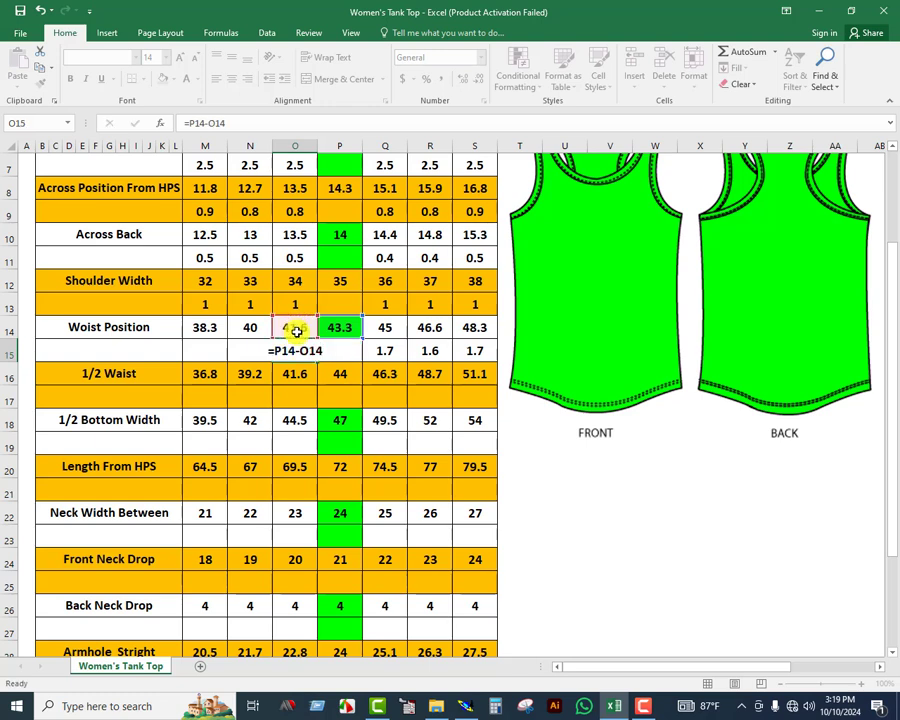
key(Return)
click(298, 348)
drag(318, 363, 201, 364)
Step: Calculate the 1/2 Waist increment for XL in Q17 as =Q16-P16 and extend the formula through 3XL
click(386, 396)
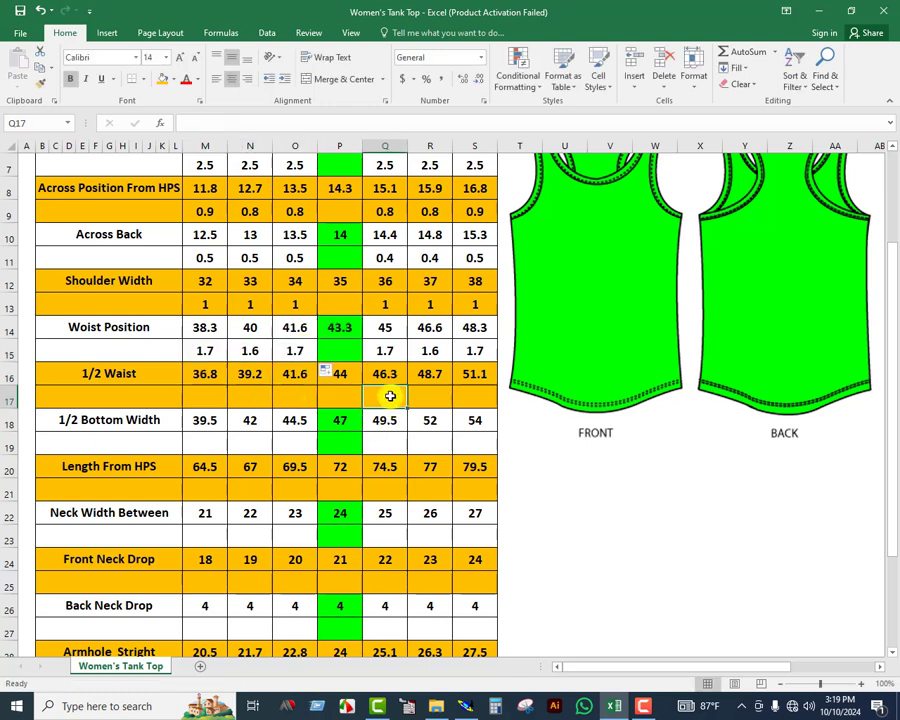
text(=)
click(386, 372)
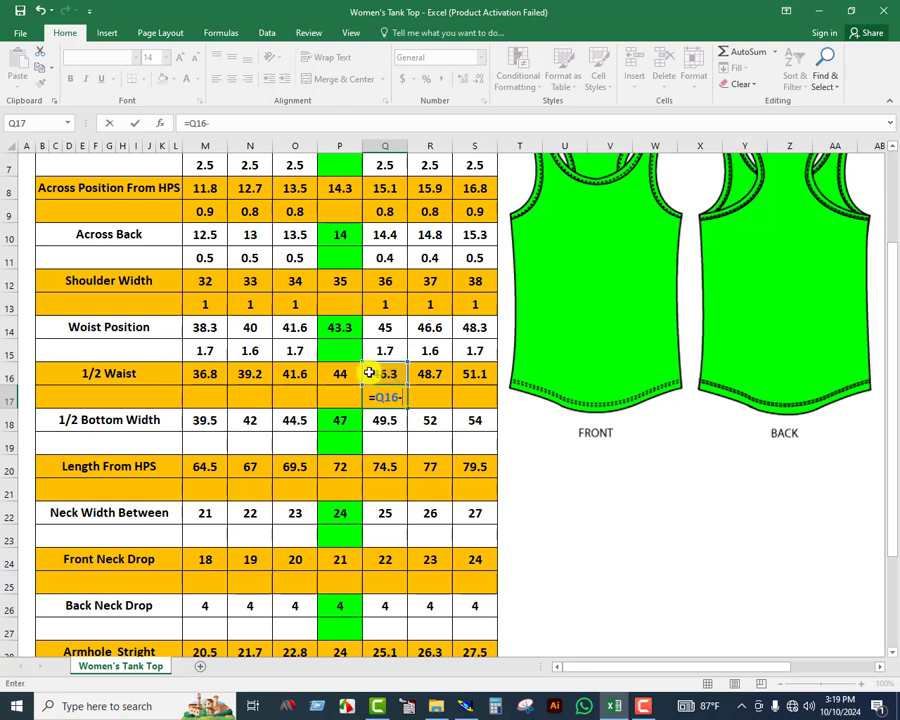
text(-)
click(338, 372)
key(Return)
click(396, 397)
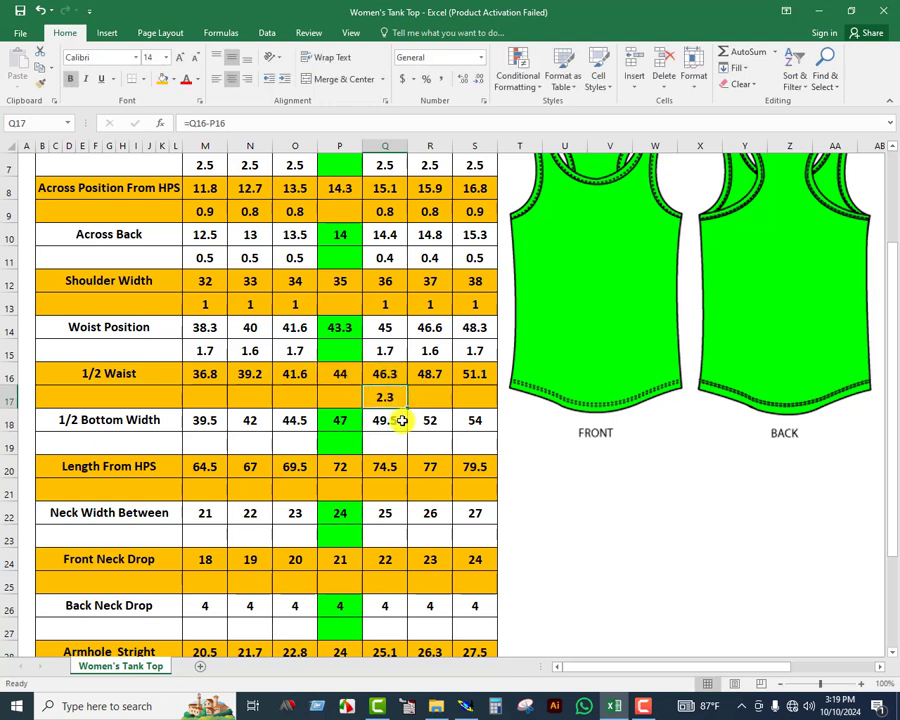
drag(408, 408, 478, 402)
Step: Calculate the 1/2 Waist increment for M in O17 as =P16-O16 and extend the formula back to XS
click(304, 396)
text(=)
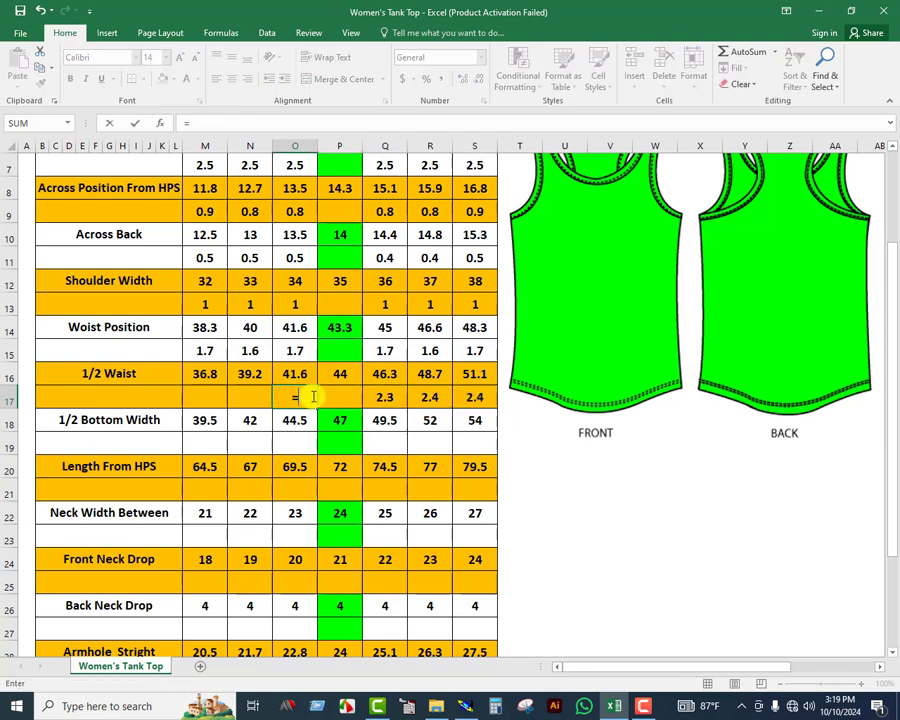
click(345, 375)
text(-)
click(297, 374)
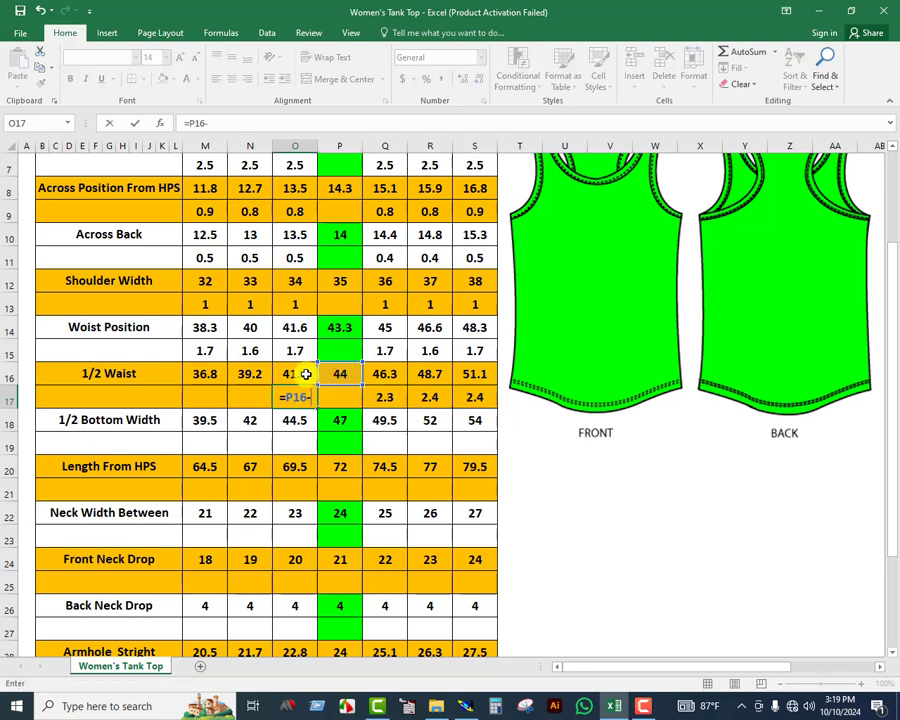
key(Return)
click(300, 399)
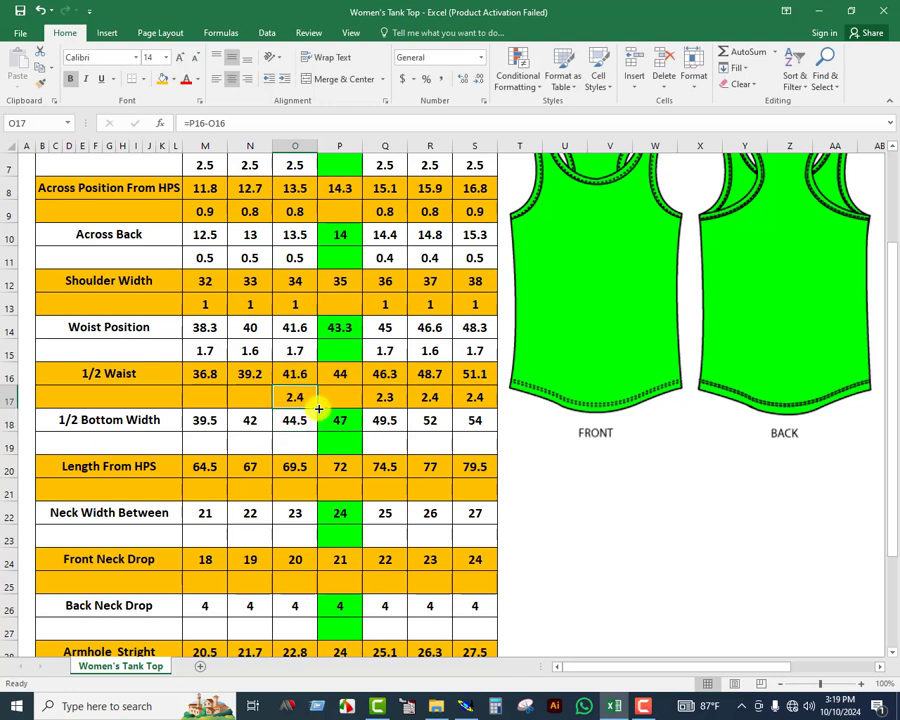
drag(319, 408, 190, 412)
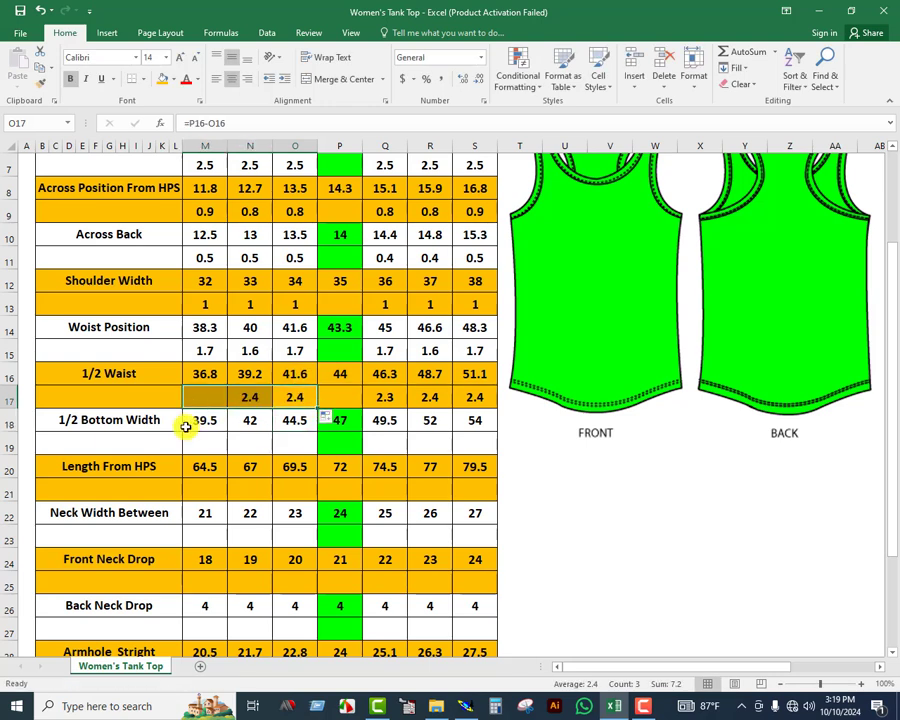
Step: Enter =Q18-P18 in Q19 as the 1/2 Bottom Width increment for XL and extend it through 3XL
click(396, 444)
text(=)
click(394, 420)
text(-)
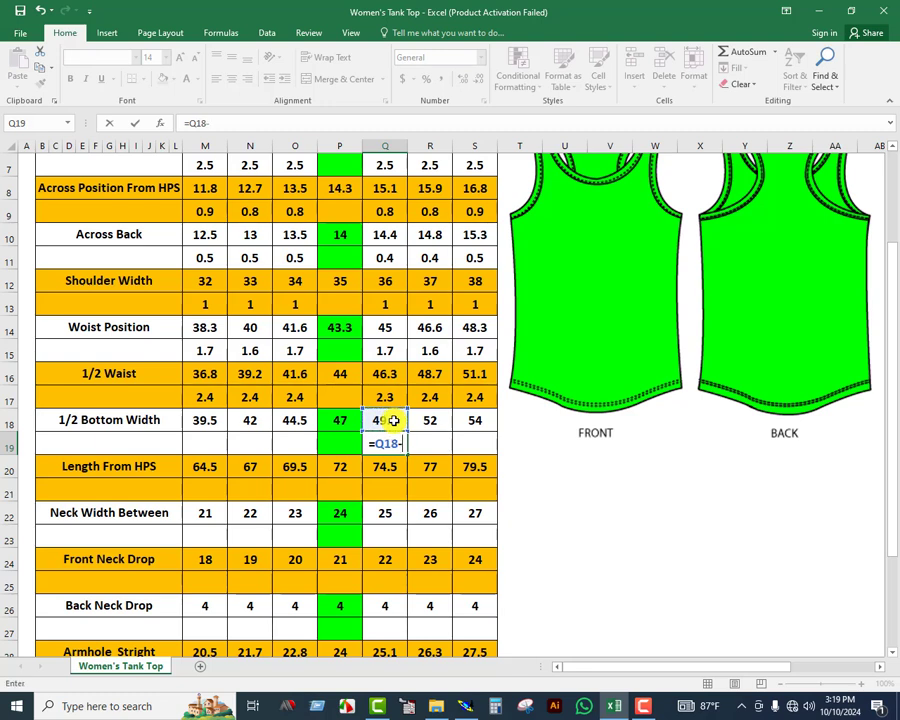
click(338, 418)
key(Return)
click(398, 444)
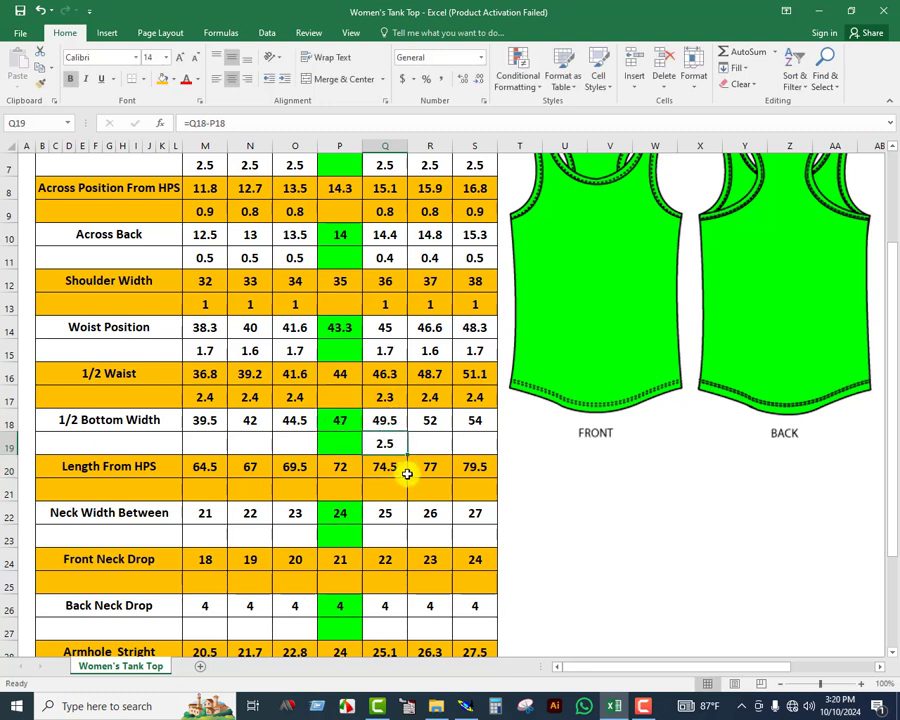
drag(410, 457, 488, 460)
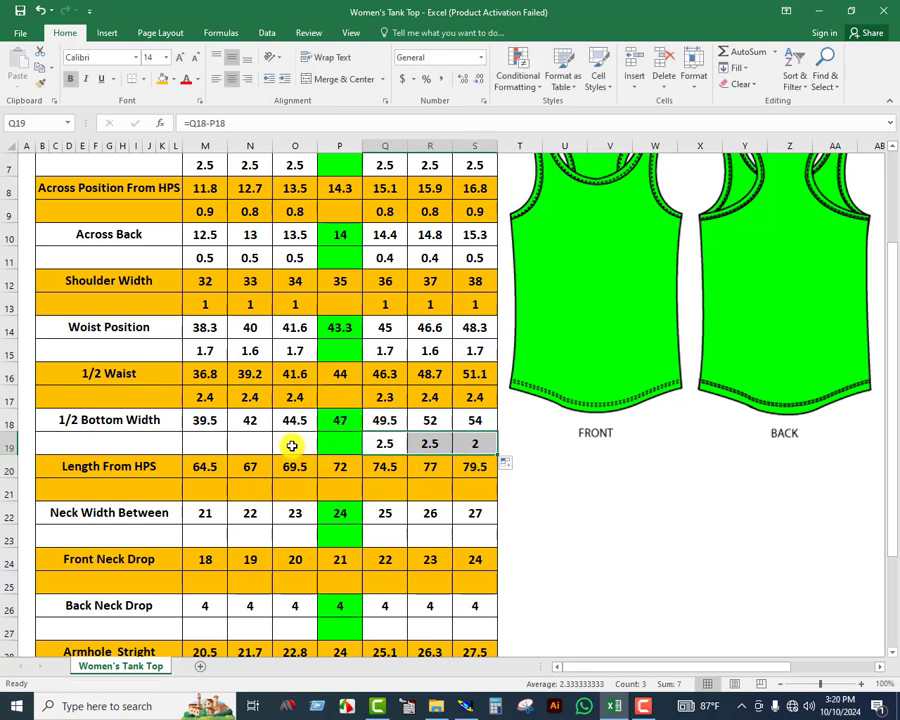
Step: Enter =P18-O18 in O19 as the 1/2 Bottom Width increment for M and extend it back to XS
click(291, 446)
text(=)
click(333, 416)
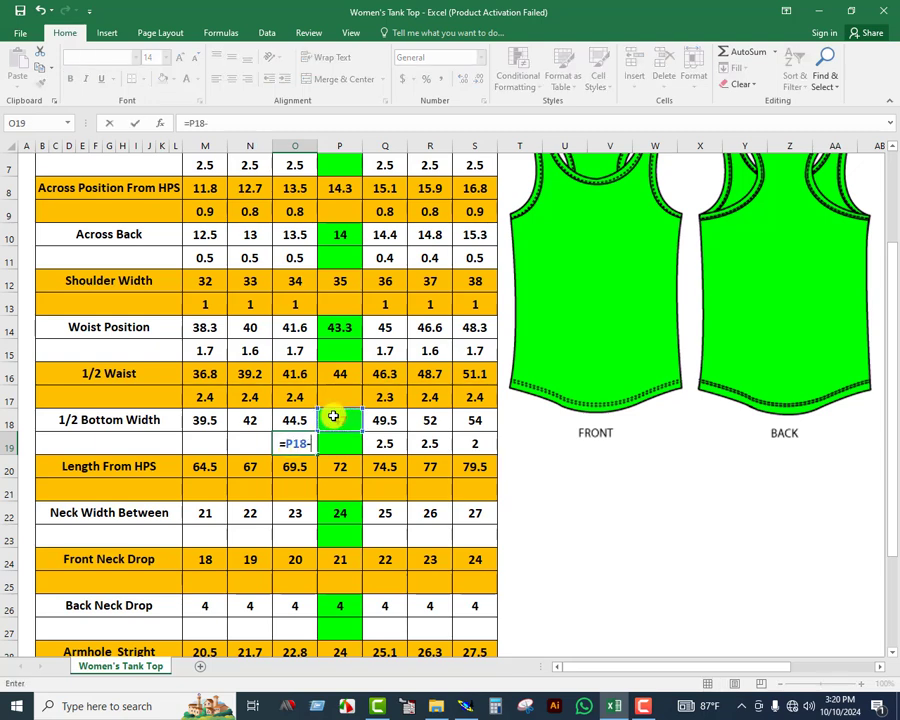
text(-)
click(294, 419)
key(Return)
click(297, 443)
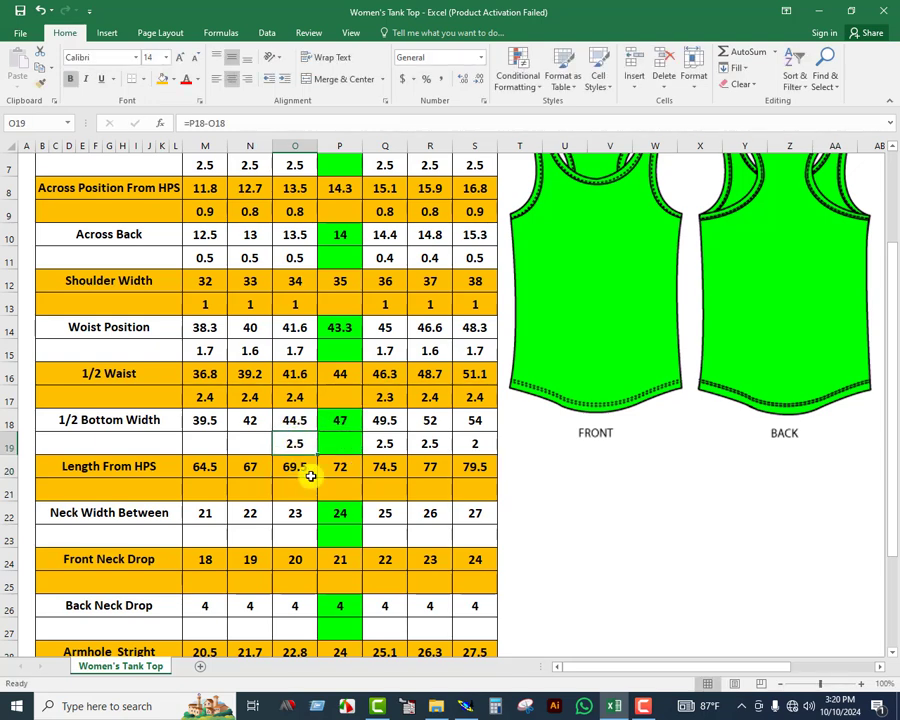
drag(316, 457, 201, 458)
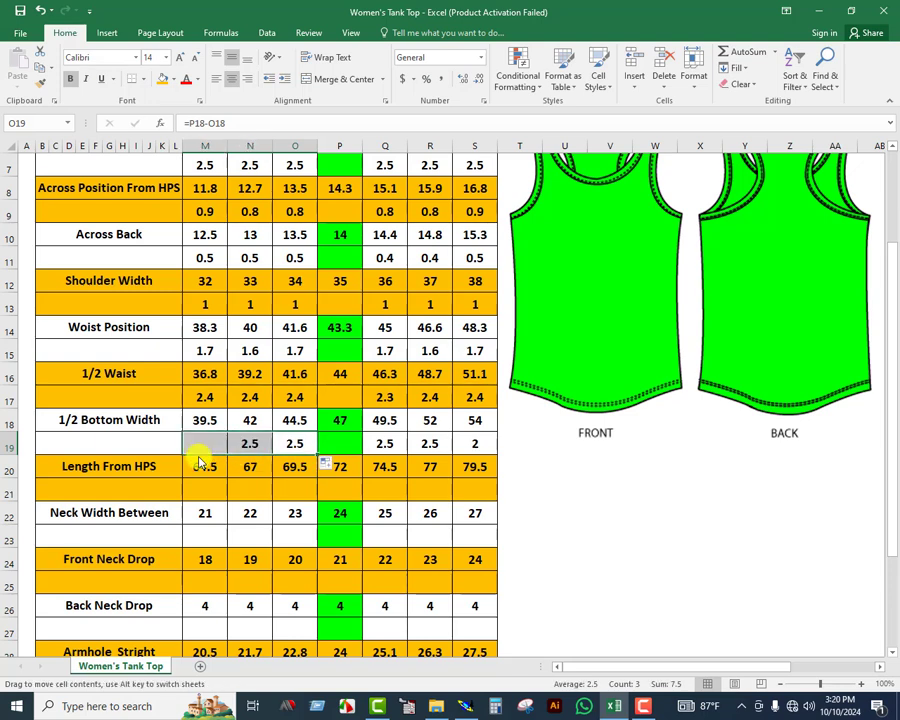
Step: Calculate the Length From HPS increment for XL in Q21 as =Q20-P20 and extend the formula through 3XL
click(386, 497)
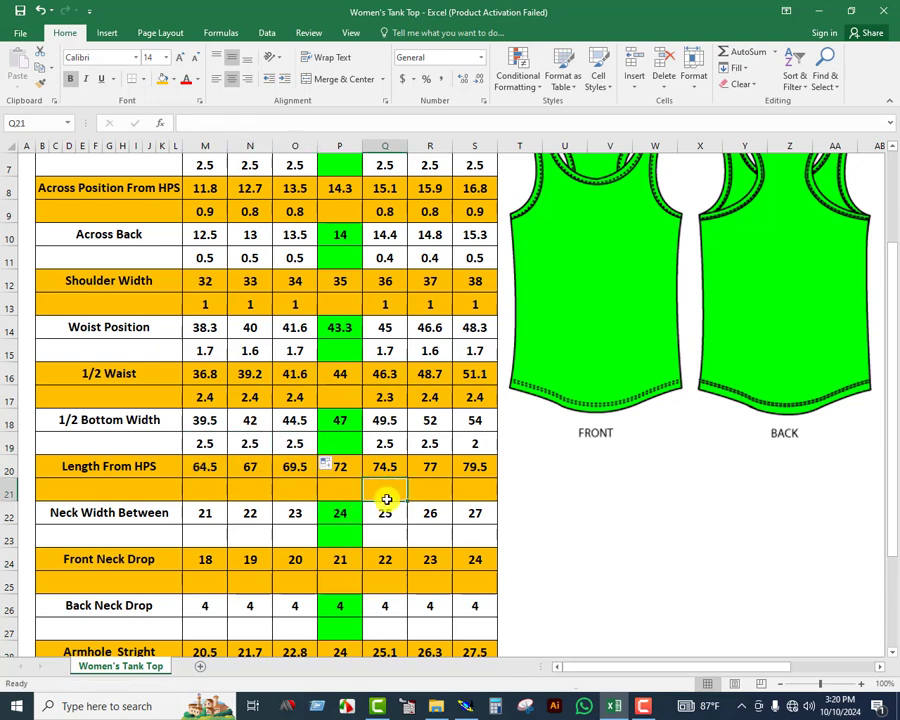
text(=)
click(389, 458)
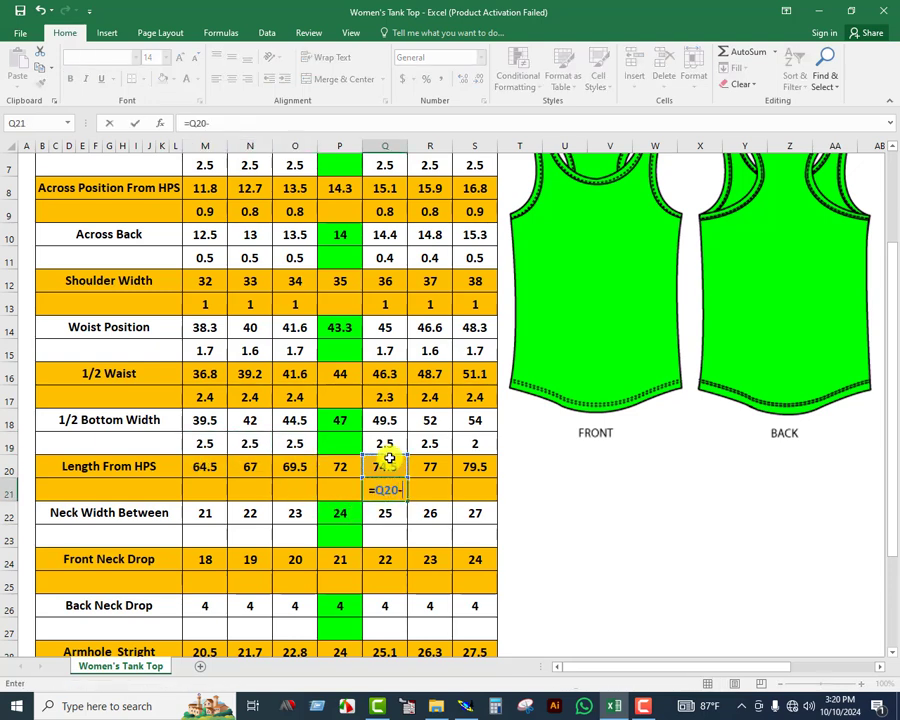
text(-)
click(341, 467)
key(Return)
click(382, 486)
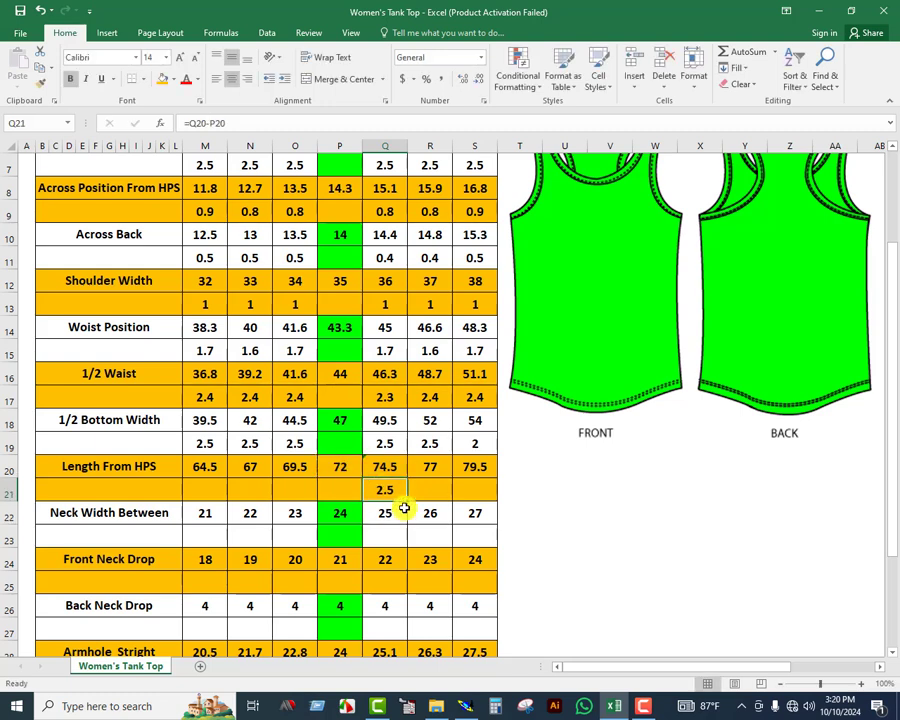
drag(410, 503, 482, 502)
Step: Calculate the Length From HPS increment for M in O21 as =P20-O20 and extend the formula back to XS
click(291, 488)
text(=)
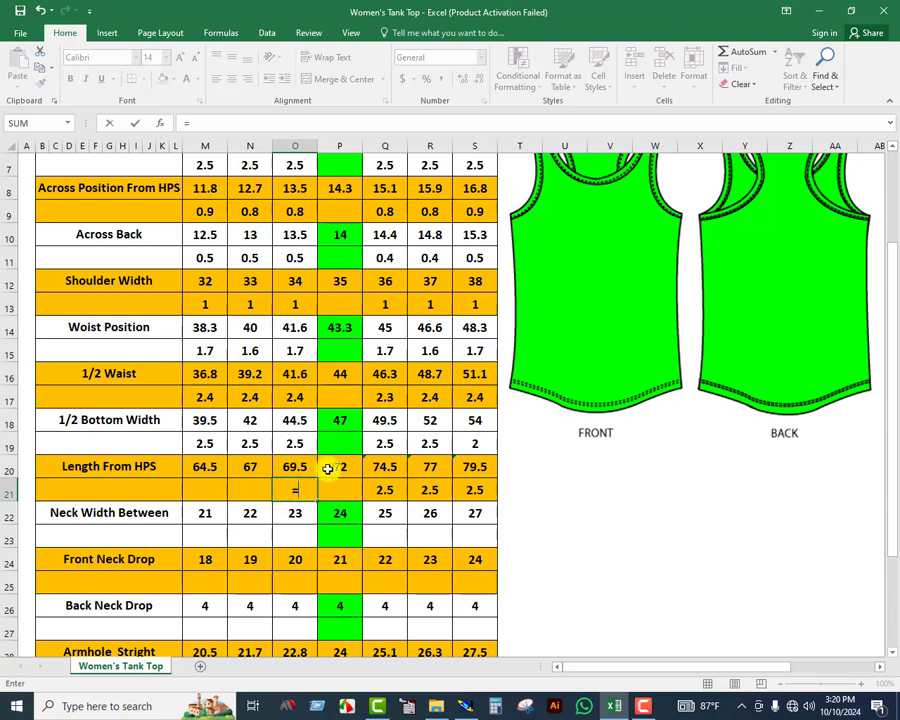
click(337, 467)
text(-)
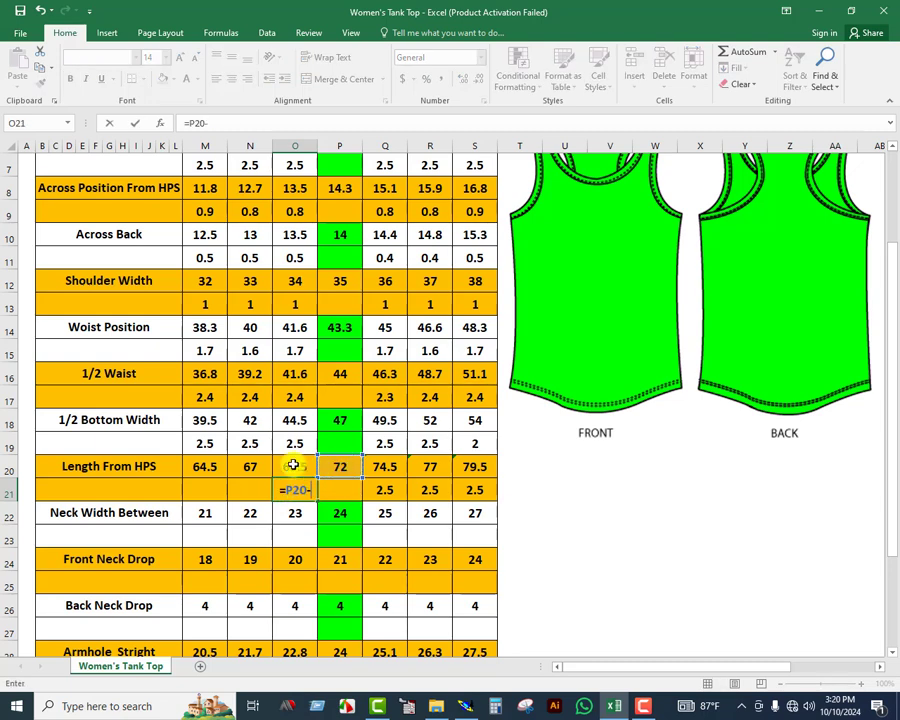
click(294, 466)
key(Return)
click(294, 488)
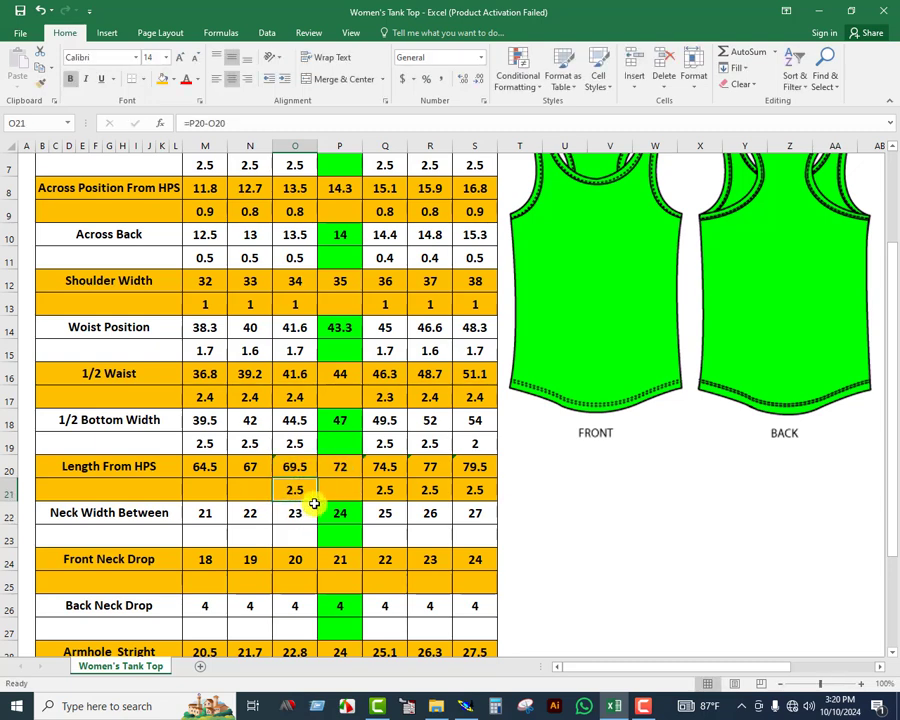
drag(317, 498, 204, 506)
Step: Enter =Q22-P22 in Q23 as the Neck Width Between increment for XL and extend it through 3XL
scroll(366, 478, down, 2)
click(353, 428)
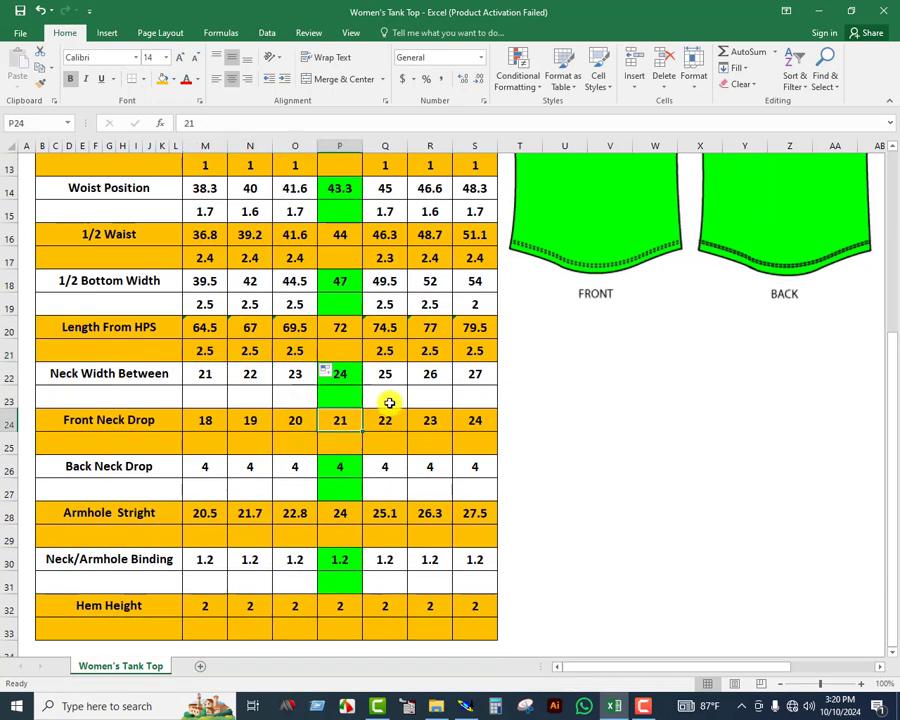
click(390, 402)
text(=)
click(390, 375)
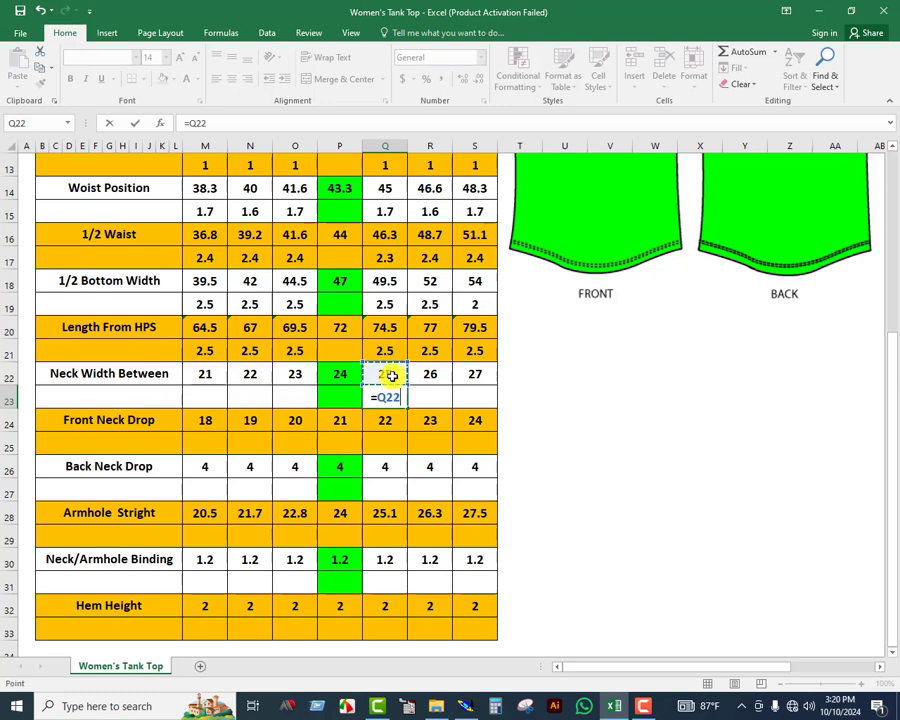
text(-)
click(352, 373)
key(Return)
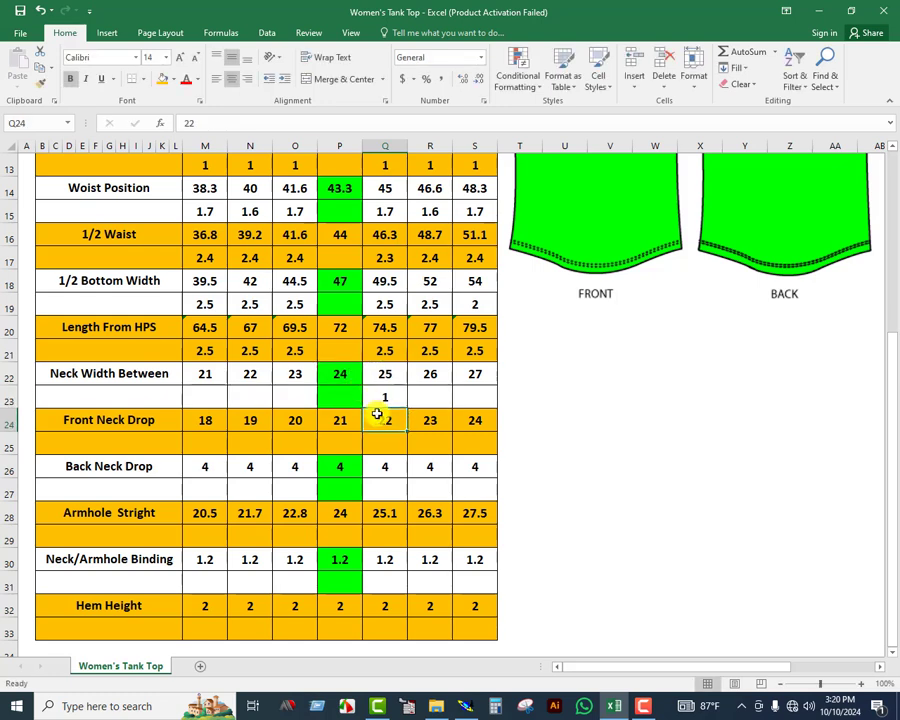
click(386, 402)
drag(405, 413, 477, 413)
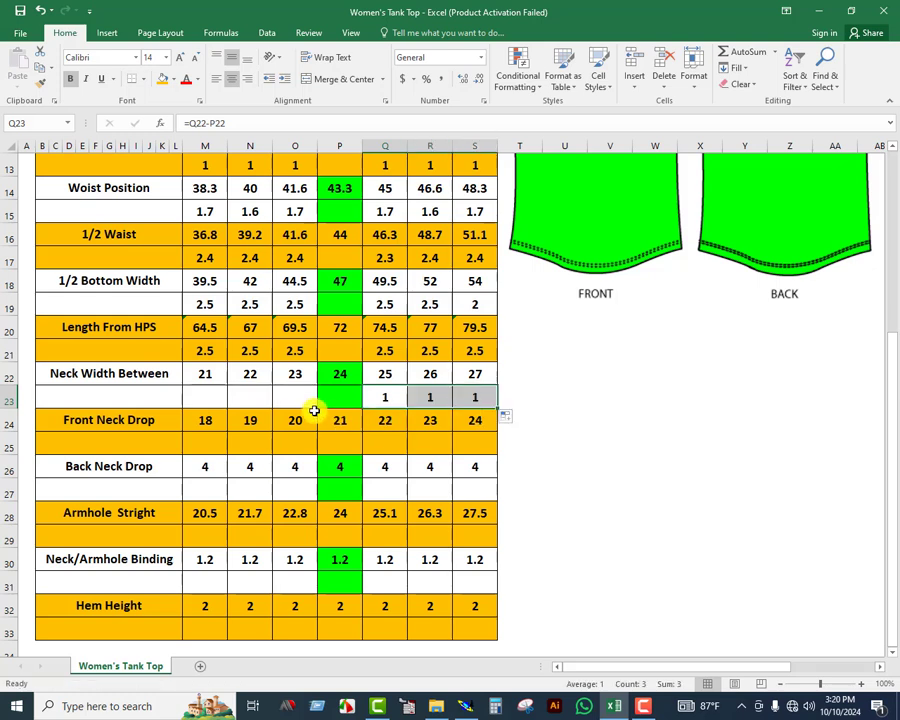
Step: Enter =P22-O22 in O23 as the Neck Width Between increment for M and extend it back to XS
click(292, 397)
text(=)
click(356, 370)
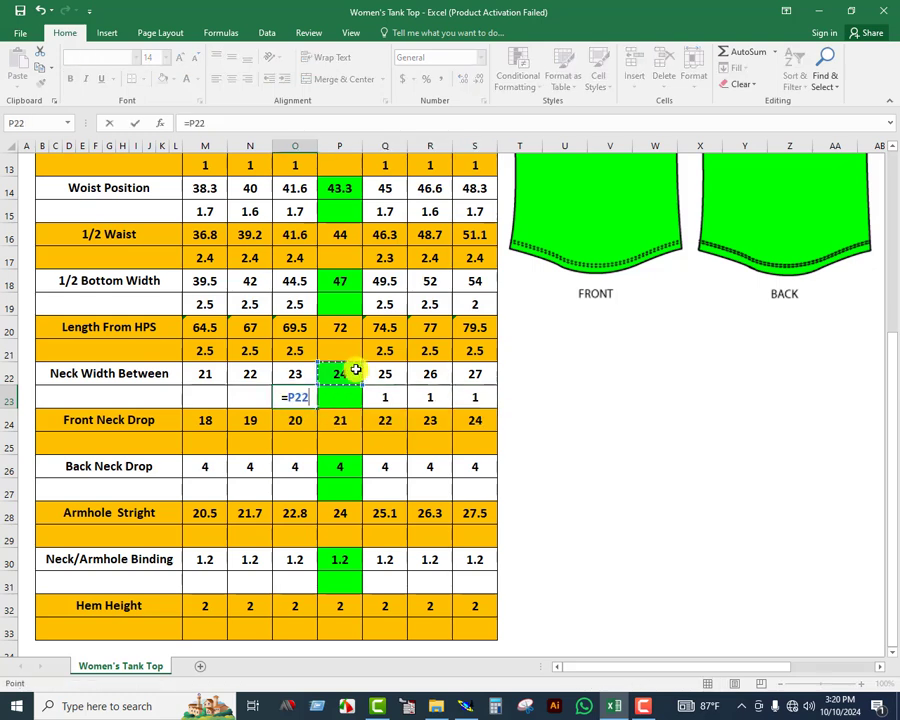
text(-)
click(297, 372)
key(Return)
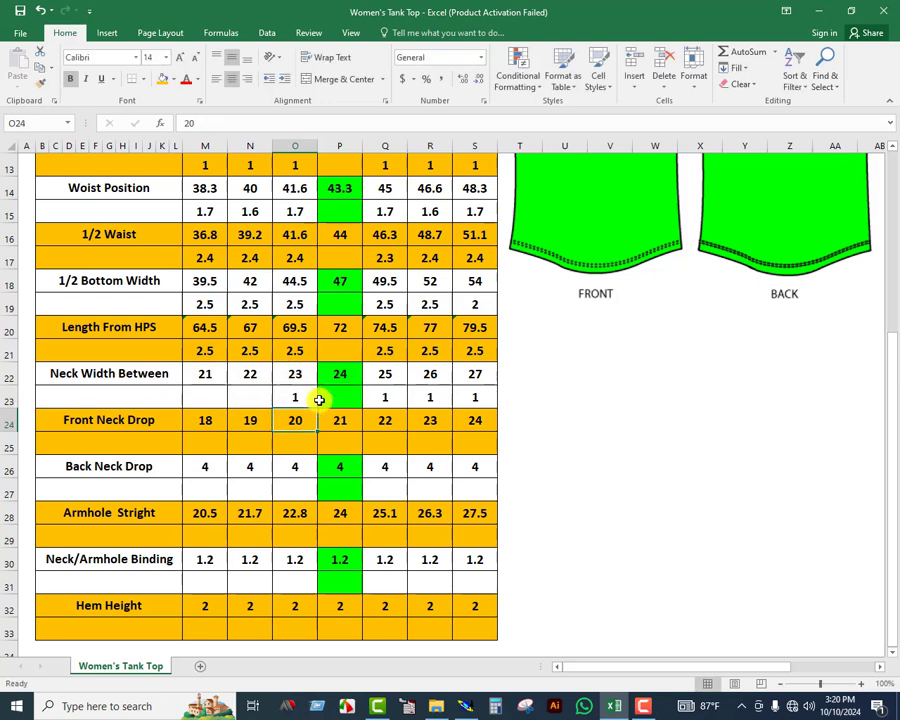
key(Up)
drag(318, 409, 225, 408)
Step: Calculate the Front Neck Drop increment for XL in Q25 as =Q24-P24 and extend the formula through 3XL
click(383, 444)
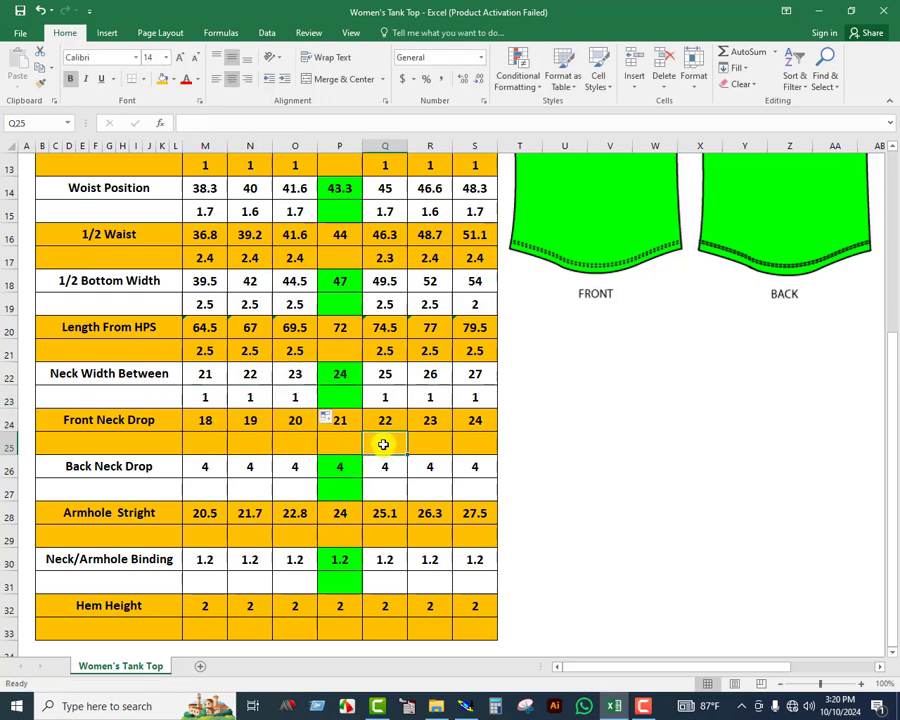
text(=)
click(387, 420)
text(-)
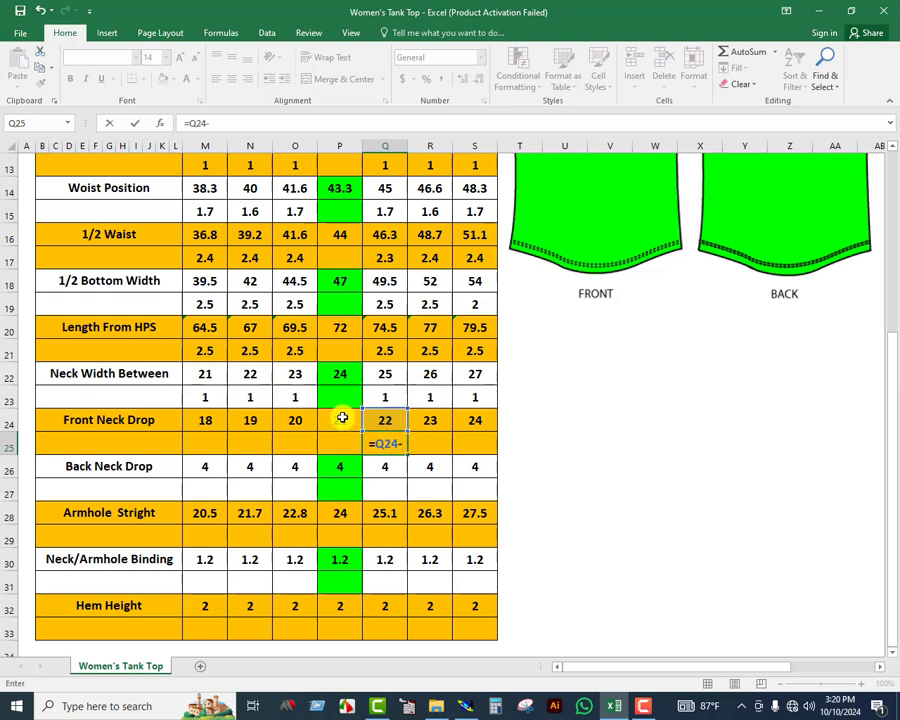
click(338, 418)
key(Return)
click(385, 447)
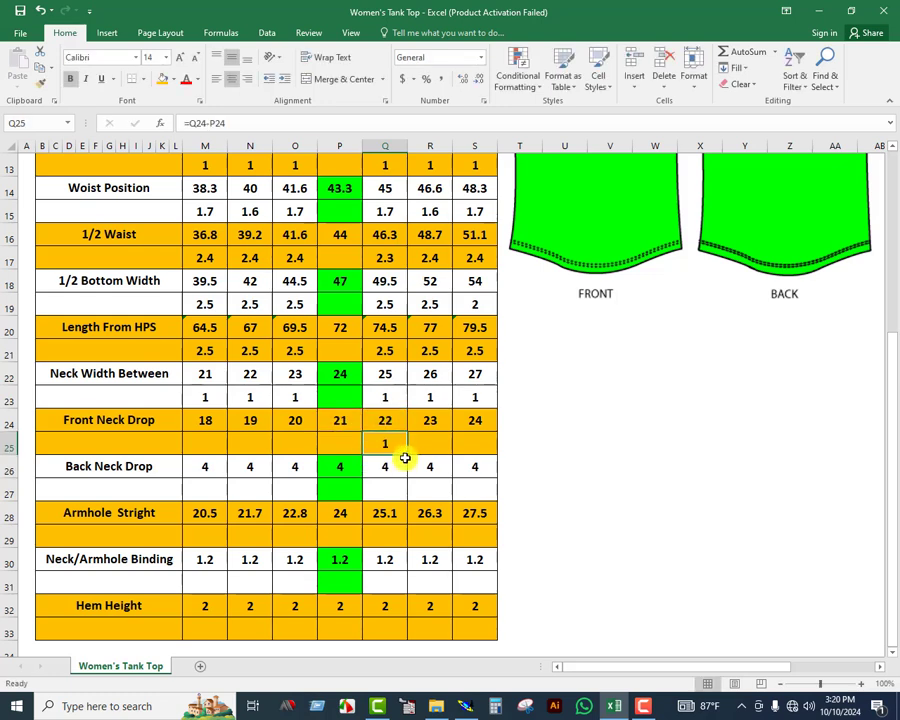
drag(405, 456, 476, 452)
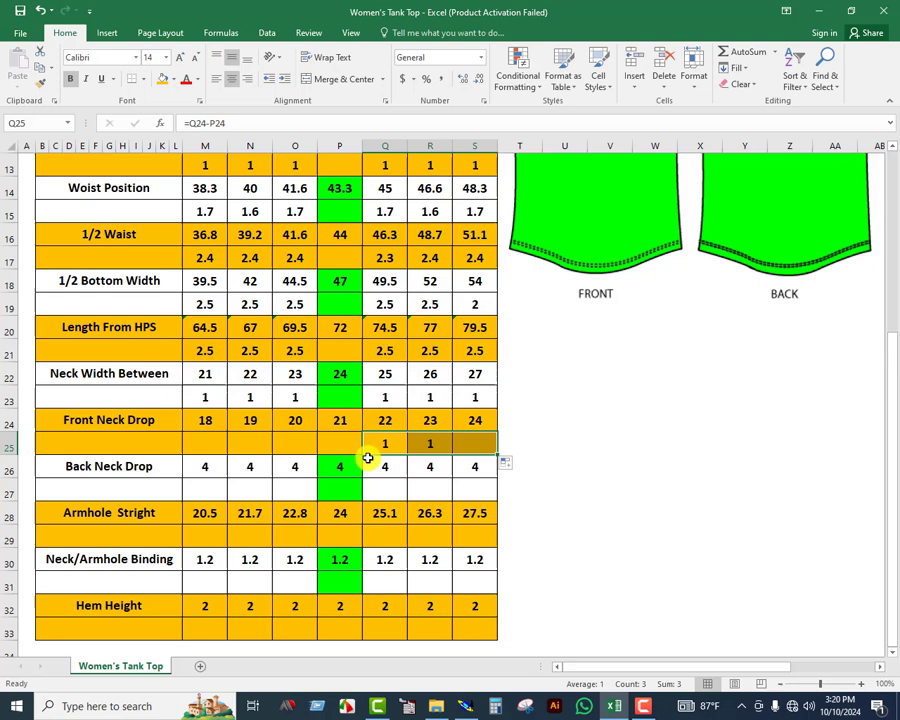
Step: Calculate the Front Neck Drop increment for M in O25 as =P24-O24 and extend the formula back to XS
click(302, 444)
text(=)
click(341, 421)
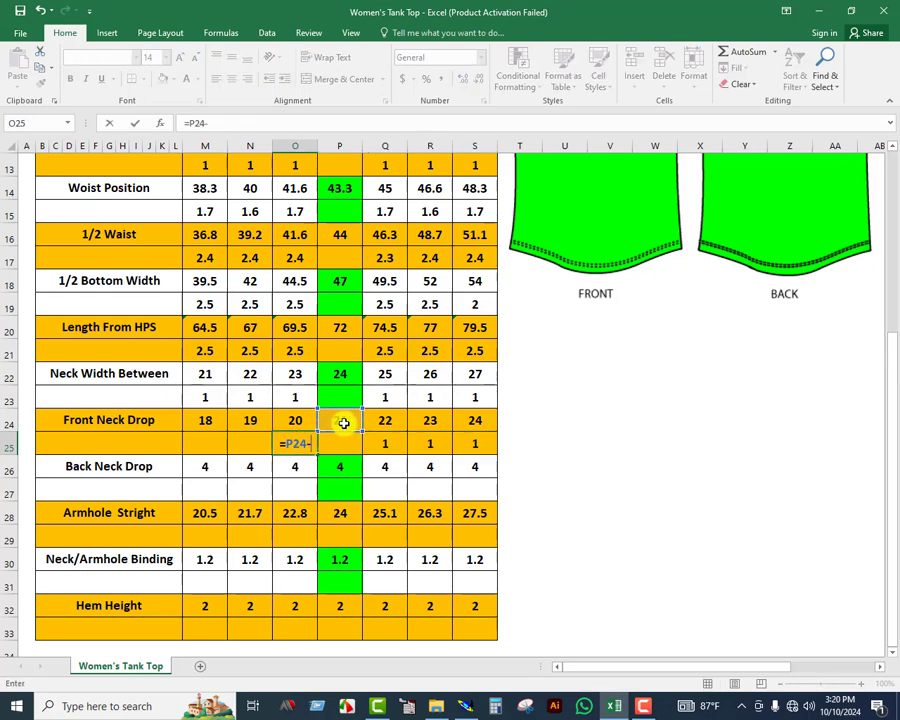
text(-)
click(295, 421)
key(Return)
click(303, 443)
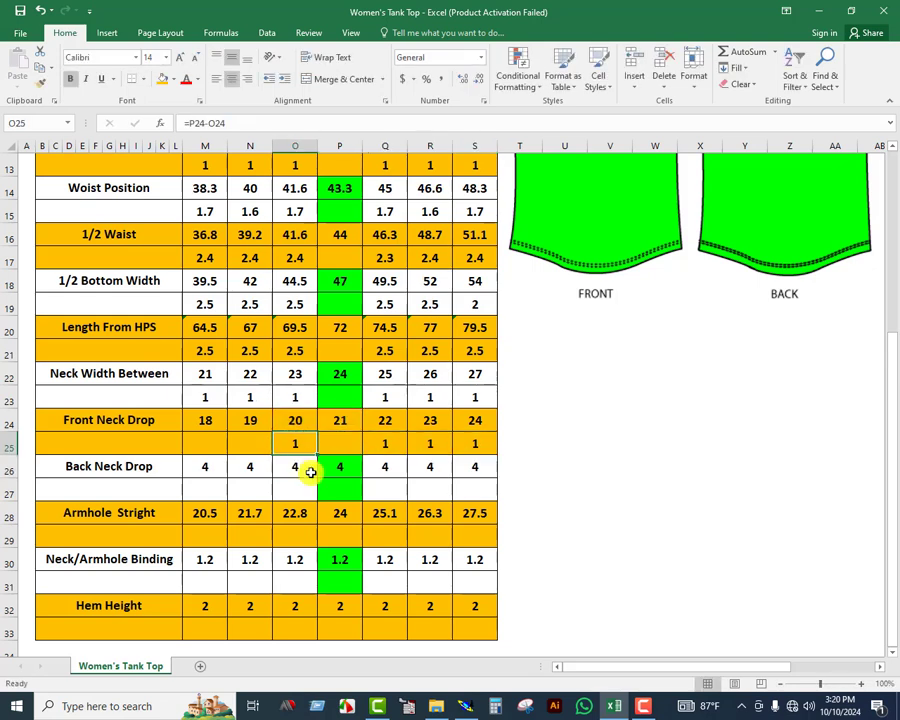
drag(317, 456, 190, 452)
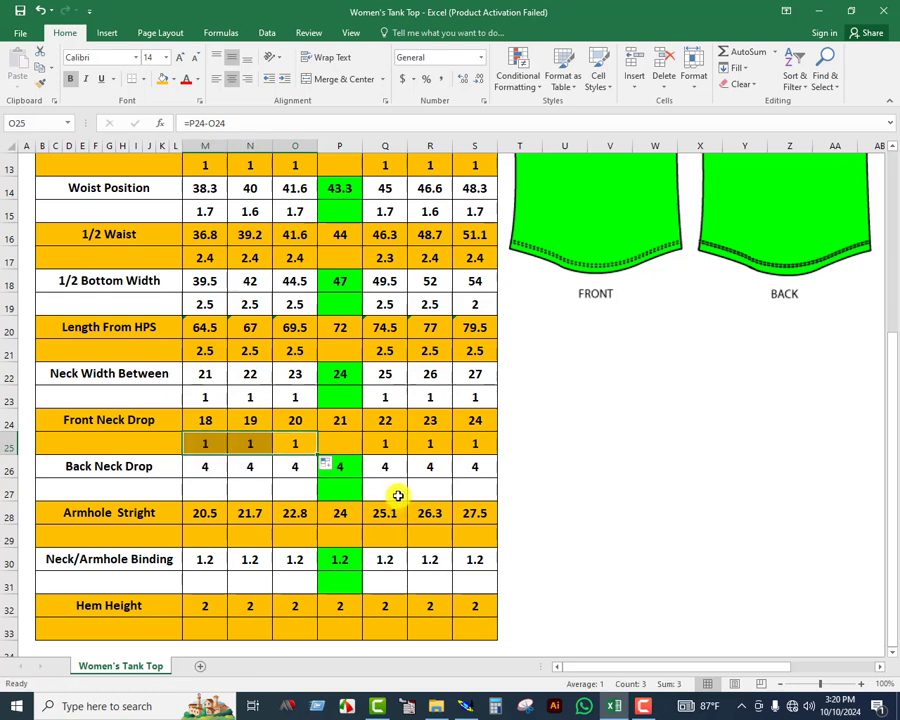
Step: Enter =Q26-P26 in Q27 as the Back Neck Drop increment for XL and extend it through 3XL
click(390, 489)
text(=)
click(389, 460)
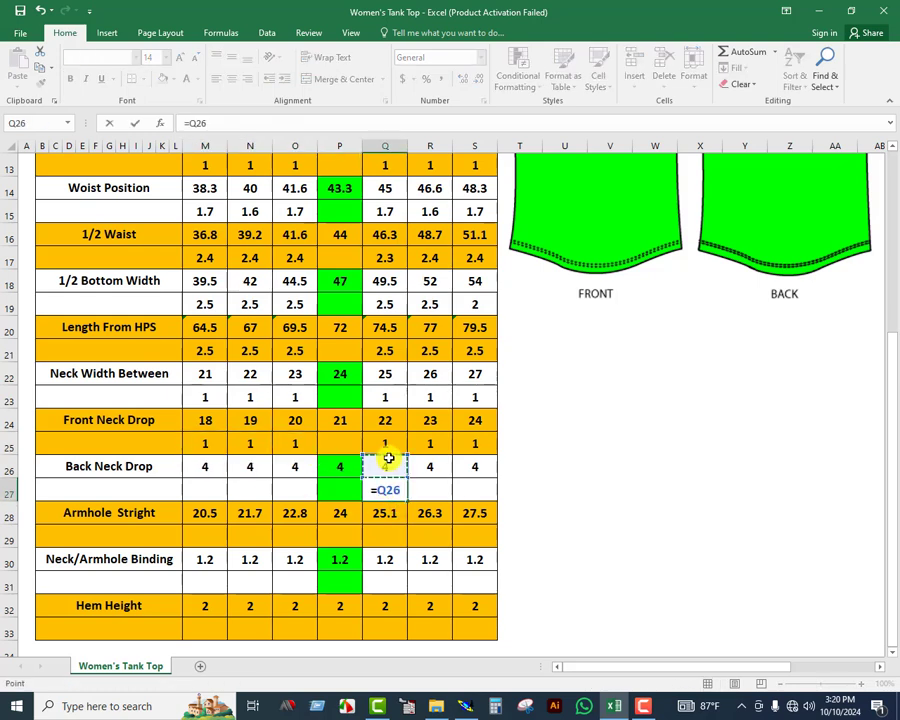
text(-)
click(342, 468)
key(Return)
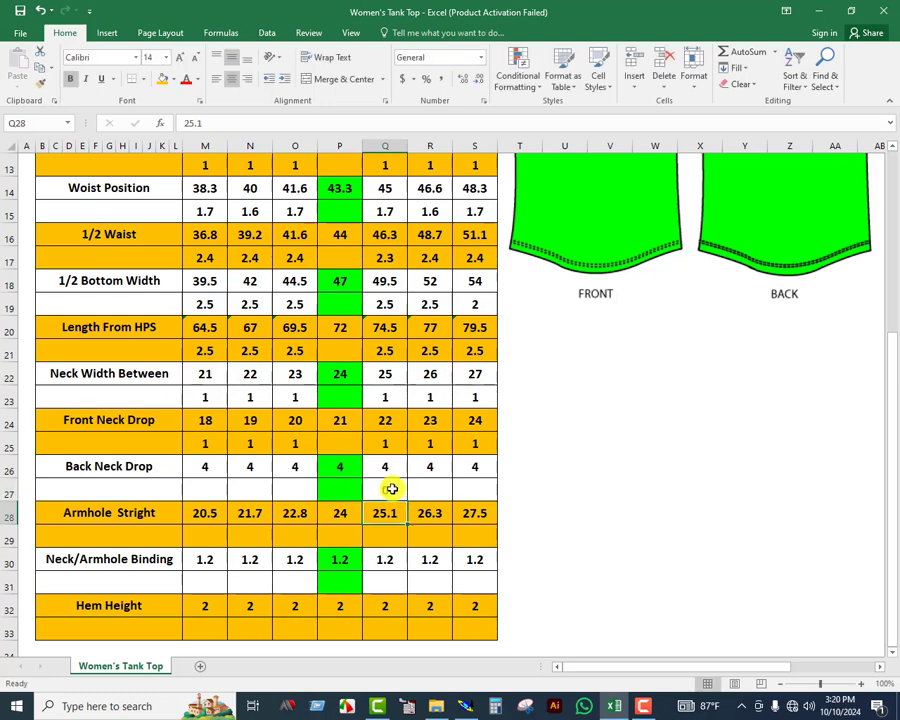
click(392, 487)
drag(409, 502, 479, 502)
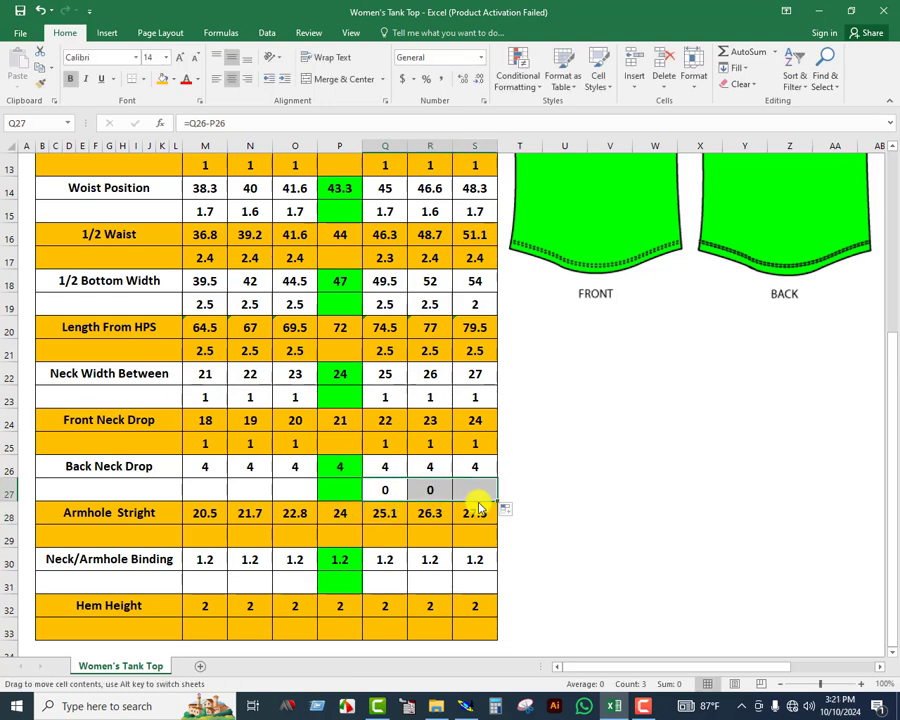
Step: Enter =P26-O26 in O27 as the Back Neck Drop increment for M and extend it back to XS
click(294, 493)
text(=)
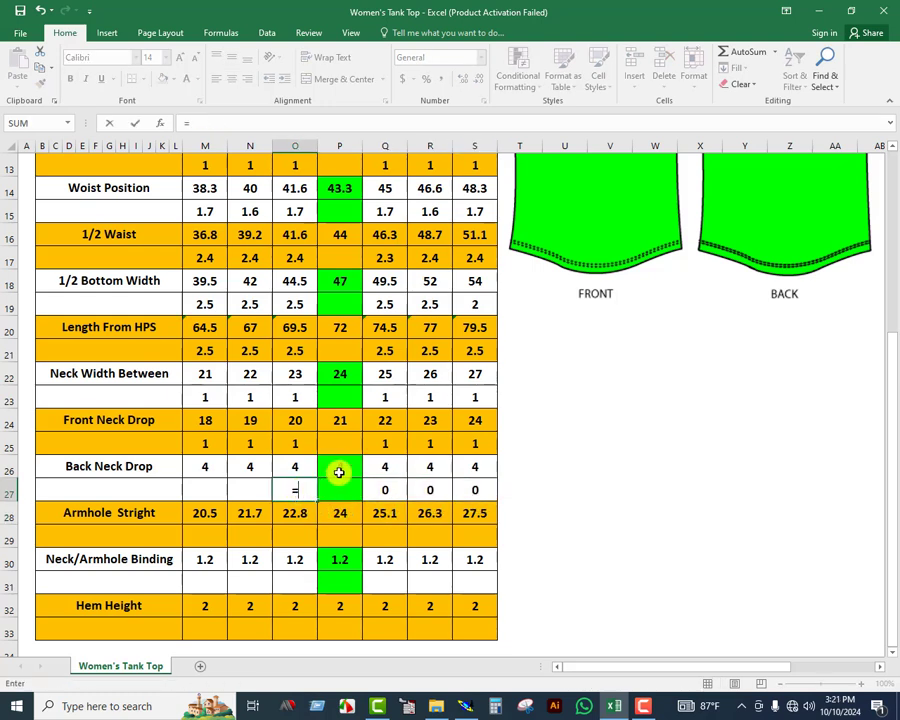
click(339, 470)
text(-)
click(298, 466)
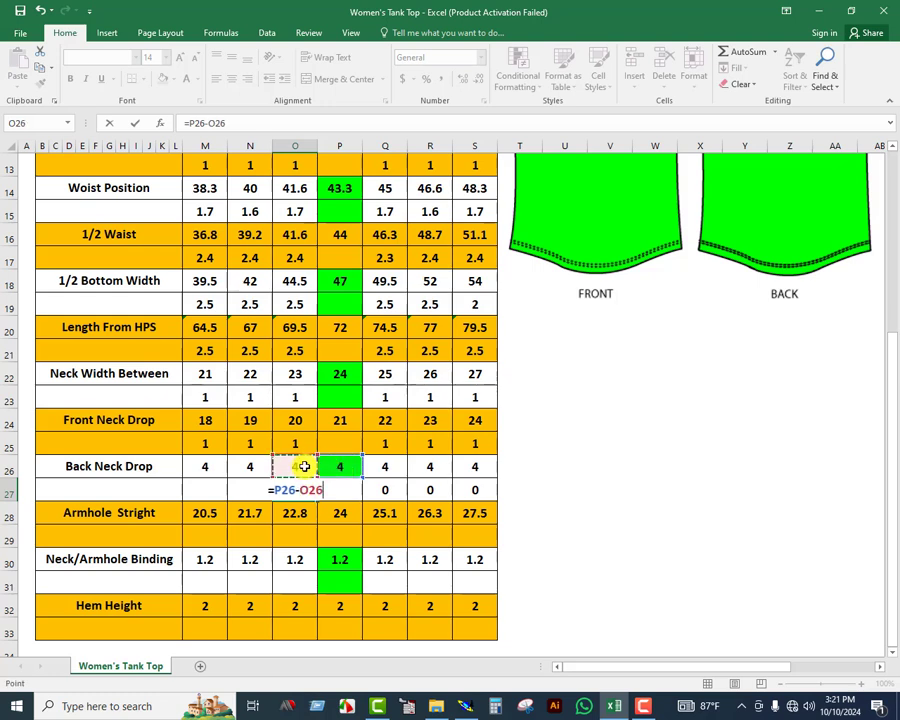
key(Return)
click(300, 489)
drag(316, 503, 186, 501)
Step: Enter =Q28-P28 in Q29 as the Armhole Stright increment for XL and extend it through 3XL
click(350, 537)
click(394, 539)
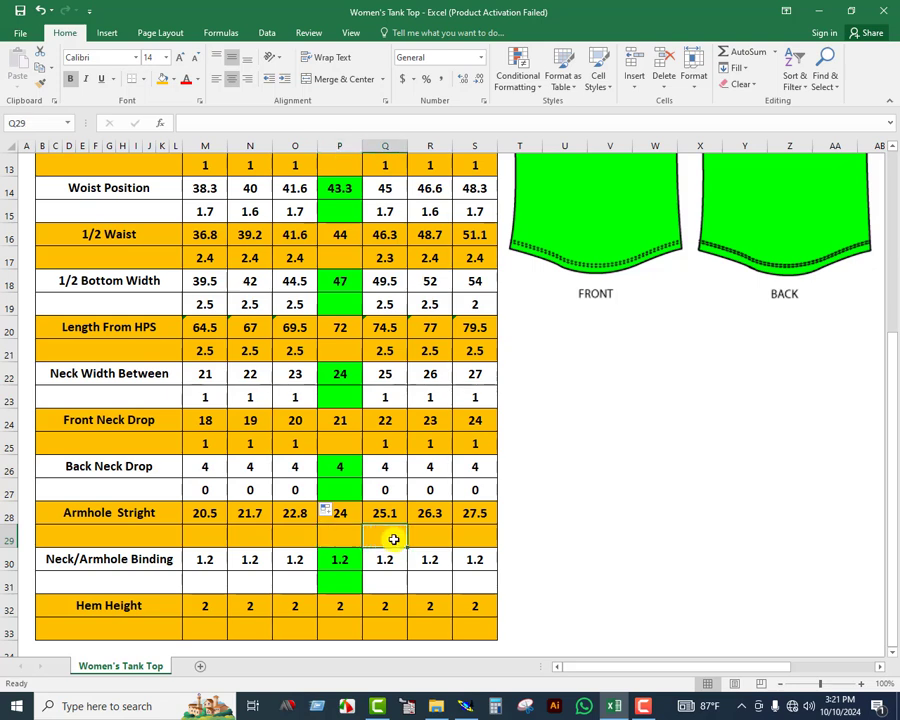
text(=)
click(380, 513)
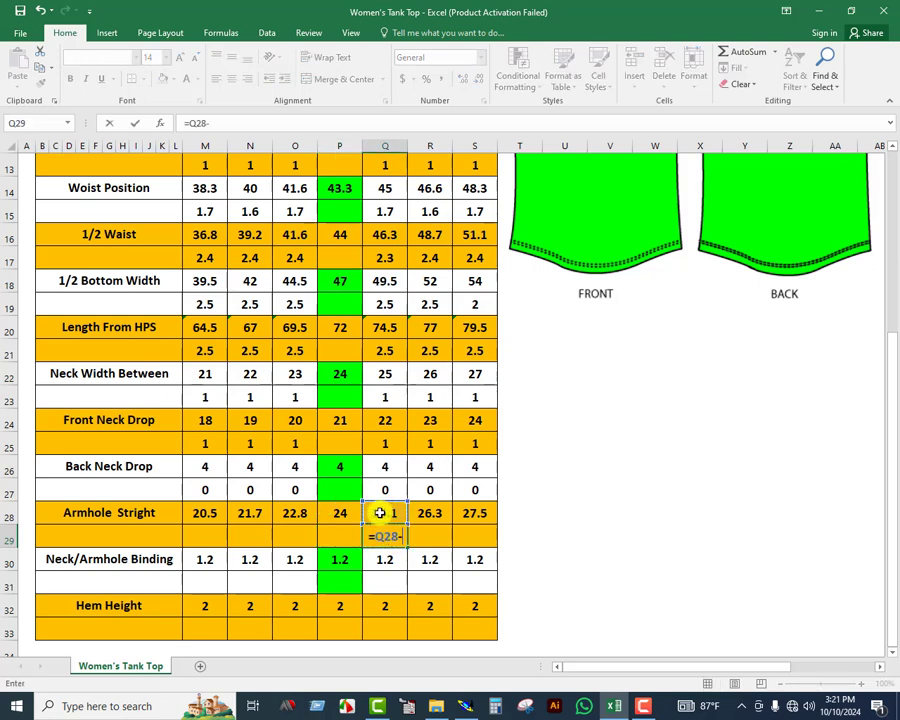
text(-)
click(344, 516)
key(Return)
click(389, 535)
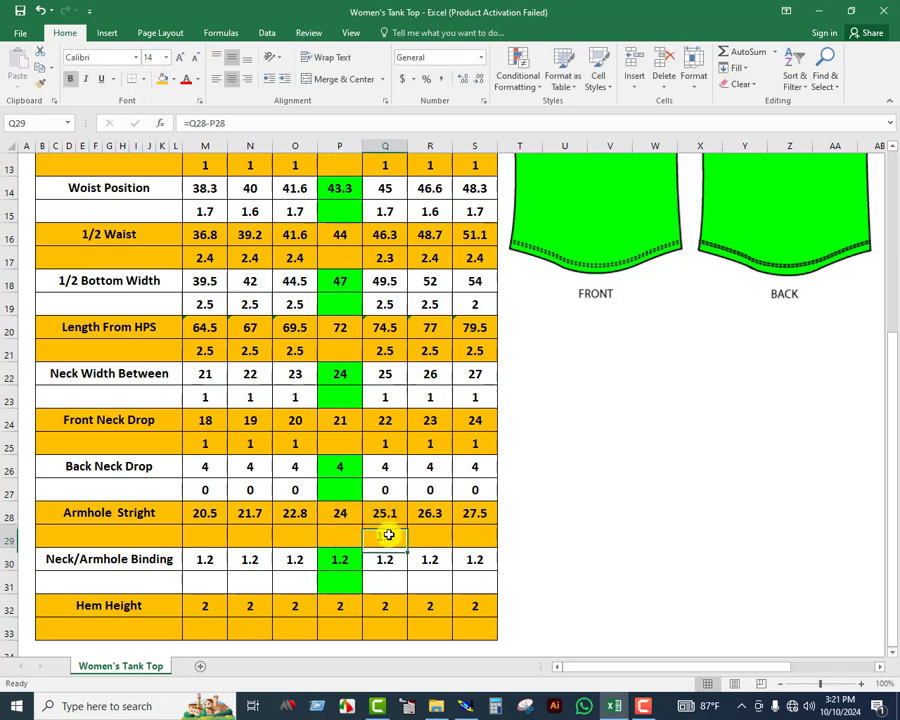
drag(407, 547, 486, 551)
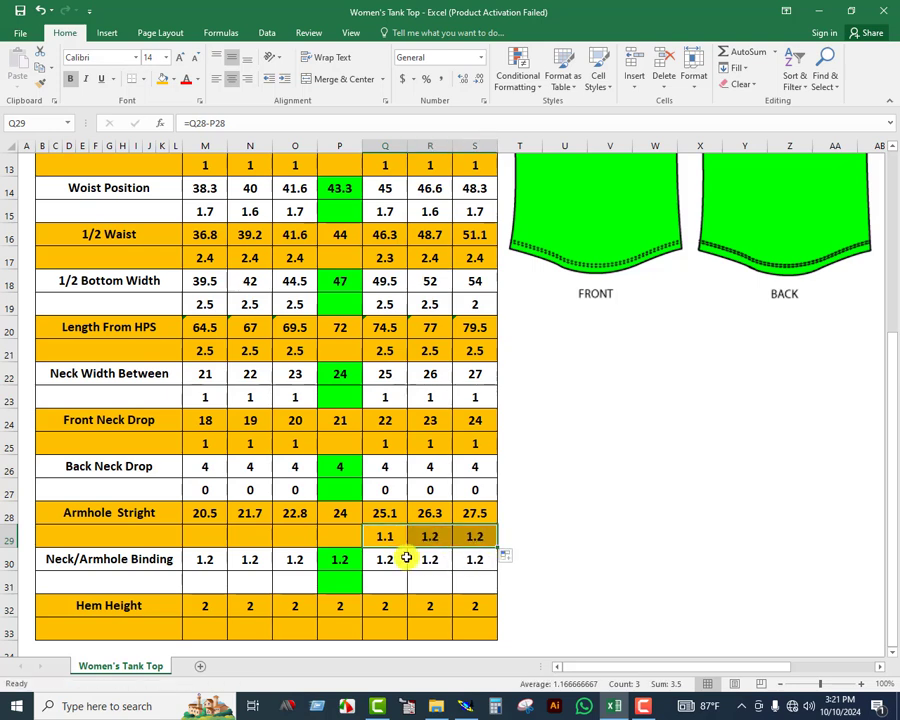
Step: Enter =P28-O28 in O29 as the Armhole Stright increment for M and extend it back to XS
click(295, 537)
text(=)
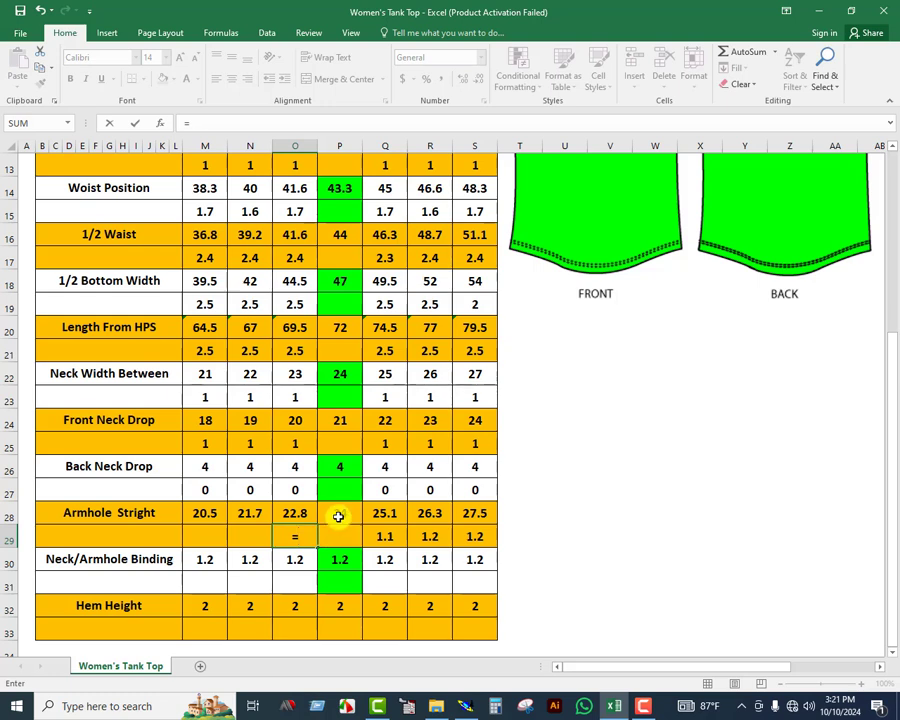
click(340, 514)
text(-)
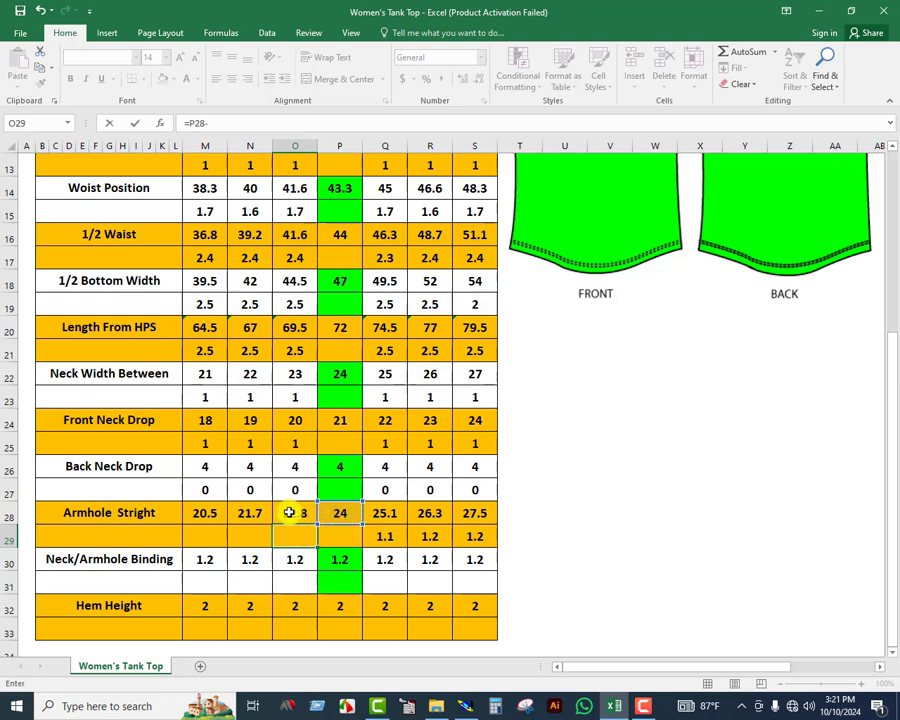
click(294, 512)
key(Return)
click(294, 538)
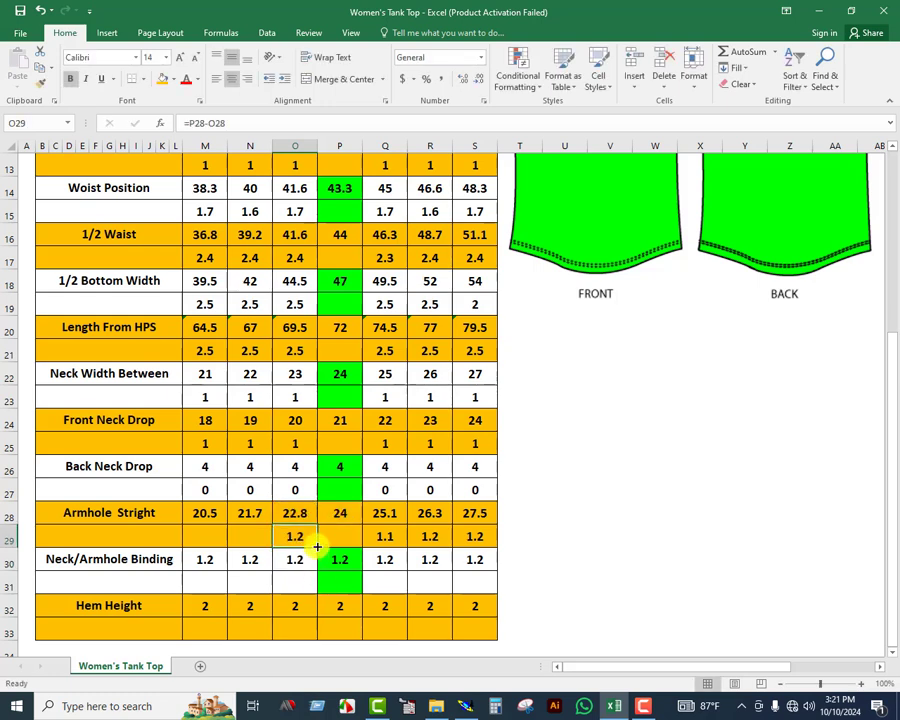
drag(317, 547, 185, 544)
Step: Calculate the Neck/Armhole Binding increment for XL in Q31 as =Q30-P30 and extend the formula through 3XL
scroll(363, 547, down, 2)
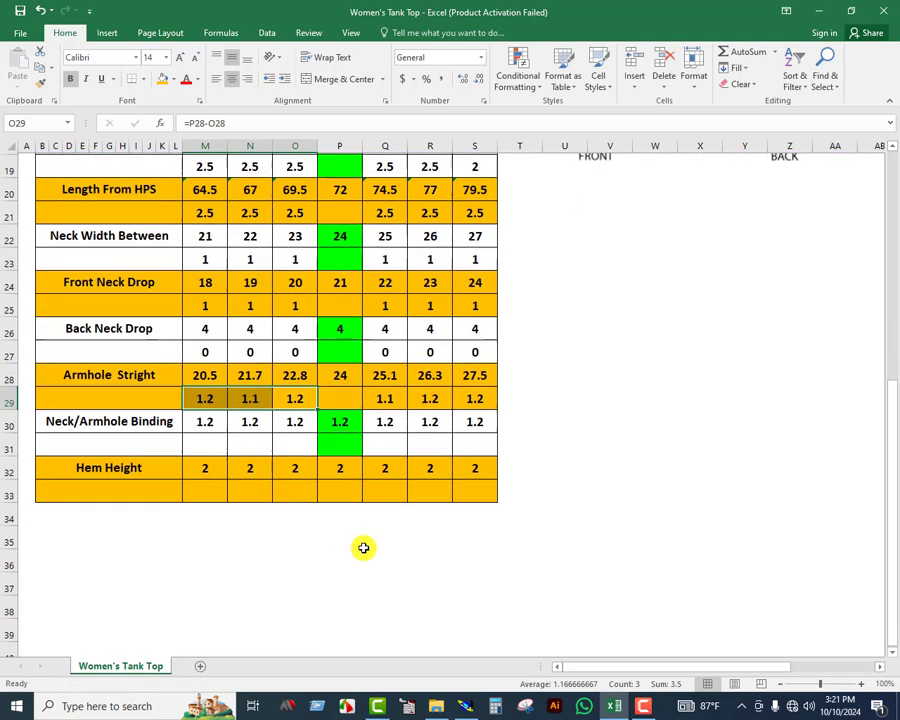
click(383, 451)
text(=)
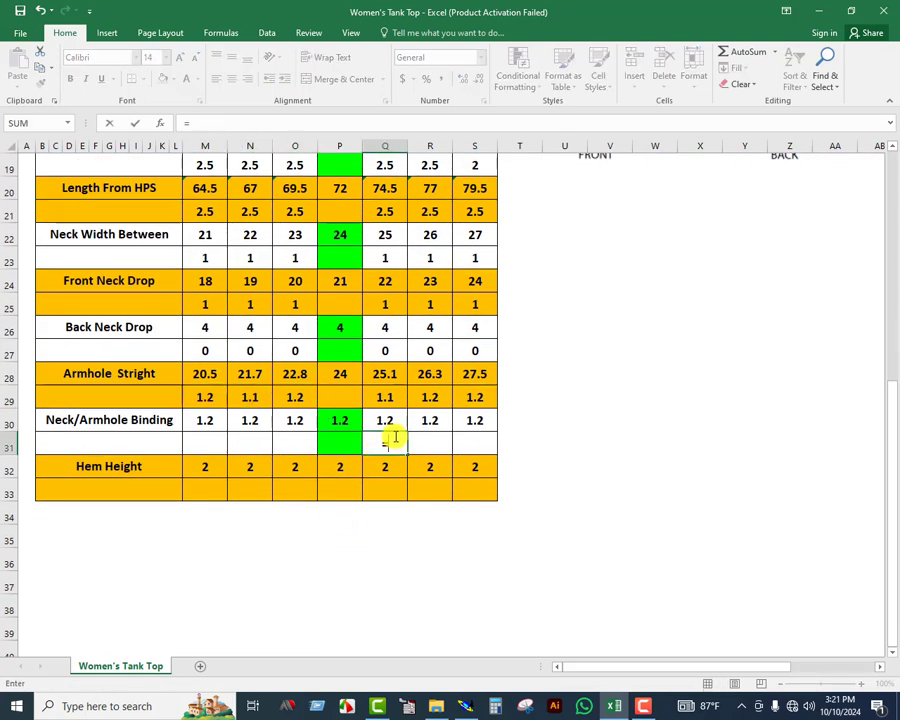
click(385, 420)
text(-)
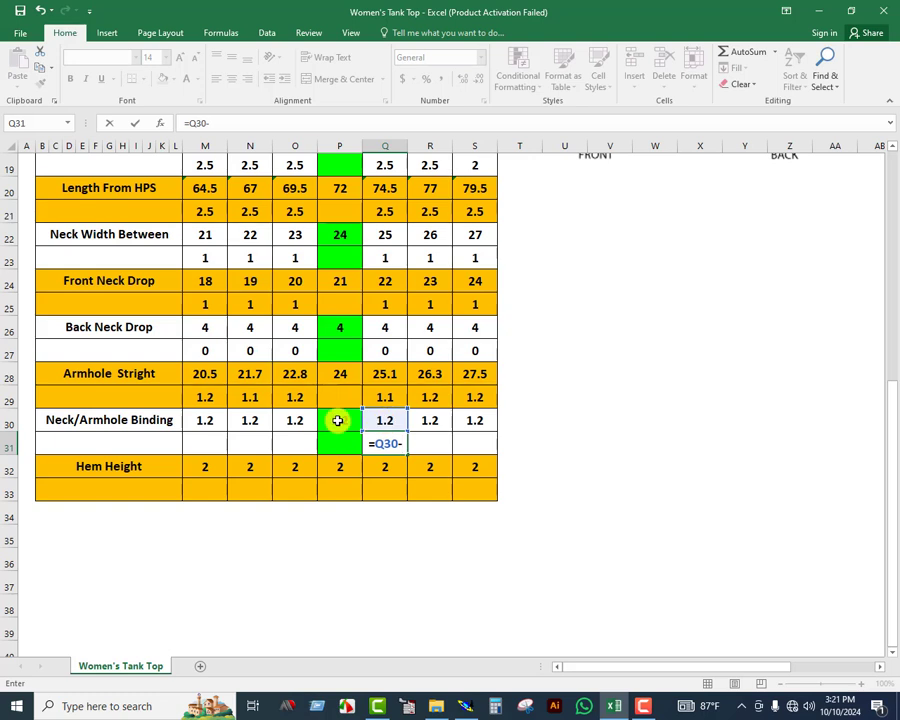
click(336, 418)
key(Return)
click(379, 438)
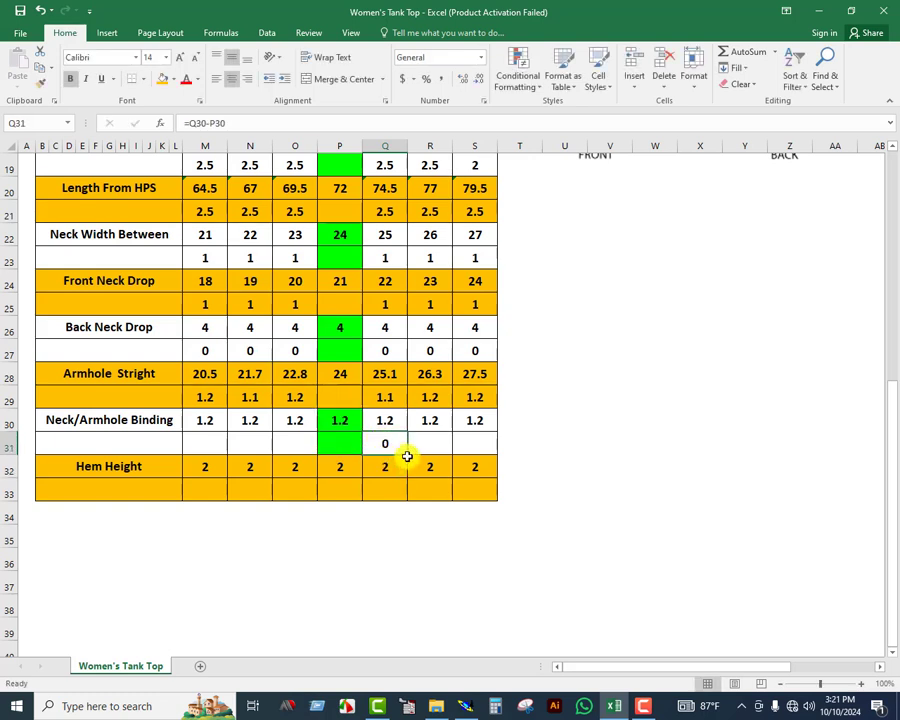
drag(407, 456, 476, 456)
Step: Calculate the Neck/Armhole Binding increment for M in O31 as =P30-O30 and extend the formula back to XS
click(293, 447)
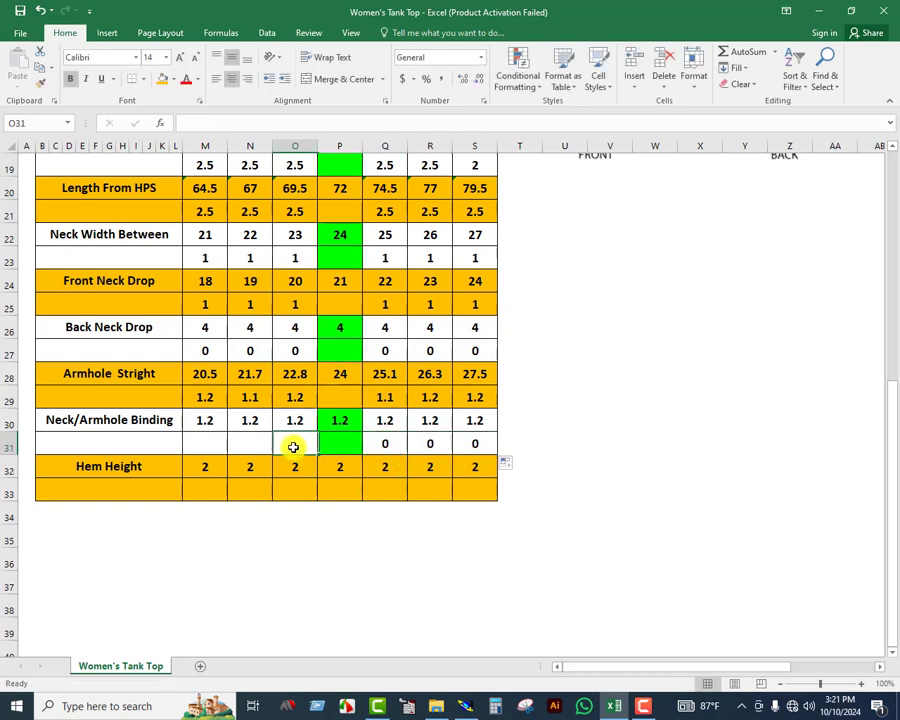
text(=)
click(334, 423)
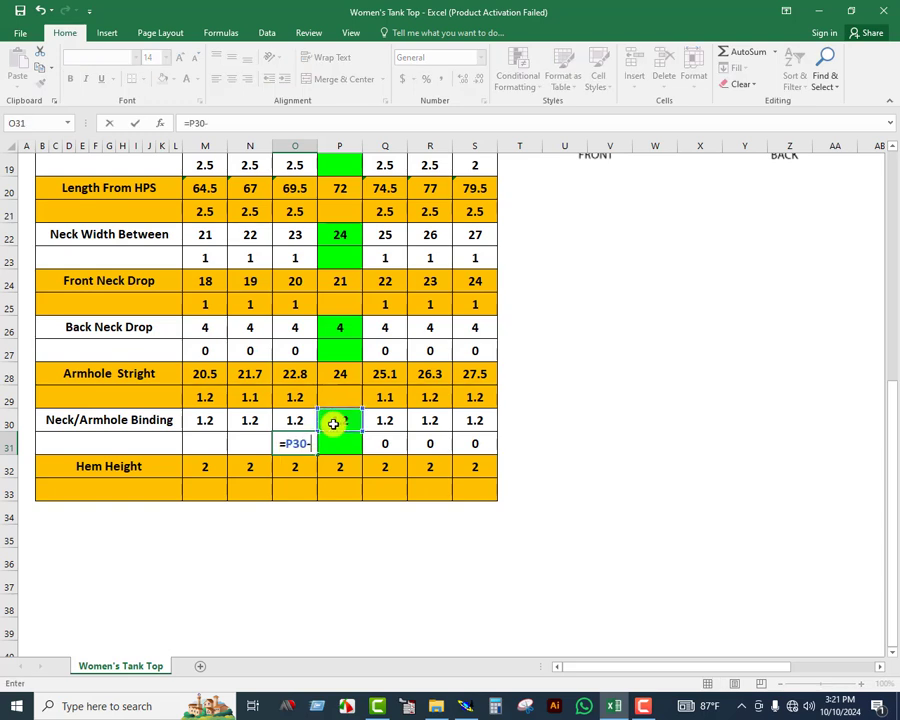
text(-)
click(289, 421)
key(Return)
click(295, 445)
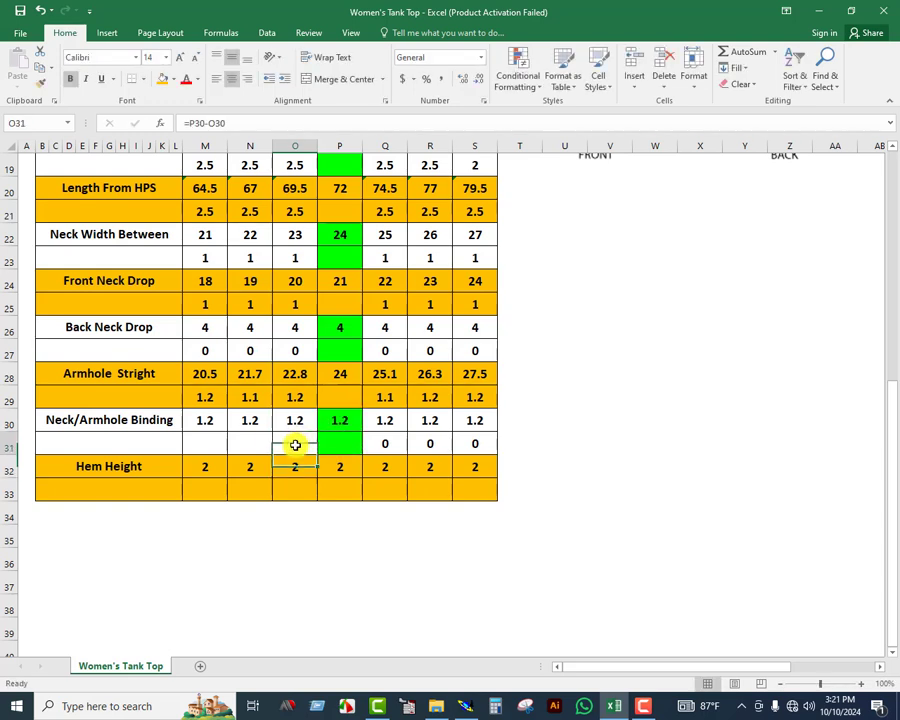
drag(187, 455, 188, 455)
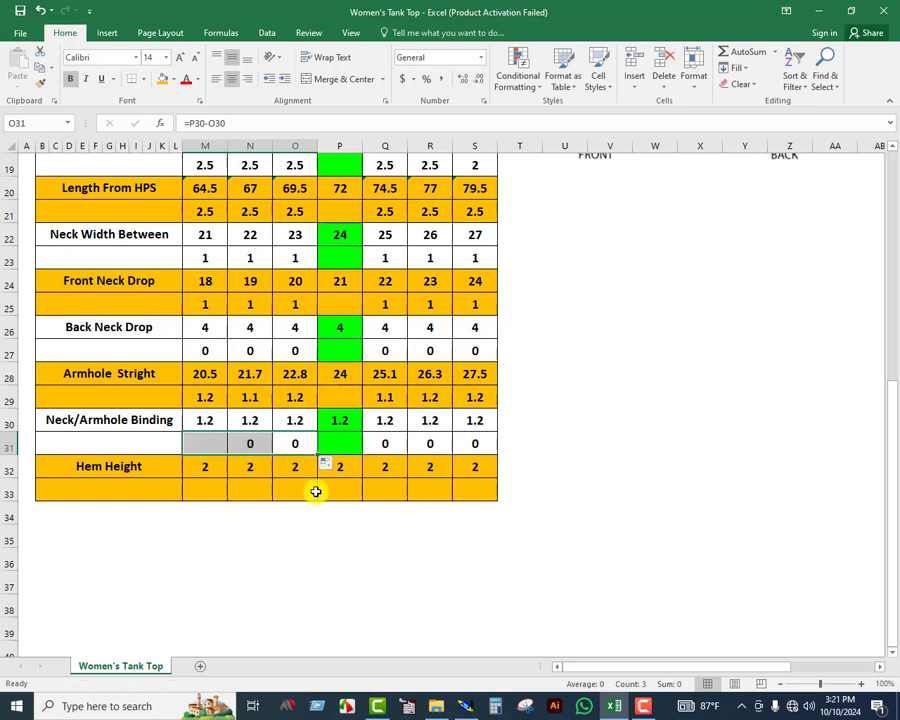
Step: Enter =Q32-P32 in Q33 as the Hem Height increment for XL and extend it through 3XL
click(388, 487)
text(=)
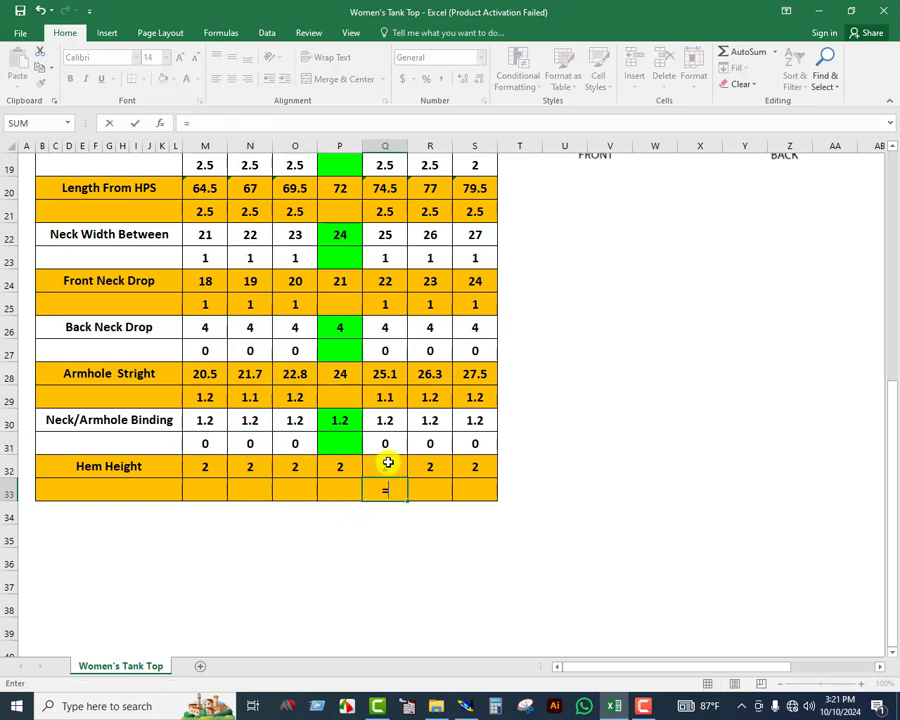
click(327, 466)
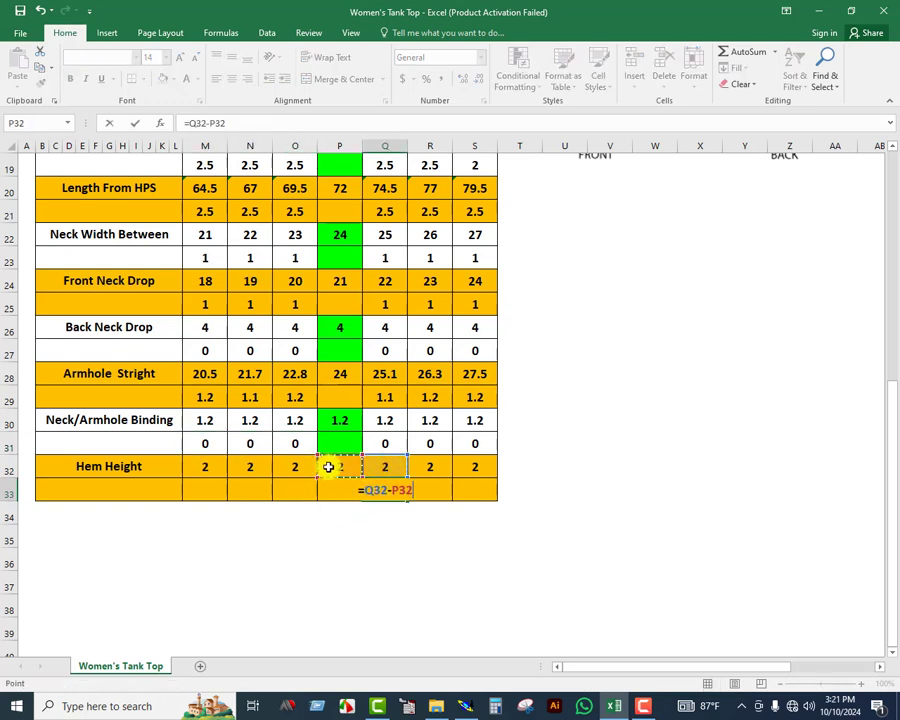
key(Return)
click(388, 490)
drag(408, 501, 476, 502)
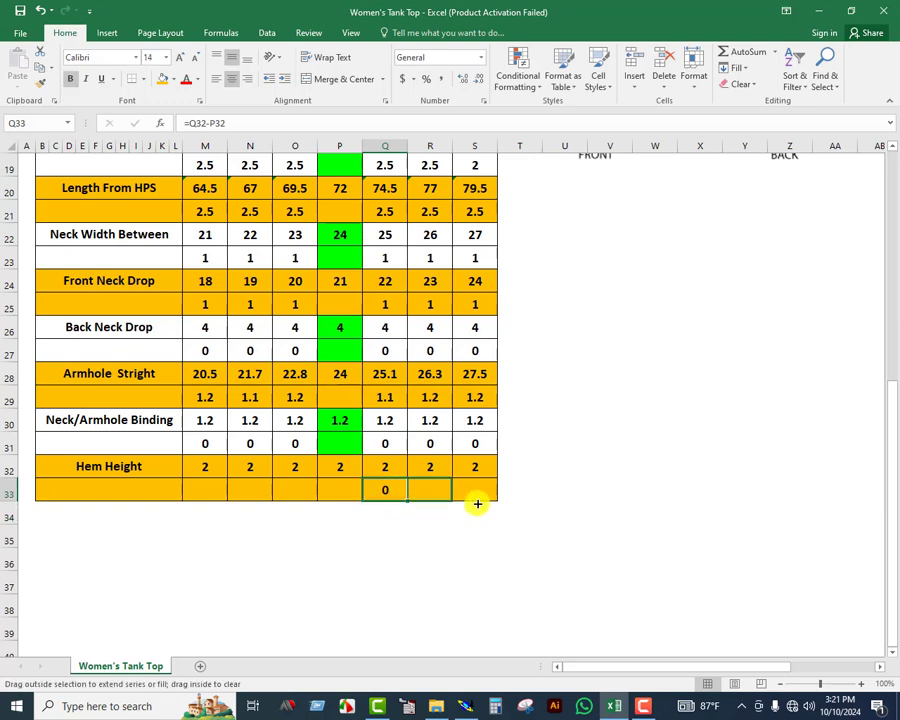
Step: Enter =P32-O32 in O33 as the Hem Height increment for M and extend it back to XS
click(280, 489)
text(=)
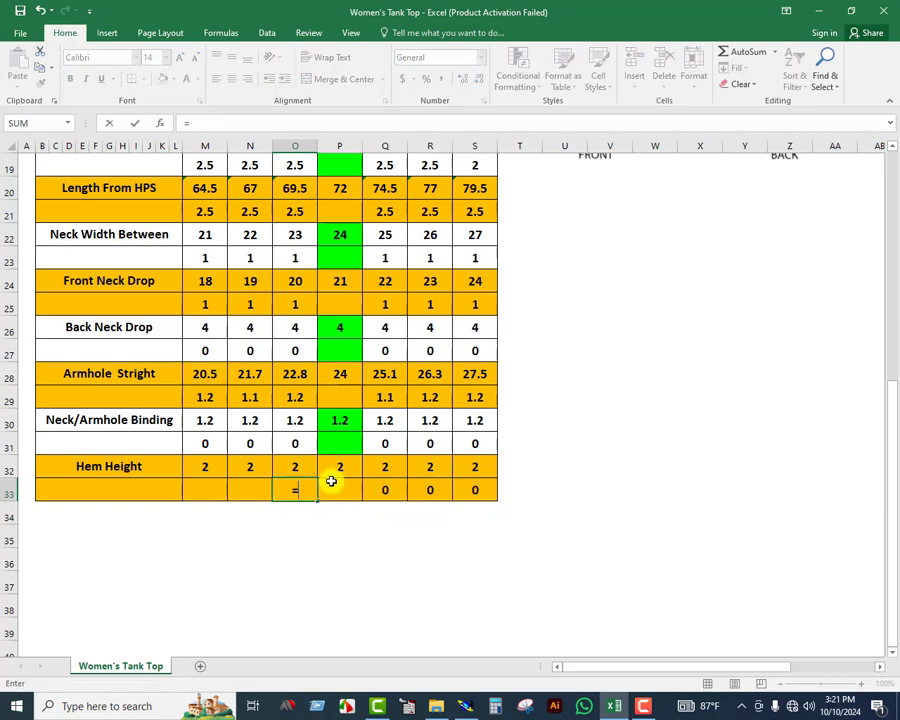
click(335, 472)
text(-O32)
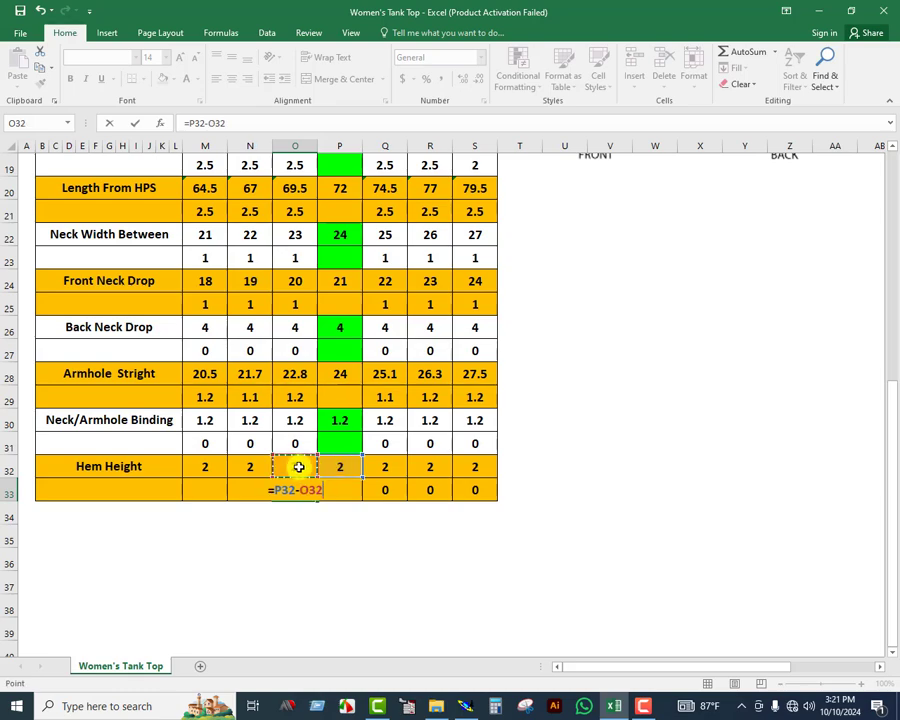
key(Return)
click(299, 487)
drag(318, 504, 205, 498)
Step: Fill the whole size L column, from its header in P5 down to P33, with the recently used bright green
scroll(424, 441, up, 6)
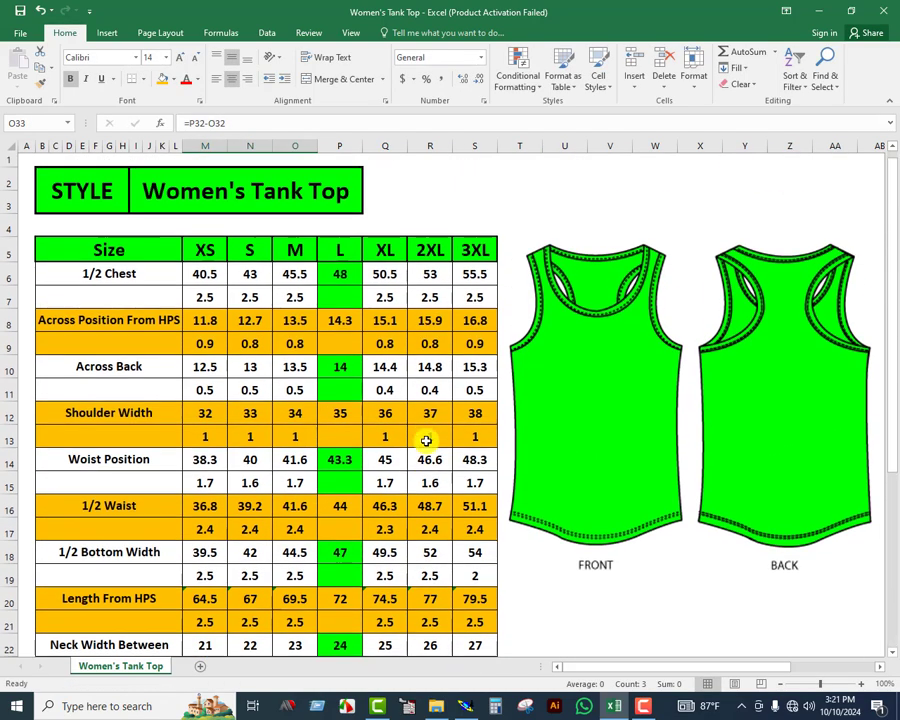
scroll(251, 612, down, 6)
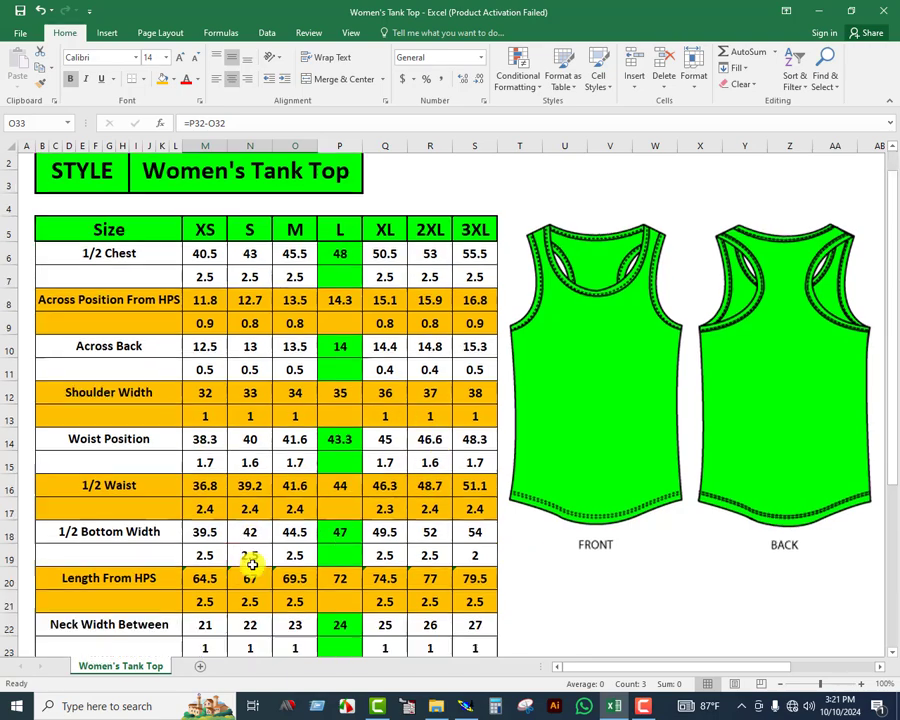
scroll(285, 560, up, 6)
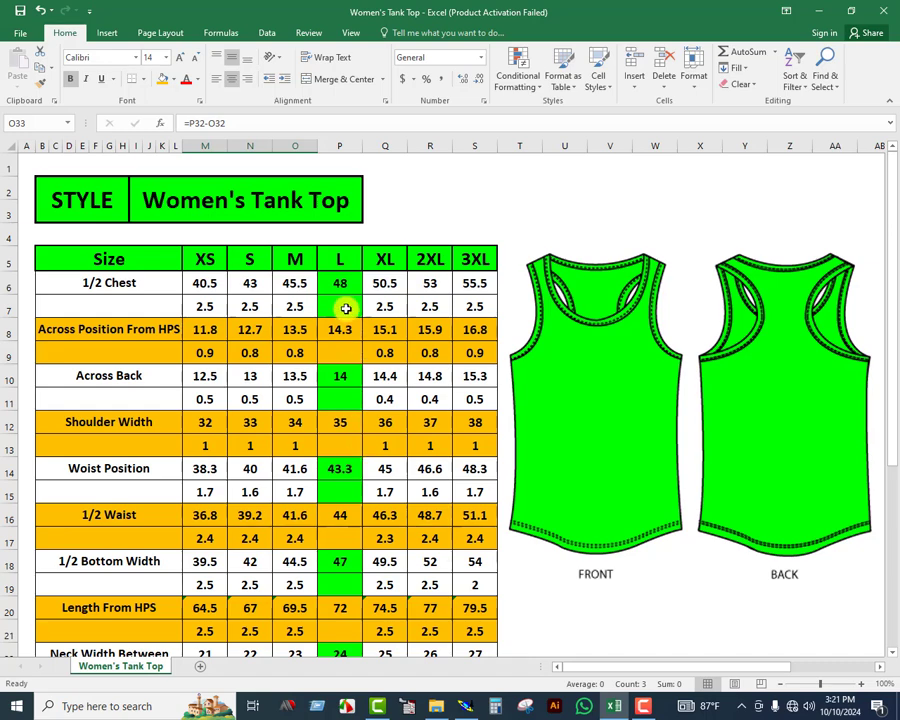
drag(336, 261, 347, 580)
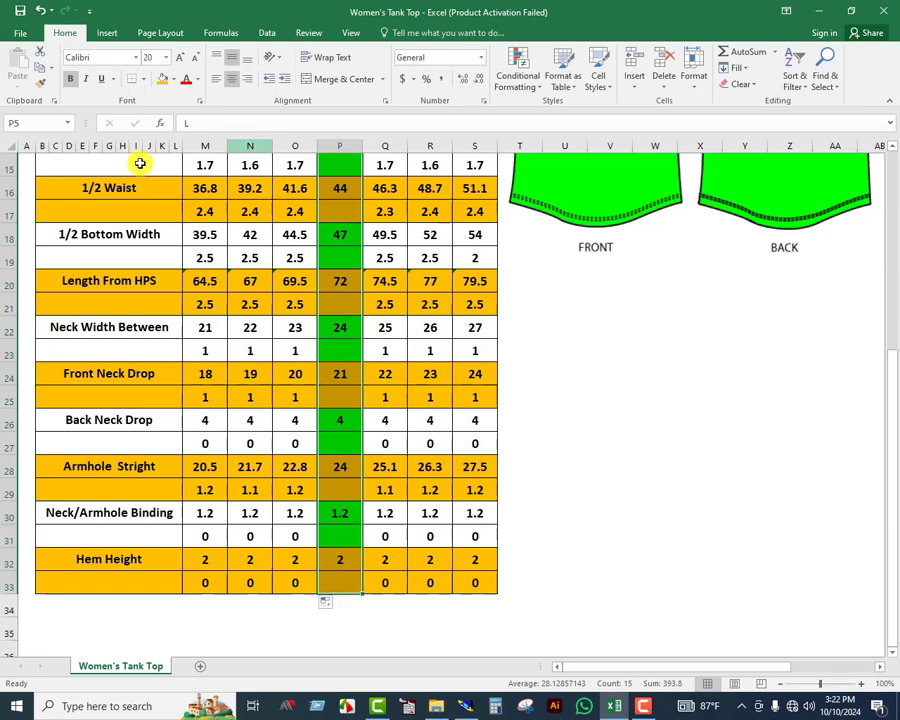
click(176, 81)
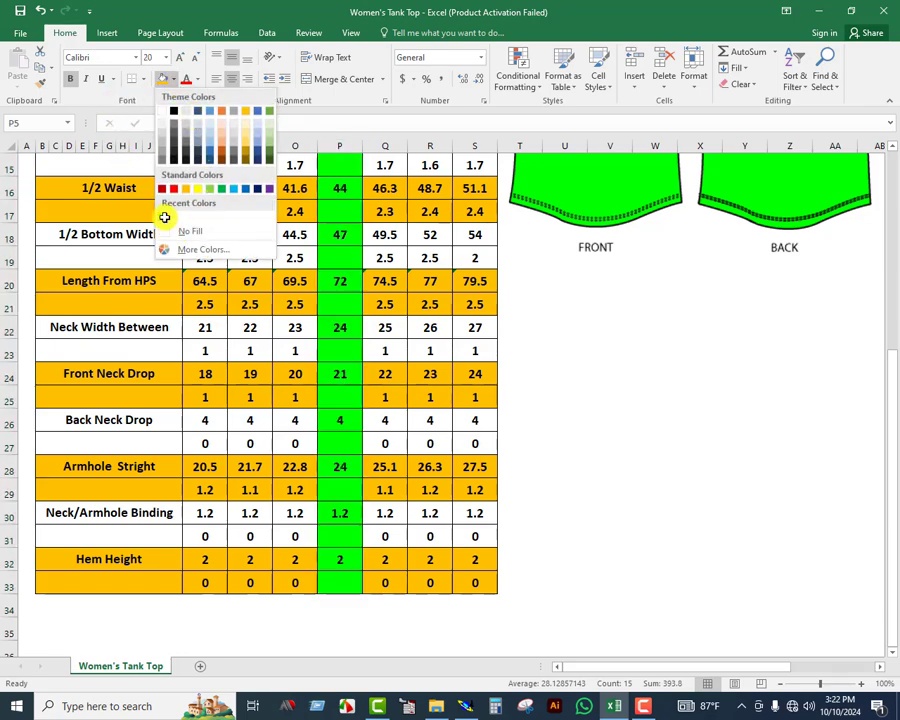
click(165, 211)
scroll(366, 358, up, 5)
click(410, 209)
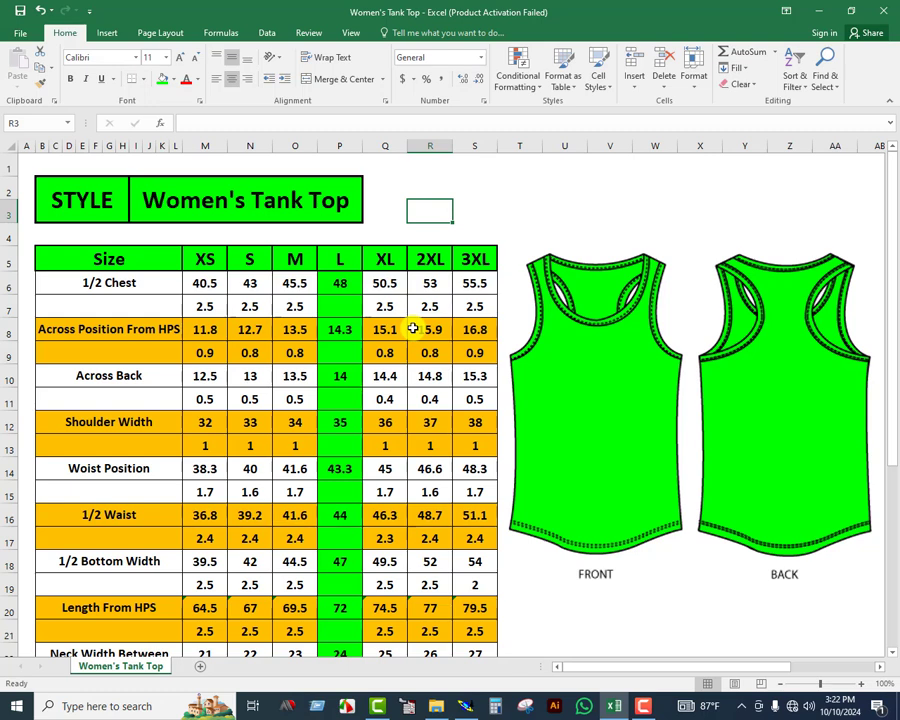